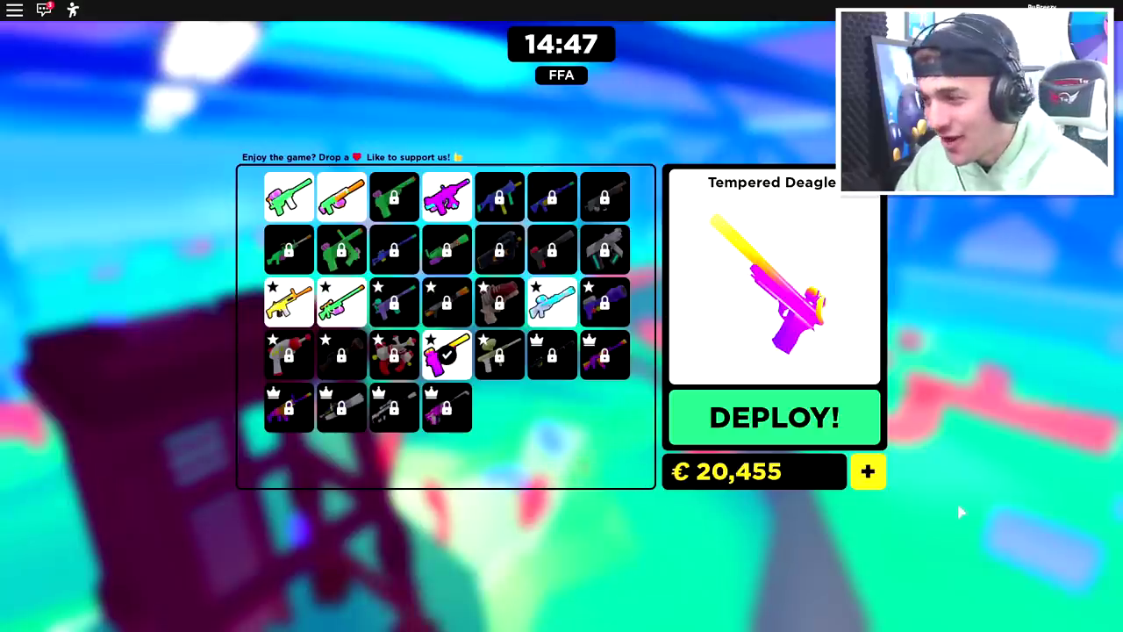
Deploy into the round, tag an opponent near the tower, and skip the death replay
{"action": "left_click", "coordinate": [712, 422]}
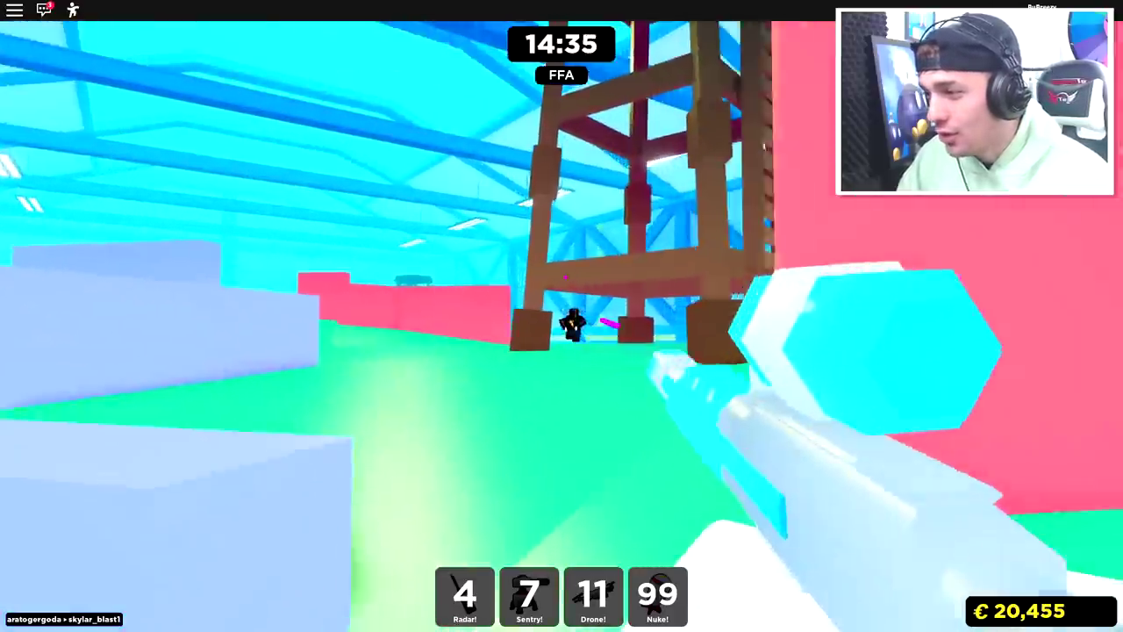
{"action": "left_click", "coordinate": [561, 315]}
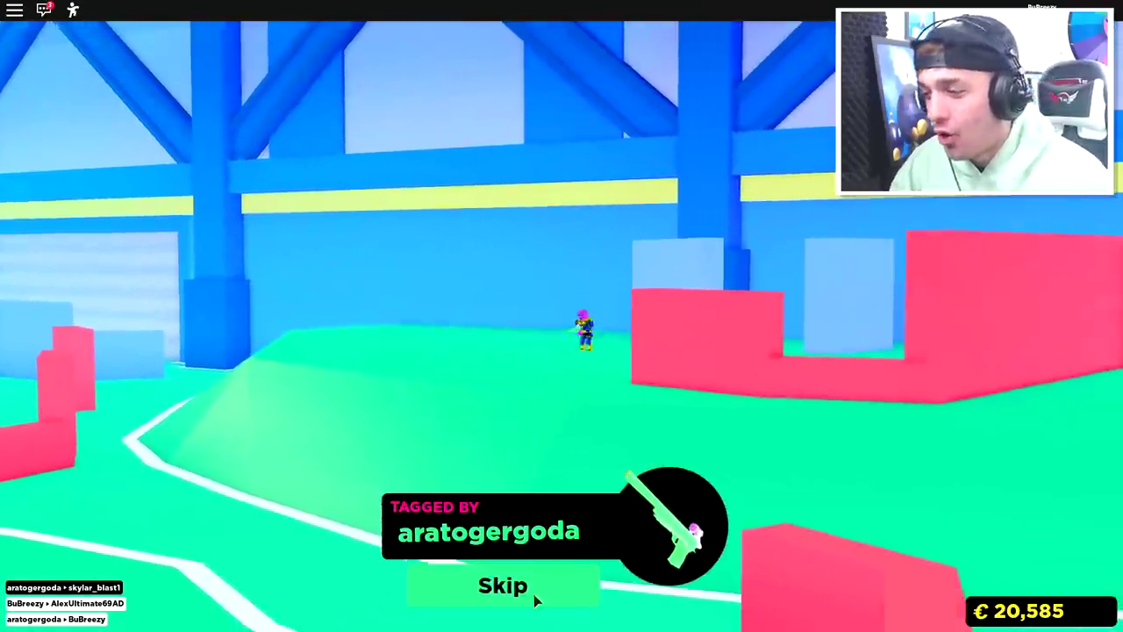
{"action": "left_click", "coordinate": [537, 585]}
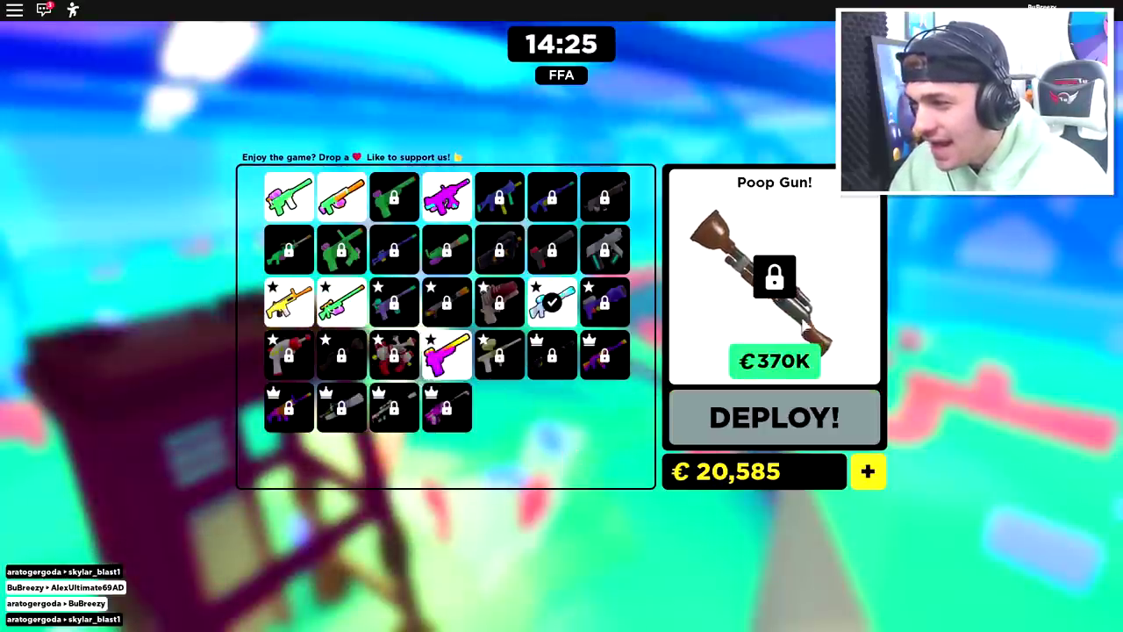
Top up credits, buy the Poop Gun for 370,000, and deploy carrying it
{"action": "left_click", "coordinate": [867, 474]}
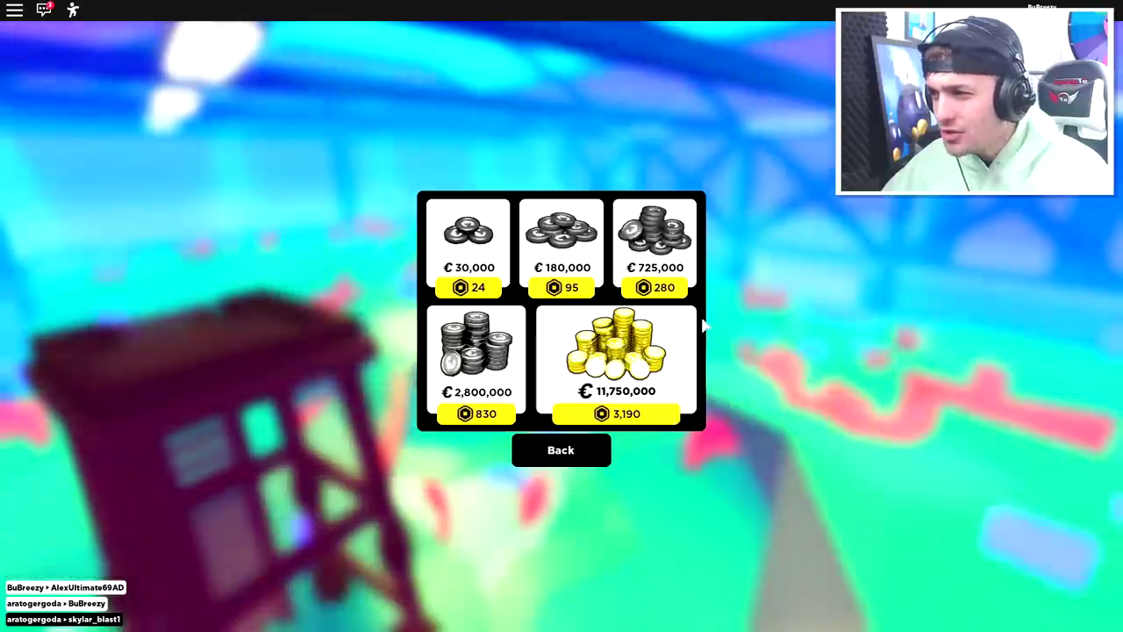
{"action": "left_click", "coordinate": [562, 353]}
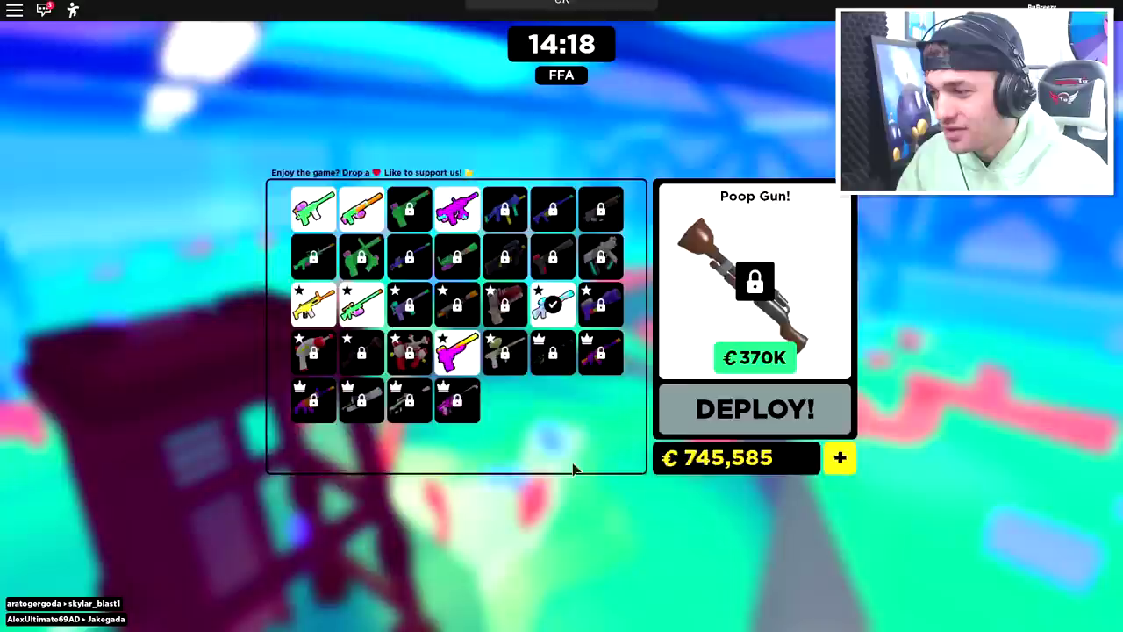
{"action": "left_click", "coordinate": [783, 360]}
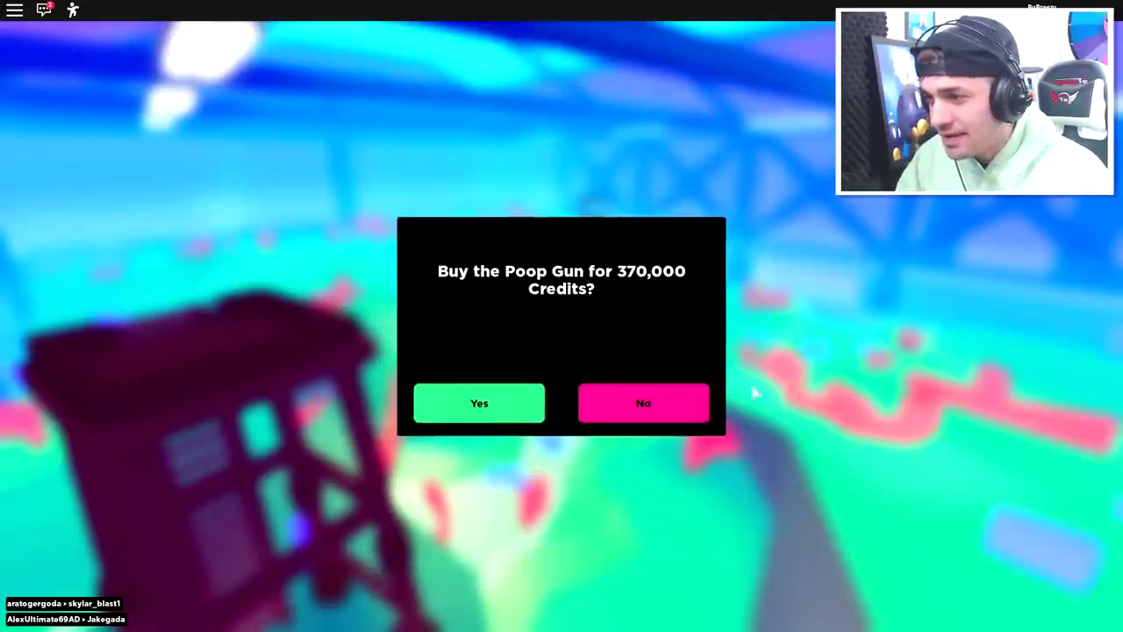
{"action": "left_click", "coordinate": [516, 418]}
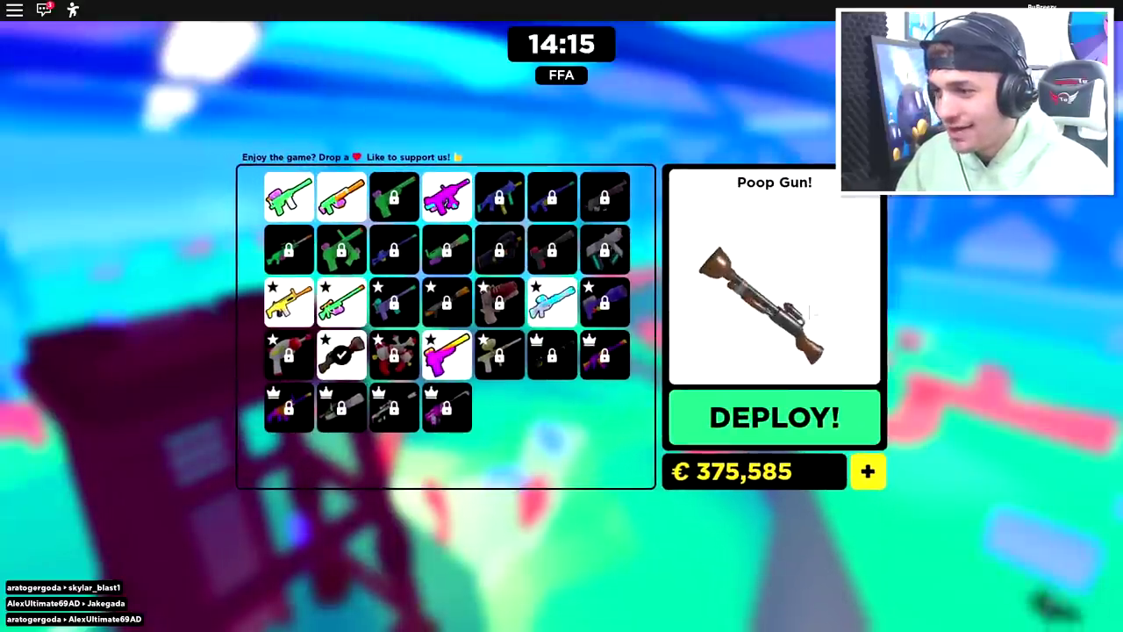
{"action": "left_click", "coordinate": [823, 440]}
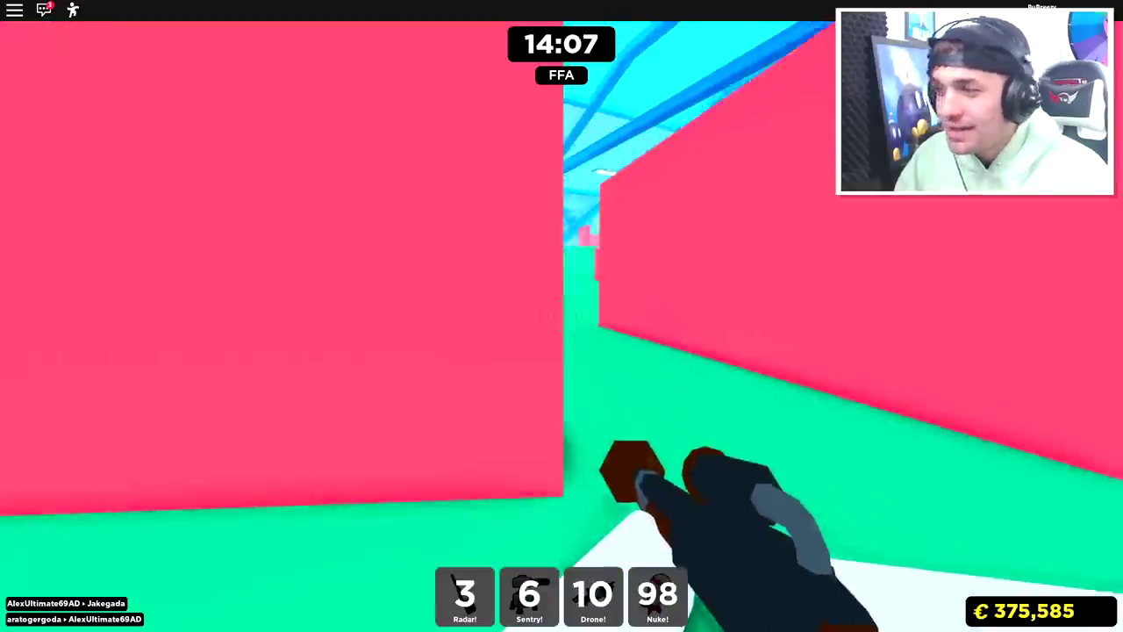
Roam the arena with the Poop Gun, tagging News_Dev and another player until eliminated
{"action": "key", "text": "w"}
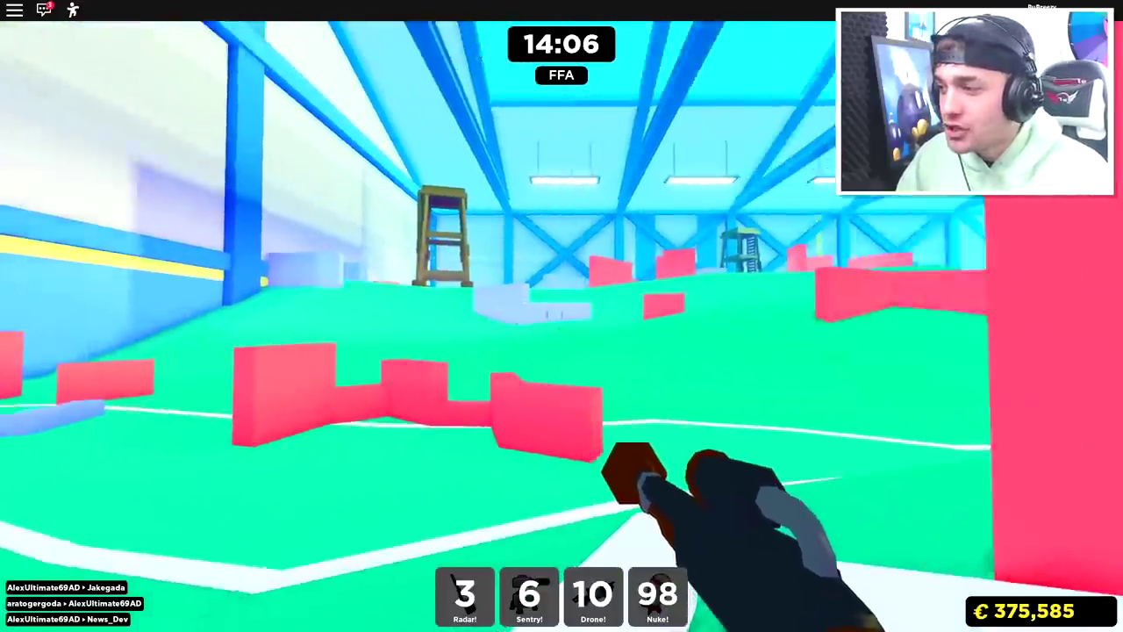
{"action": "key", "text": "w"}
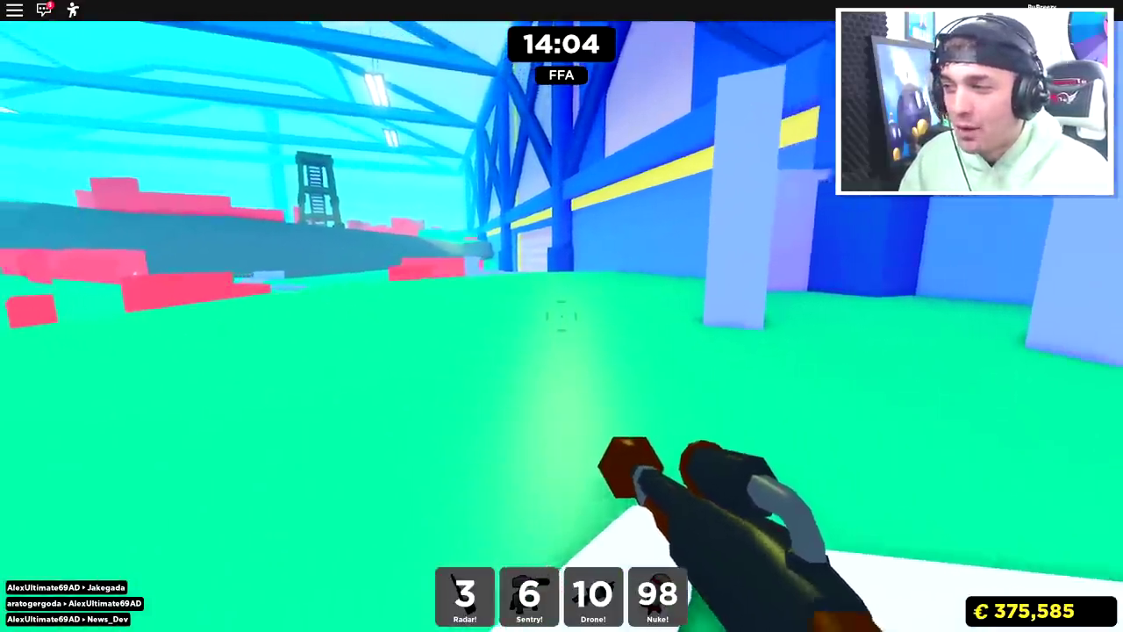
{"action": "key", "text": "w"}
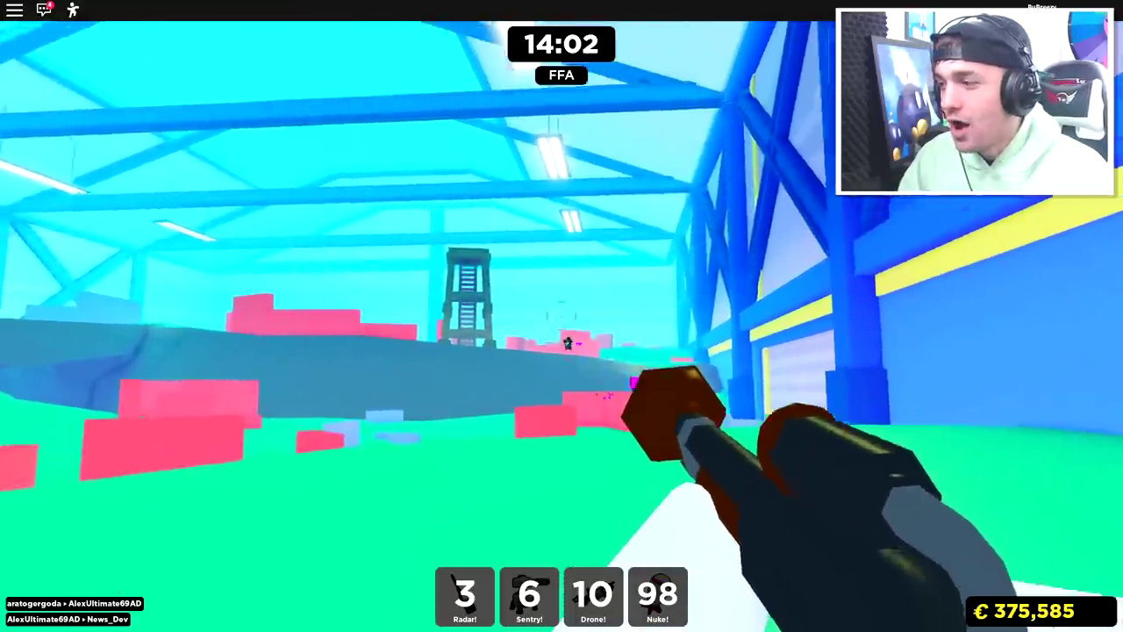
{"action": "key", "text": "w"}
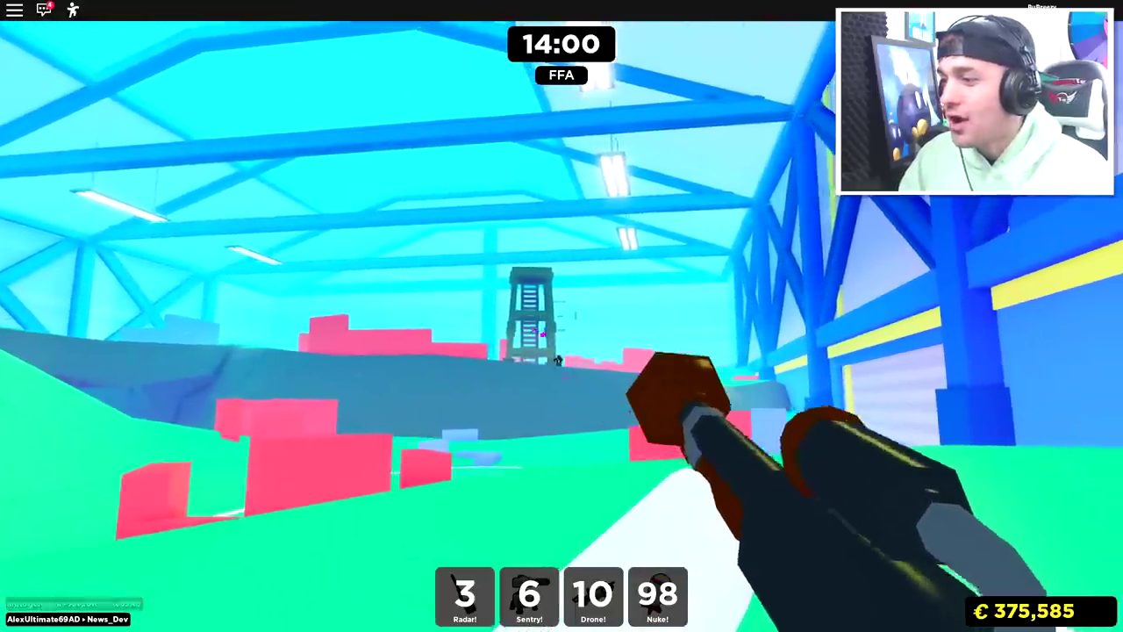
{"action": "left_click", "coordinate": [561, 316]}
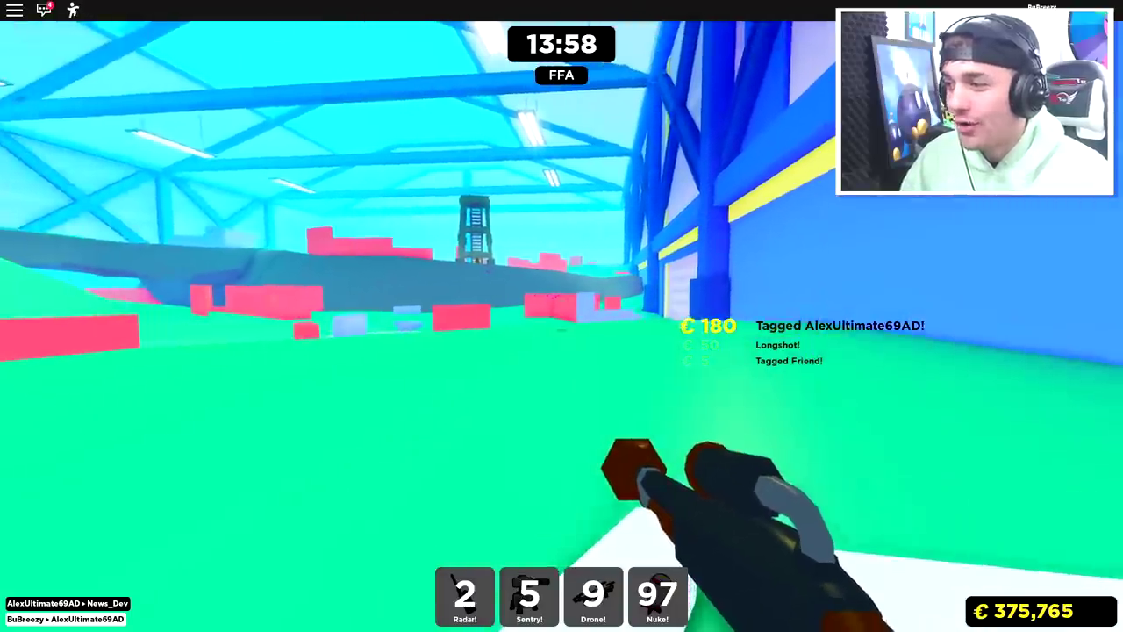
{"action": "key", "text": "w"}
{"action": "key", "text": "w"}
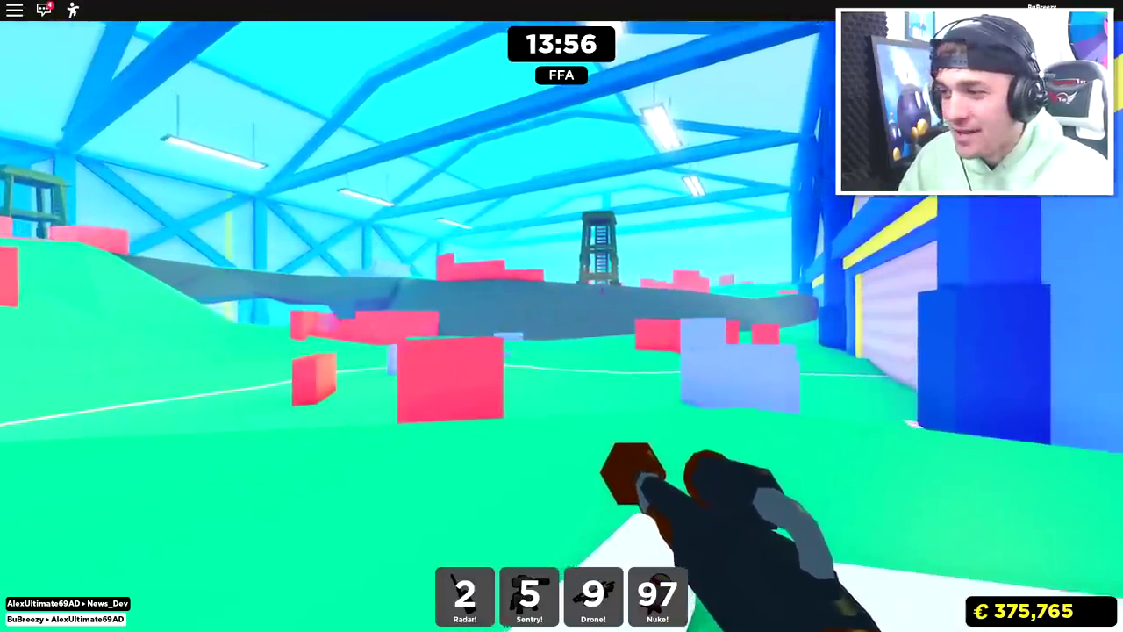
{"action": "key", "text": "w"}
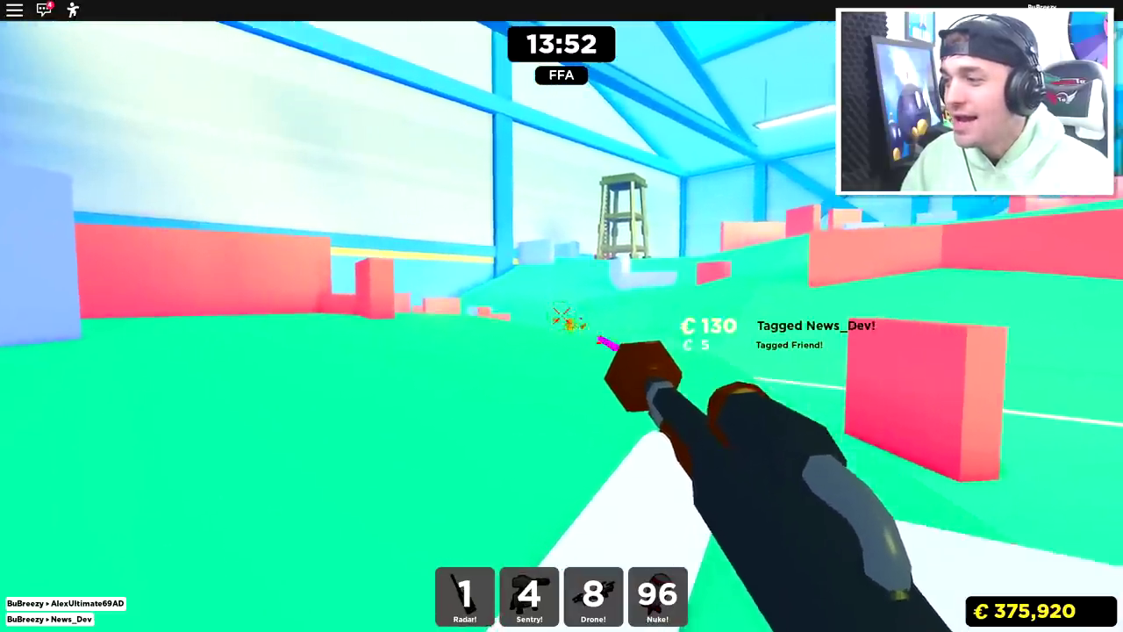
{"action": "key", "text": "w"}
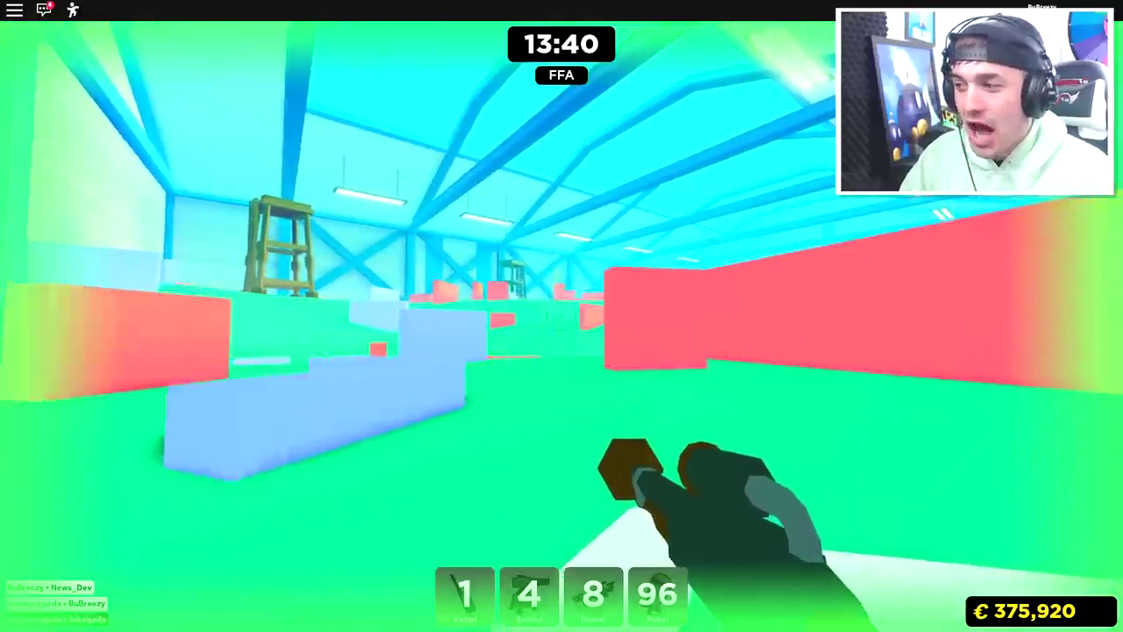
{"action": "key", "text": "w"}
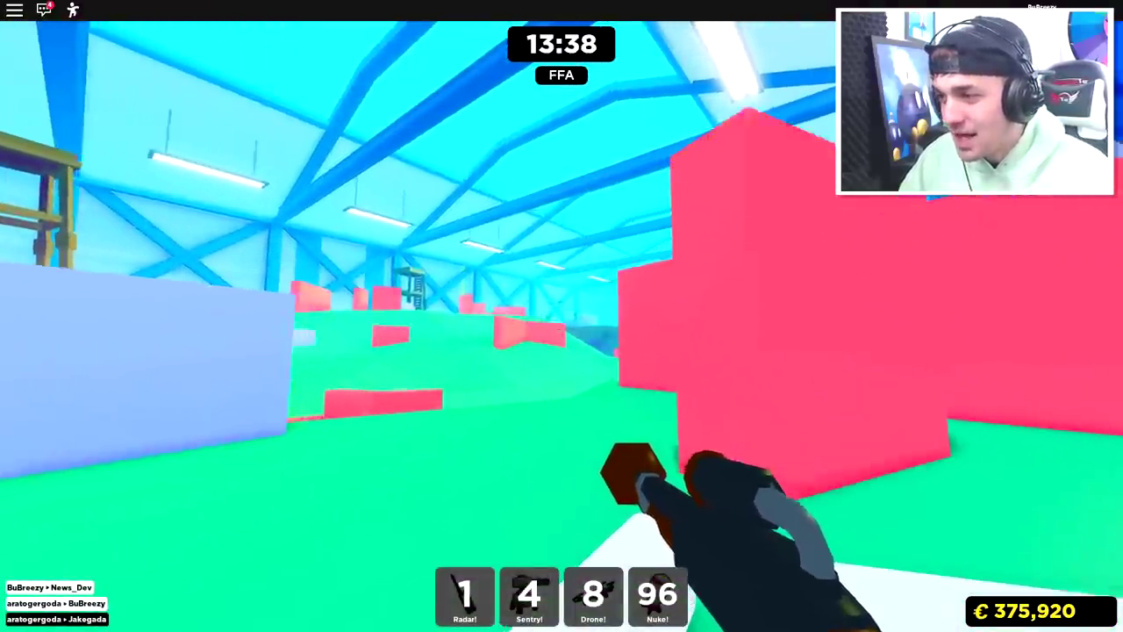
{"action": "key", "text": "w"}
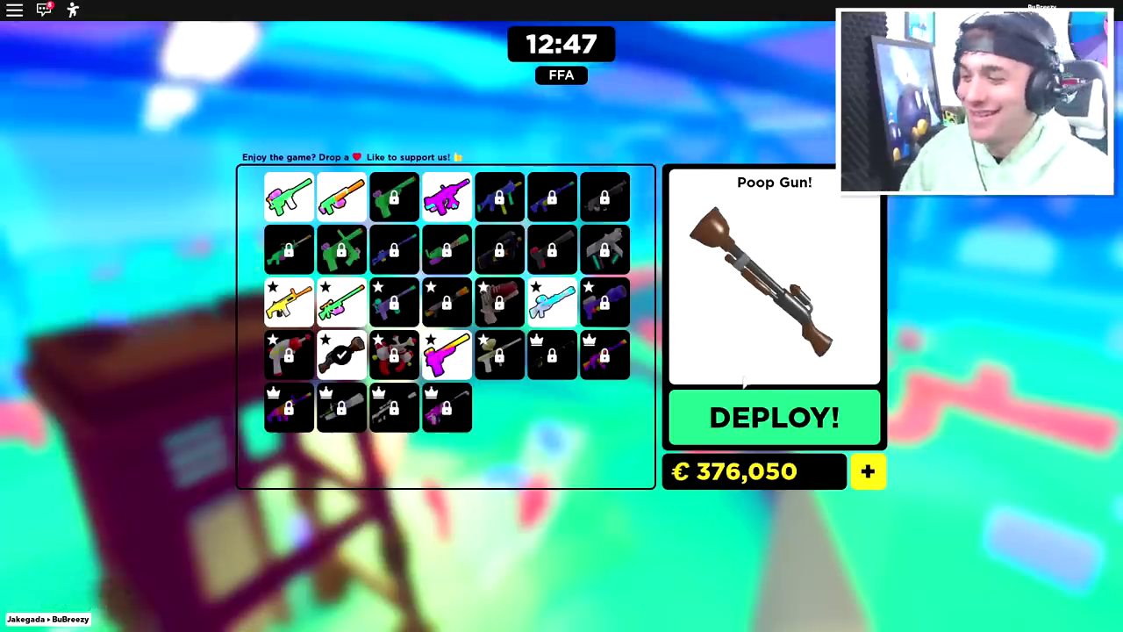
Redeploy with the Poop Gun and tag an opponent near the tower
{"action": "left_click", "coordinate": [789, 412]}
{"action": "key", "text": "w"}
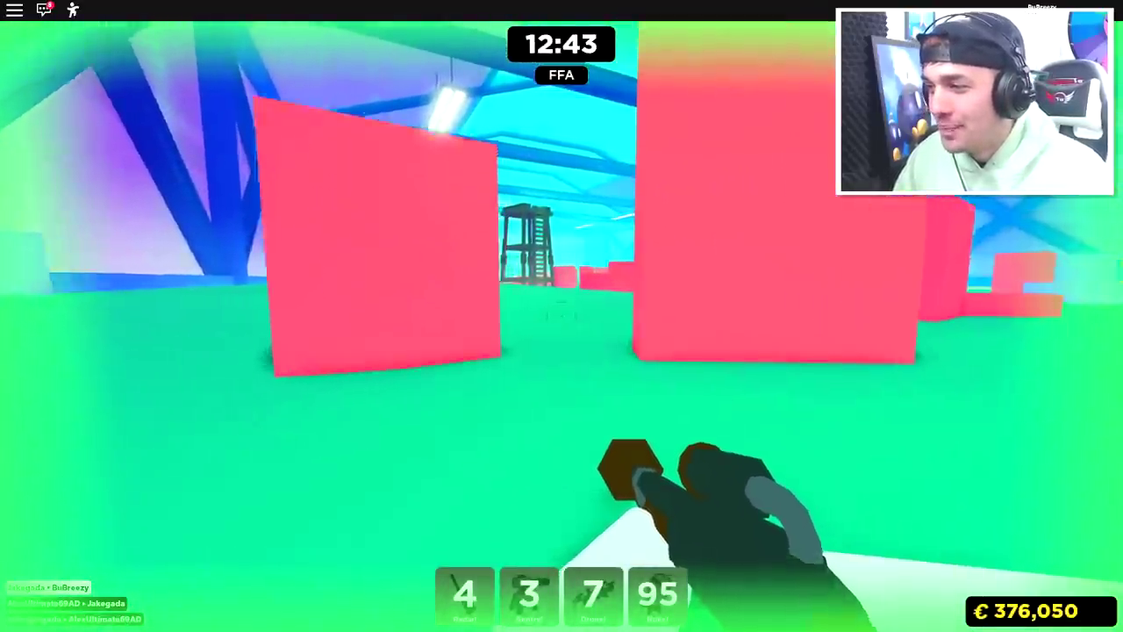
{"action": "key", "text": "w"}
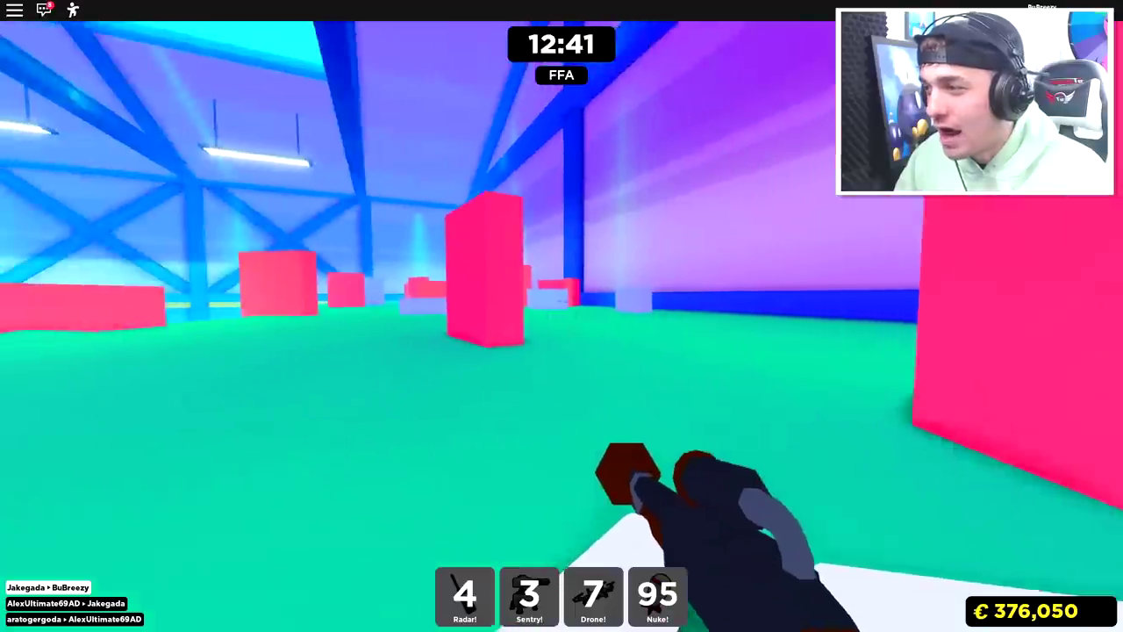
{"action": "key", "text": "w"}
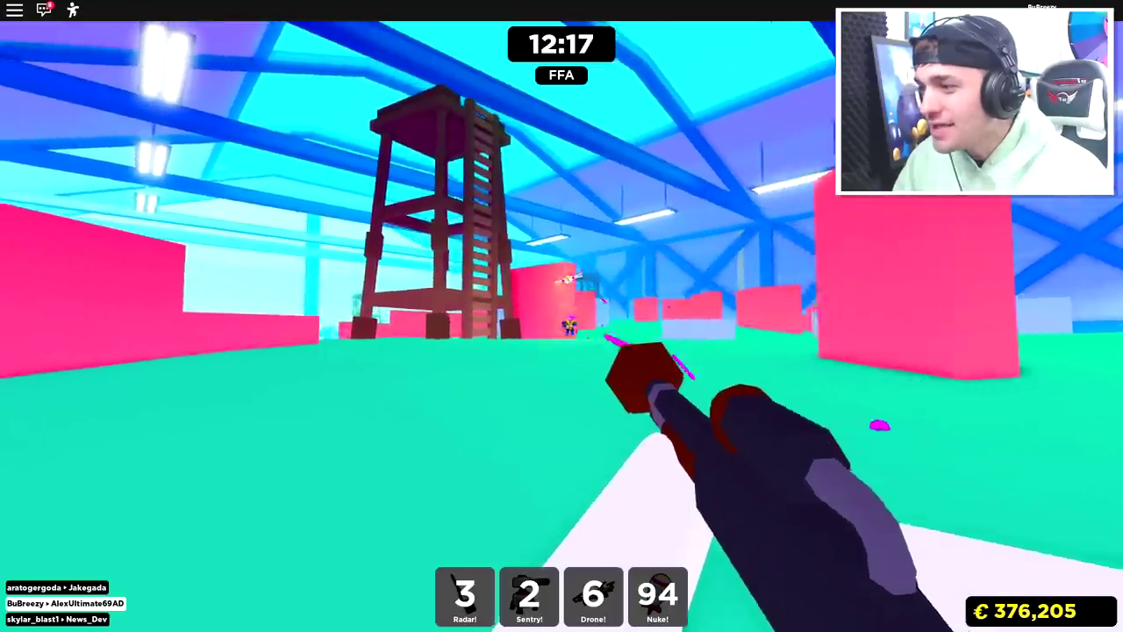
{"action": "left_click", "coordinate": [561, 316]}
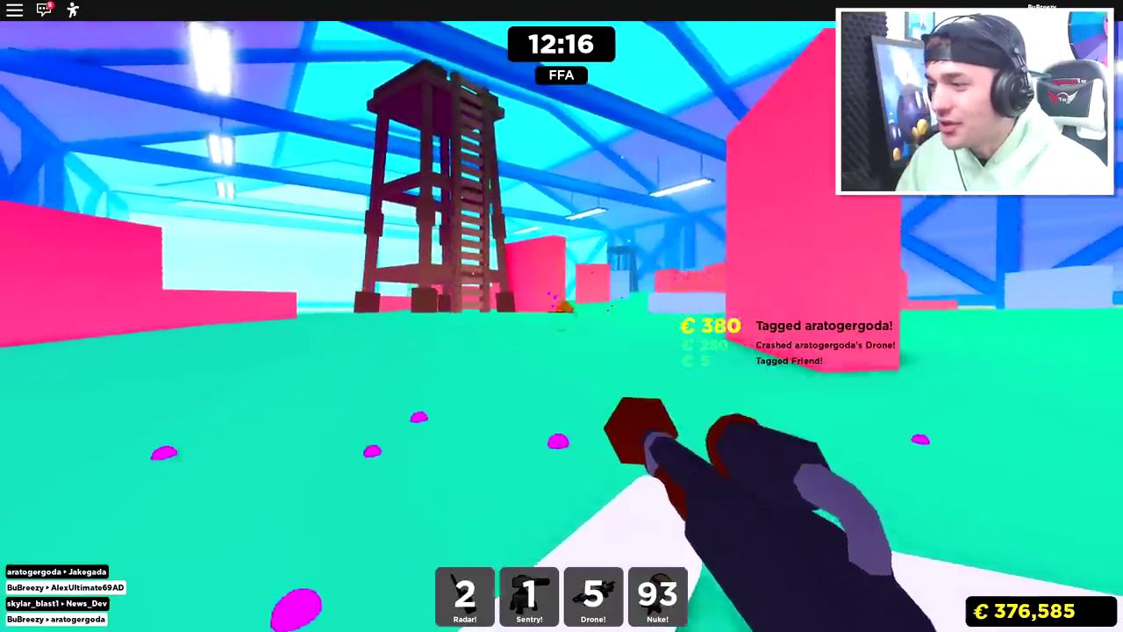
Climb the wooden tower to its platform, then skip the replay after being tagged
{"action": "key", "text": "w"}
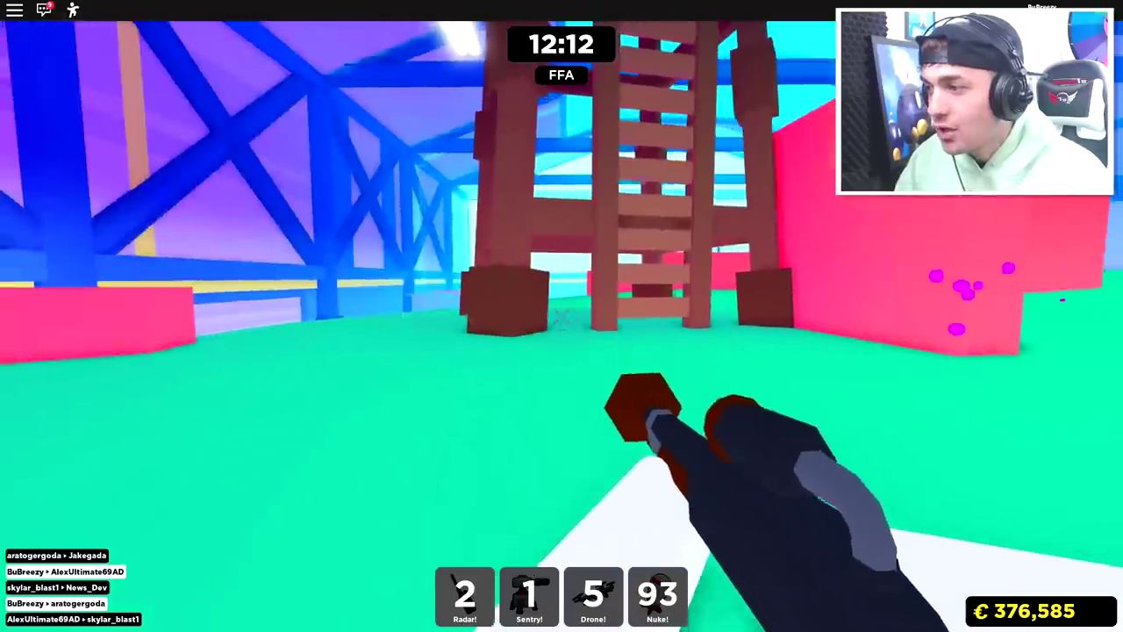
{"action": "key", "text": "w"}
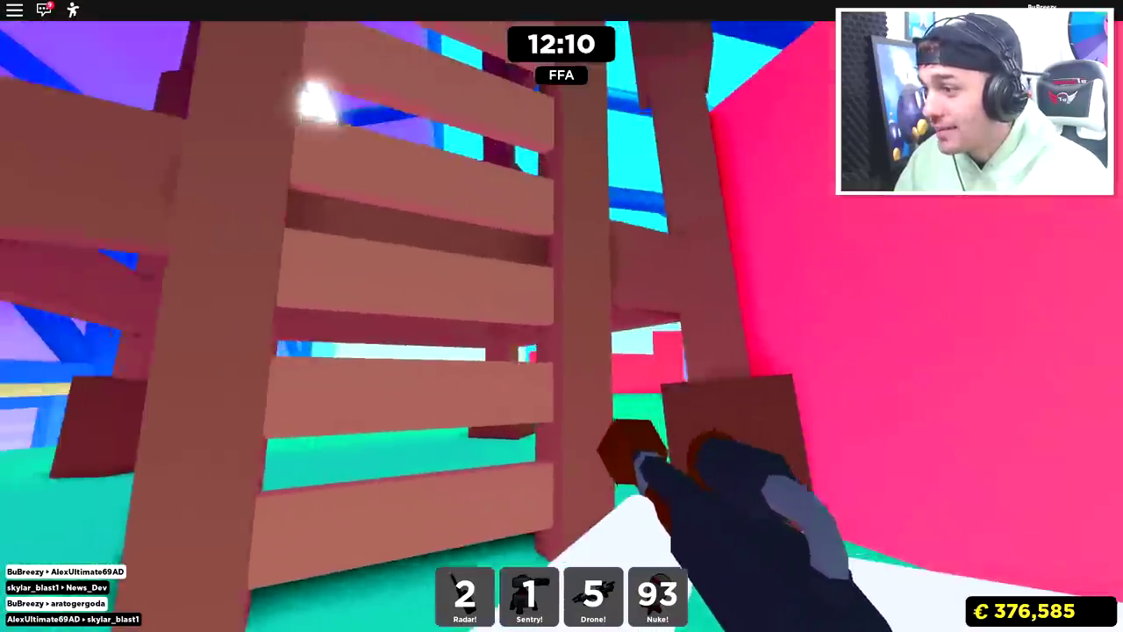
{"action": "key", "text": "w"}
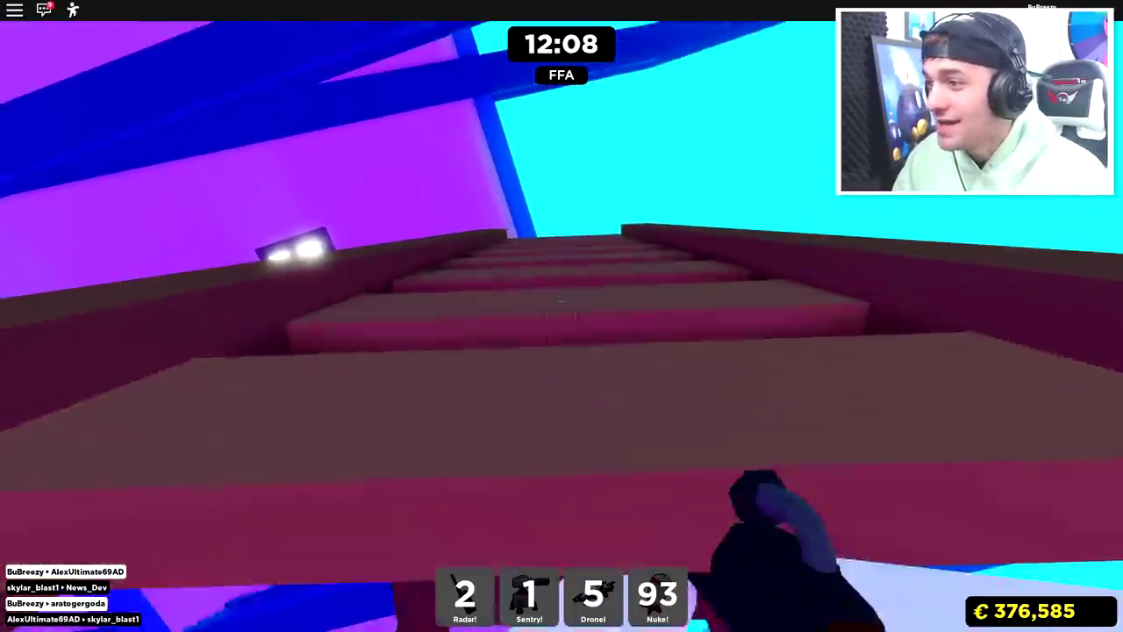
{"action": "key", "text": "w"}
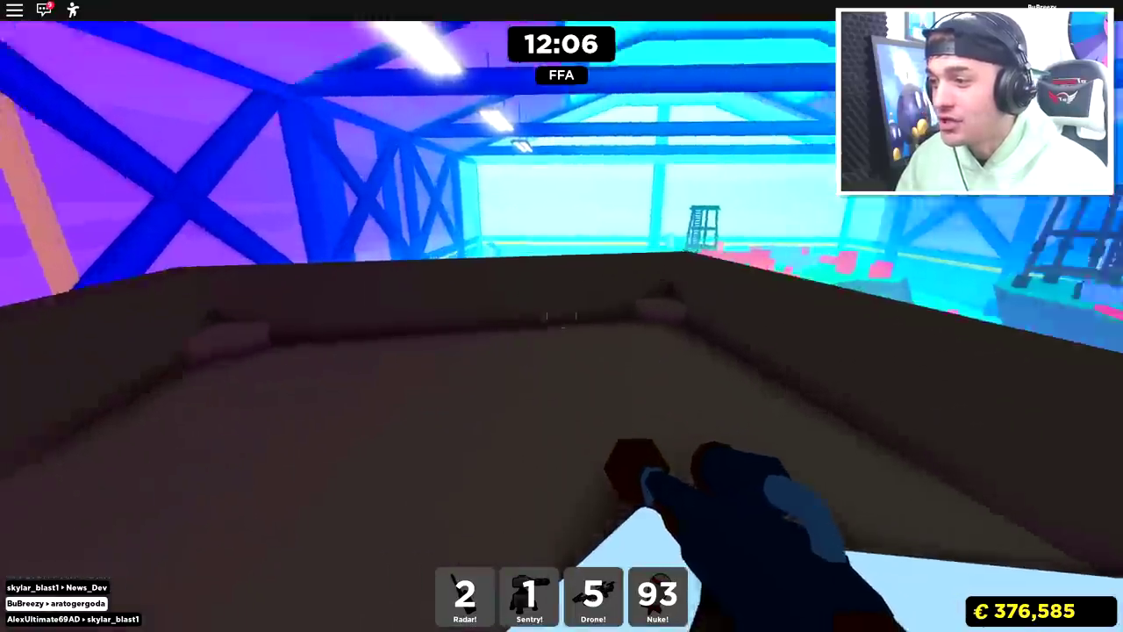
{"action": "key", "text": "w"}
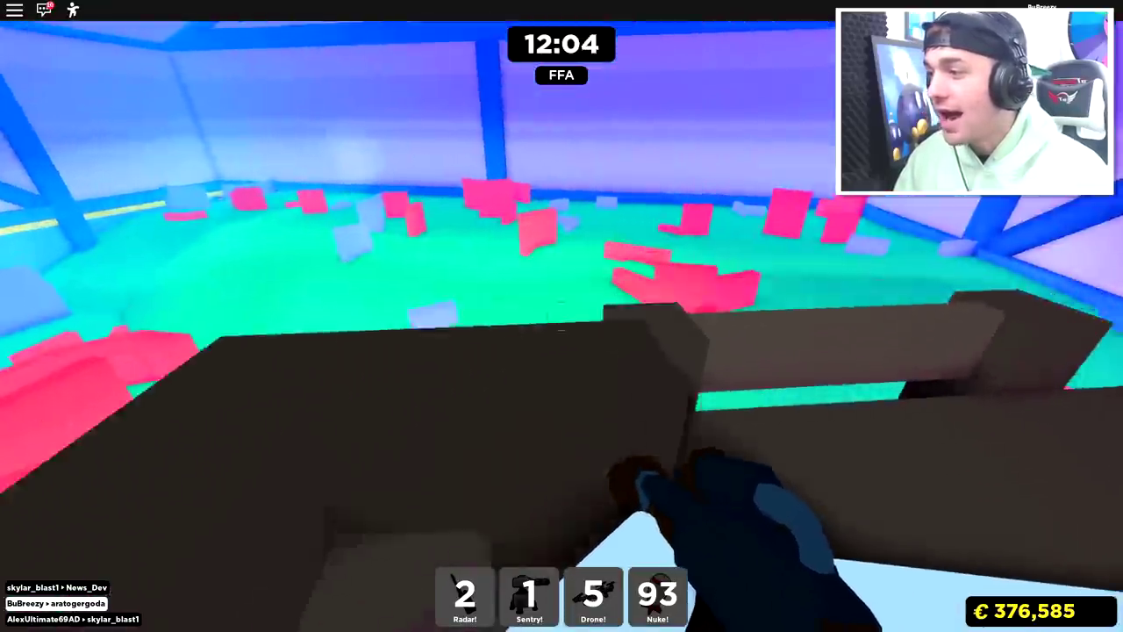
{"action": "key", "text": "w"}
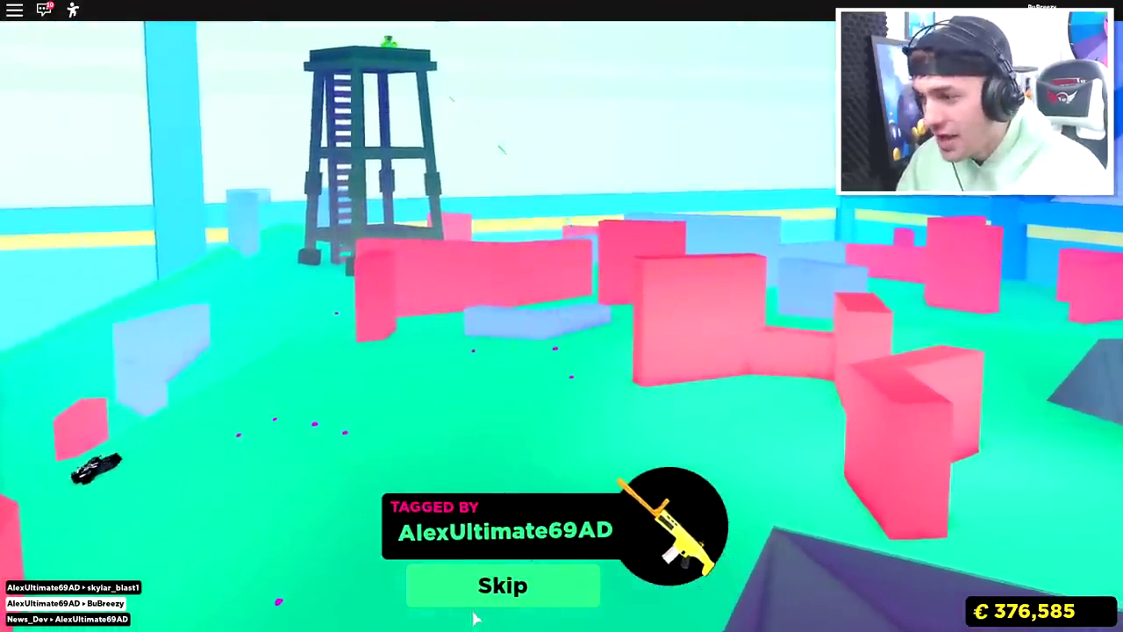
{"action": "left_click", "coordinate": [503, 586]}
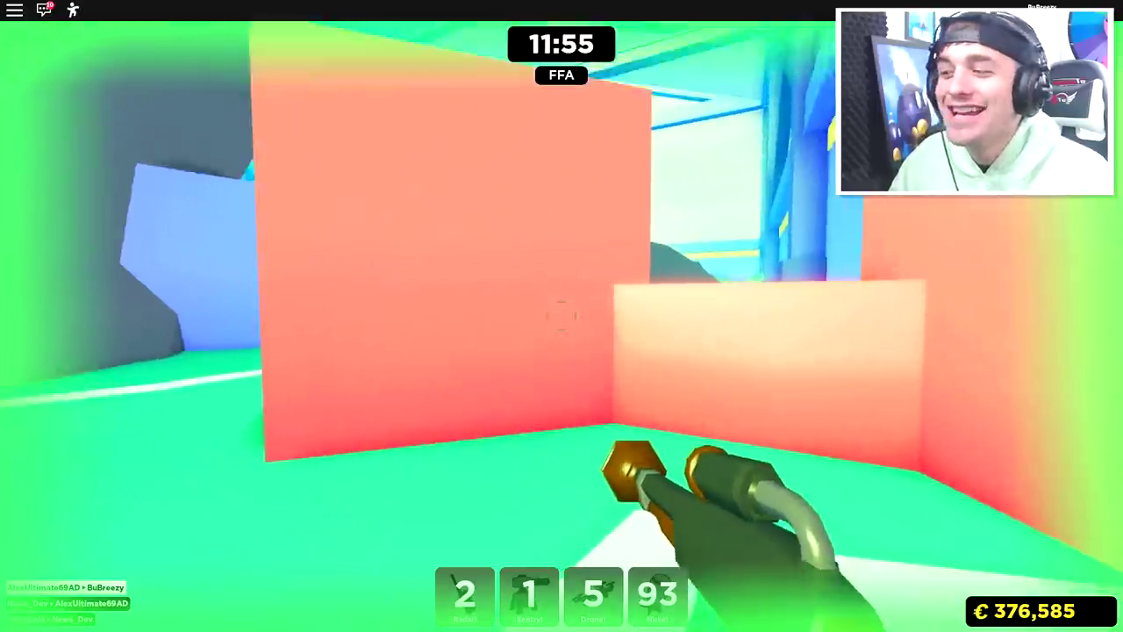
Check the standings, cross the arena and tag an opponent before being tagged out
{"action": "key", "text": "w"}
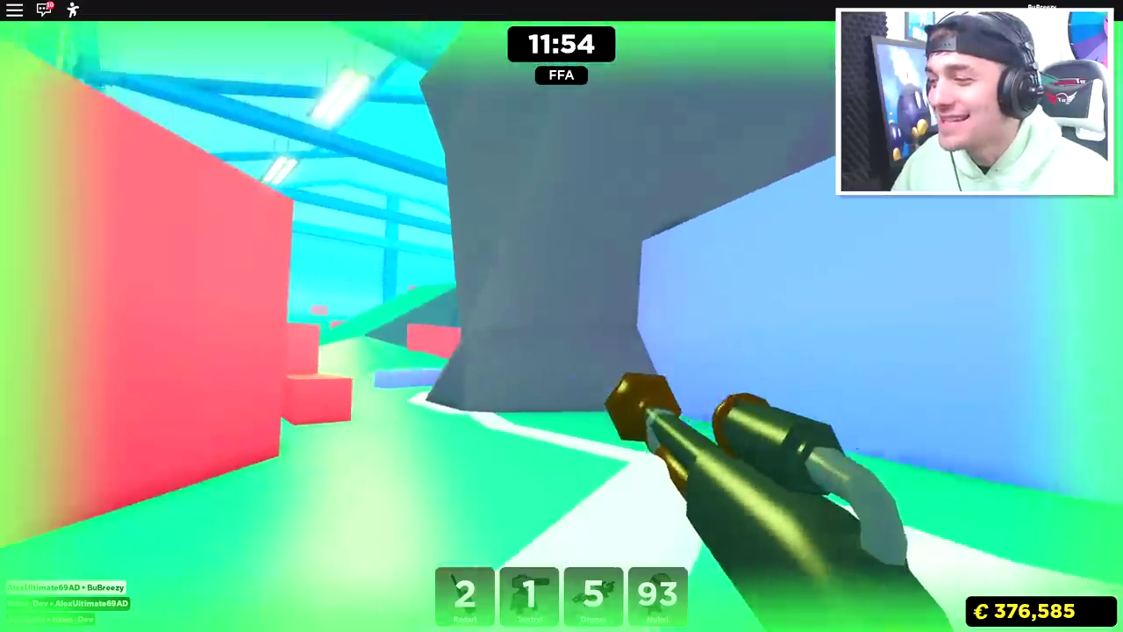
{"action": "key", "text": "Tab"}
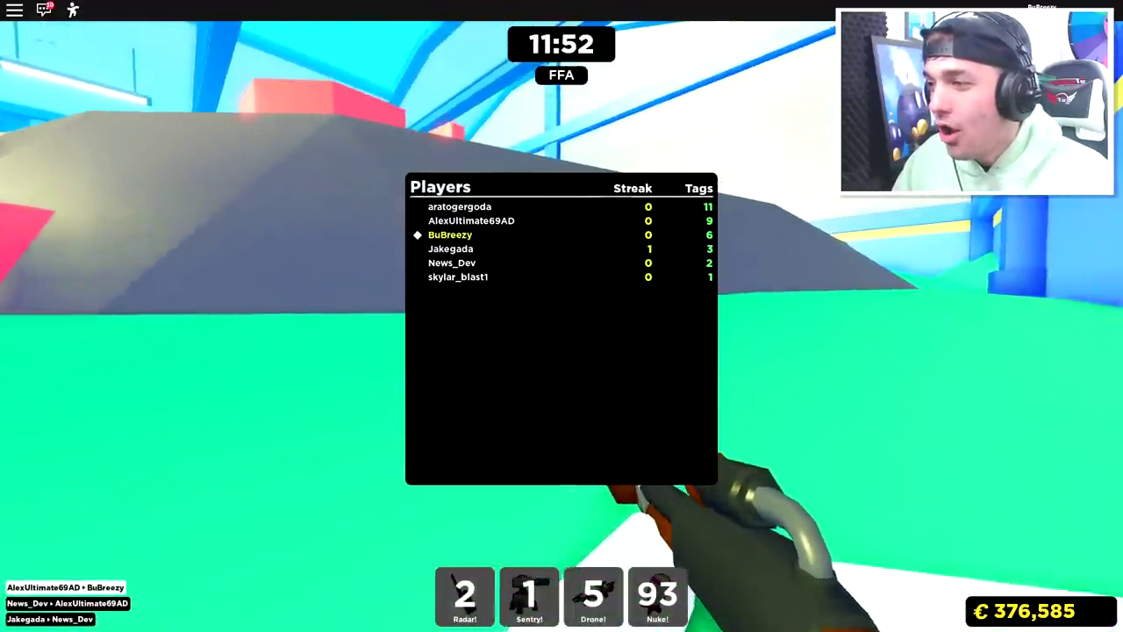
{"action": "key", "text": "w"}
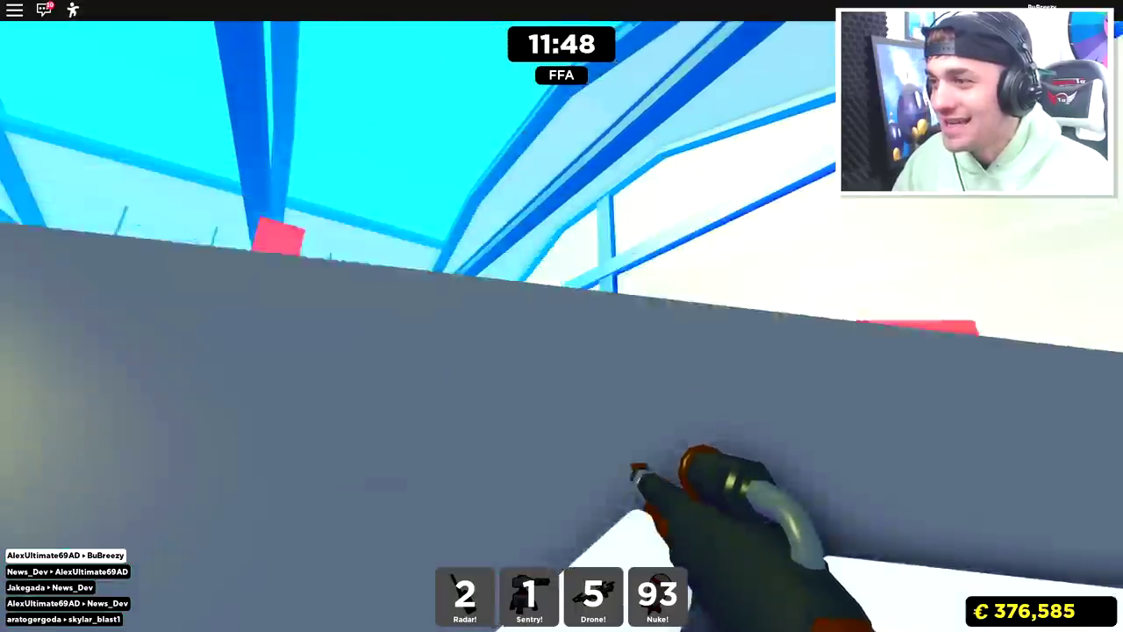
{"action": "key", "text": "w"}
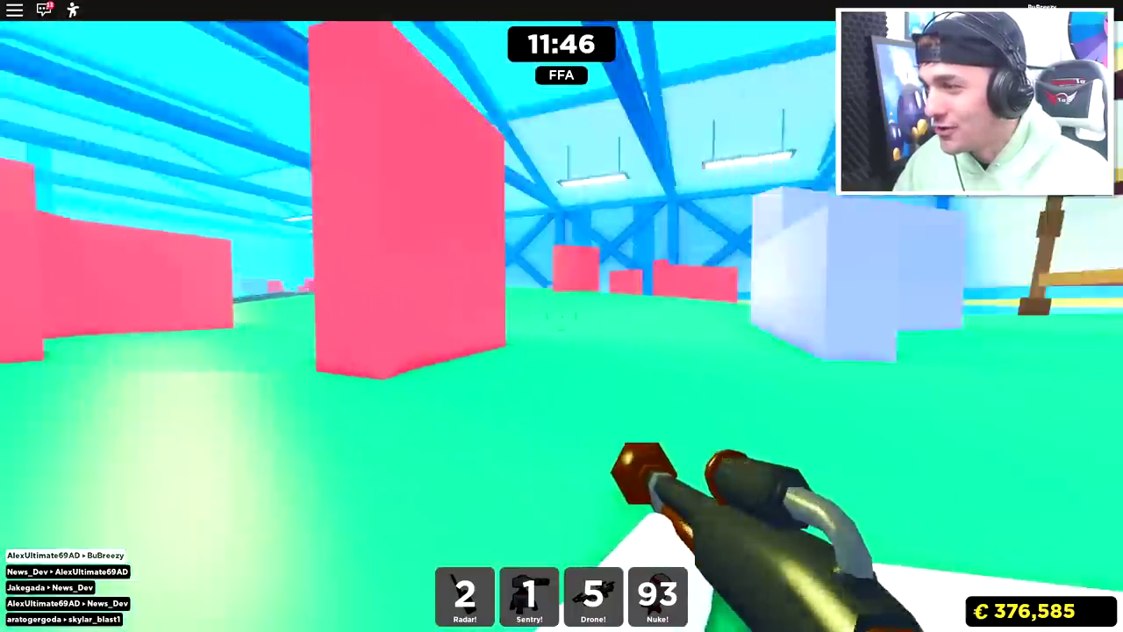
{"action": "key", "text": "w"}
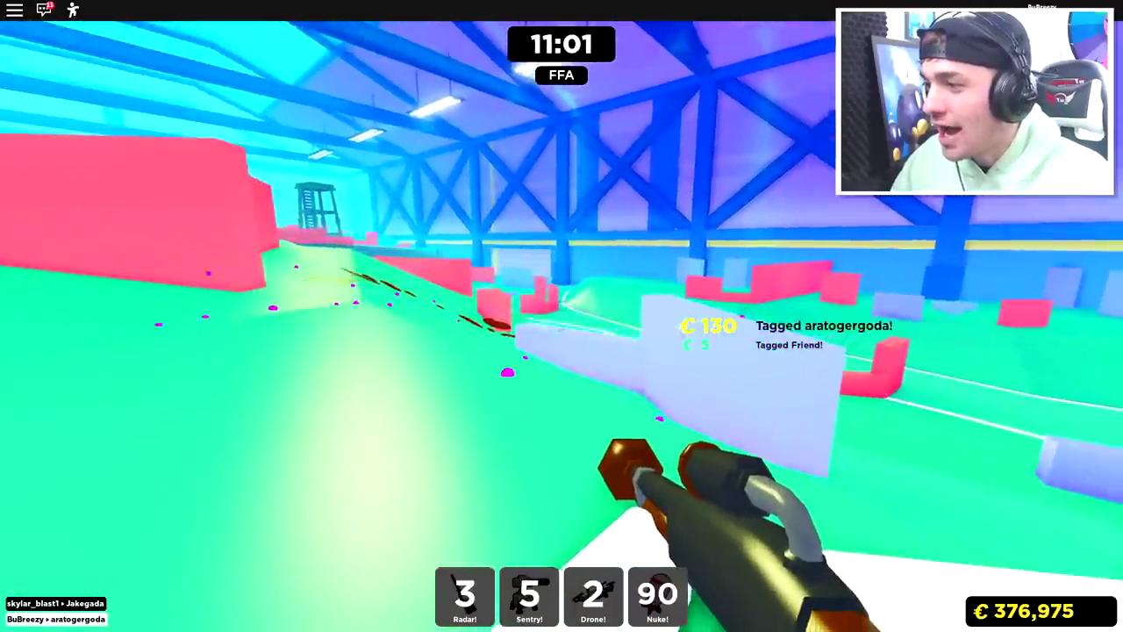
{"action": "key", "text": "w"}
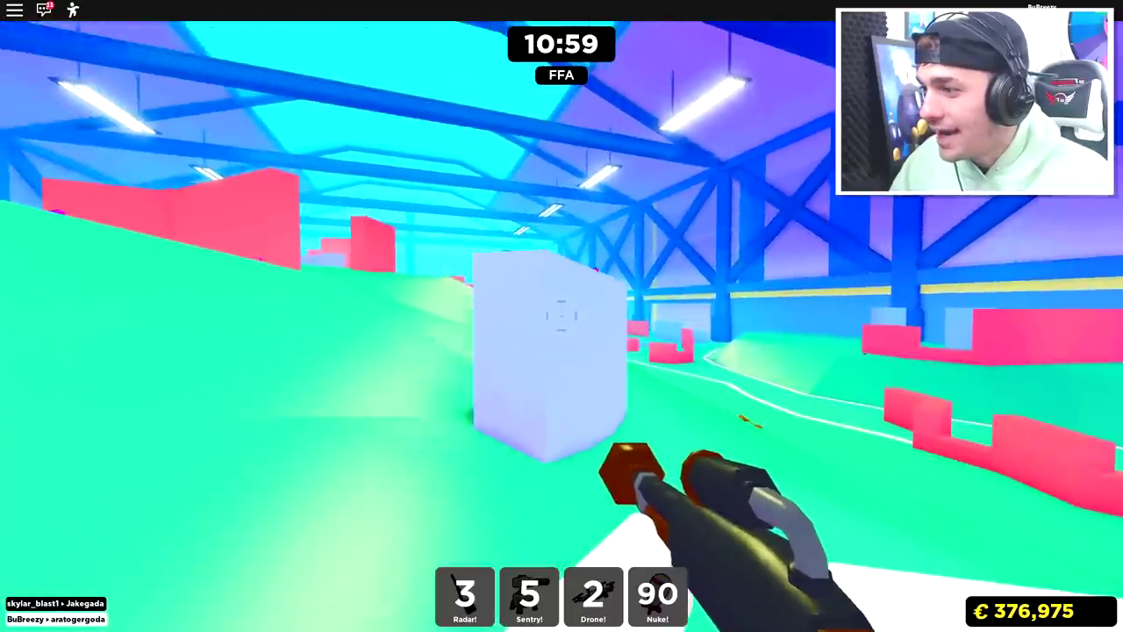
{"action": "left_click", "coordinate": [562, 316]}
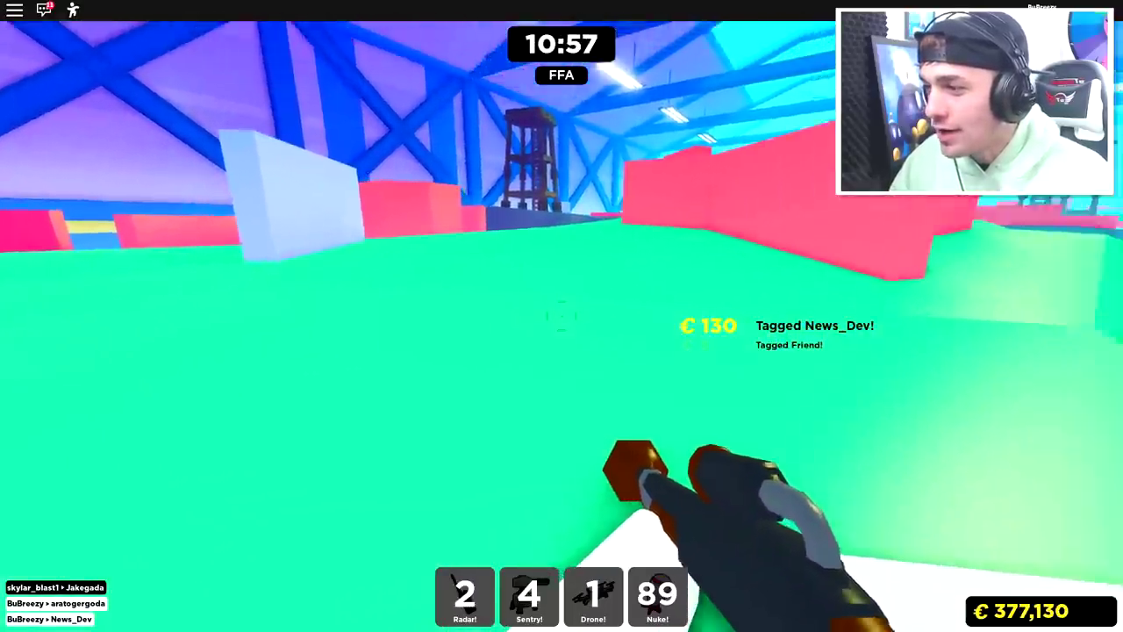
{"action": "key", "text": "w"}
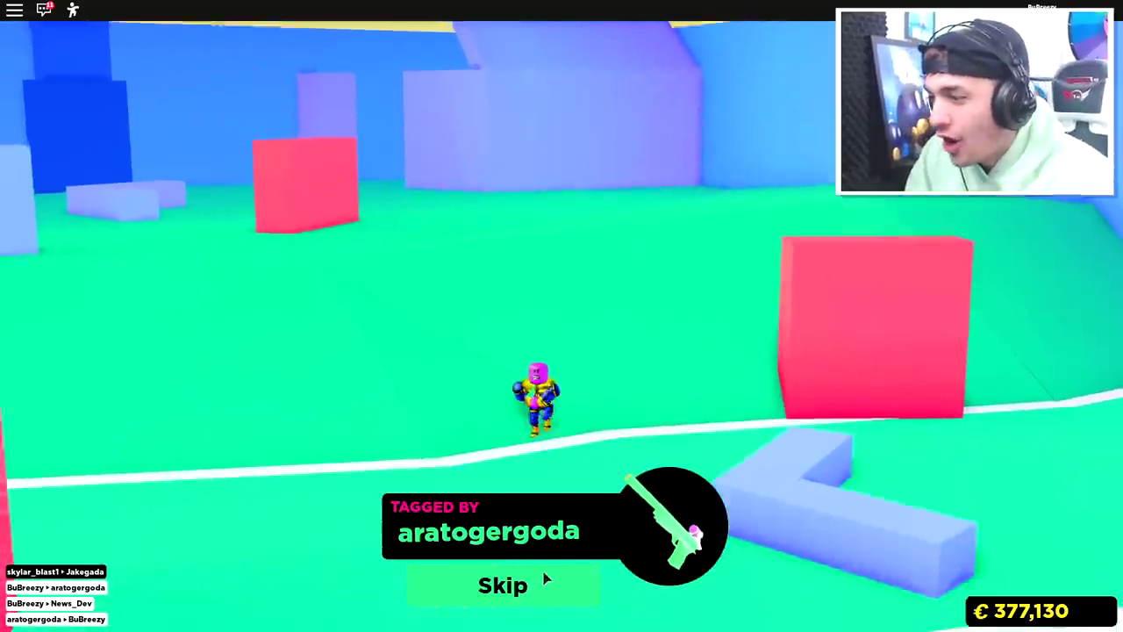
{"action": "left_click", "coordinate": [503, 585]}
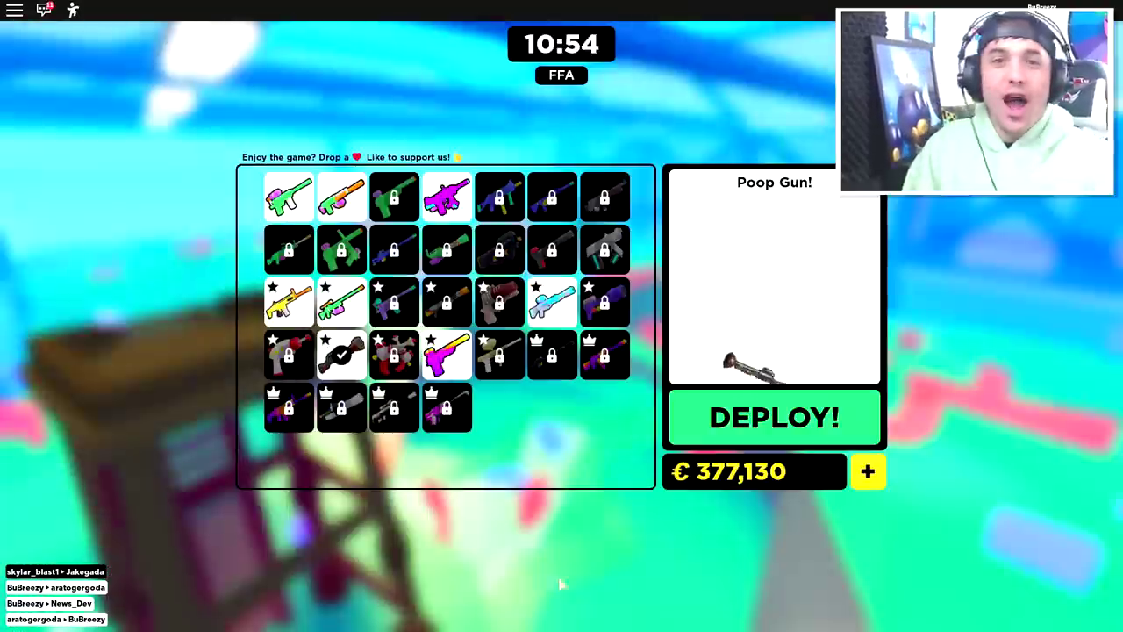
Redeploy and climb to the top of the wooden tower
{"action": "left_click", "coordinate": [764, 418]}
{"action": "key", "text": "w"}
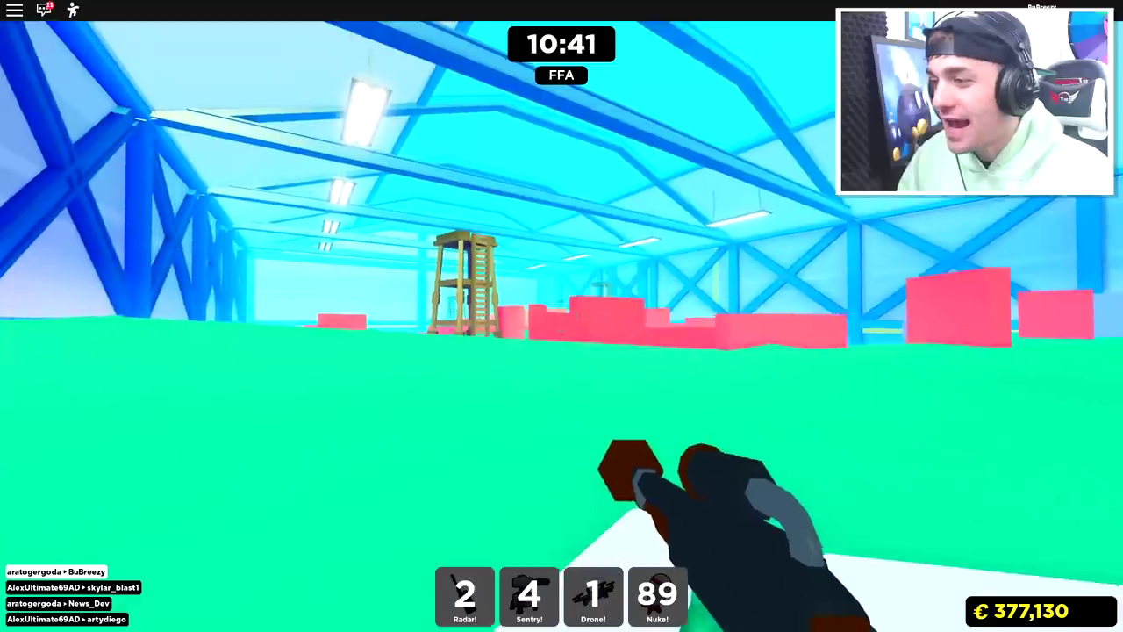
{"action": "key", "text": "w"}
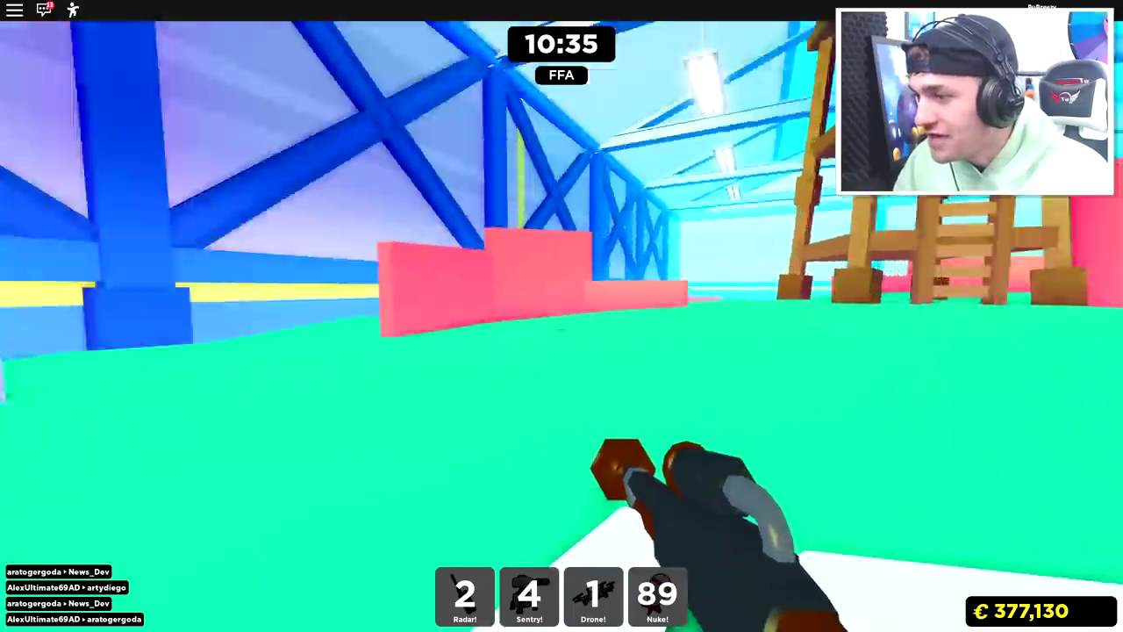
{"action": "key", "text": "w"}
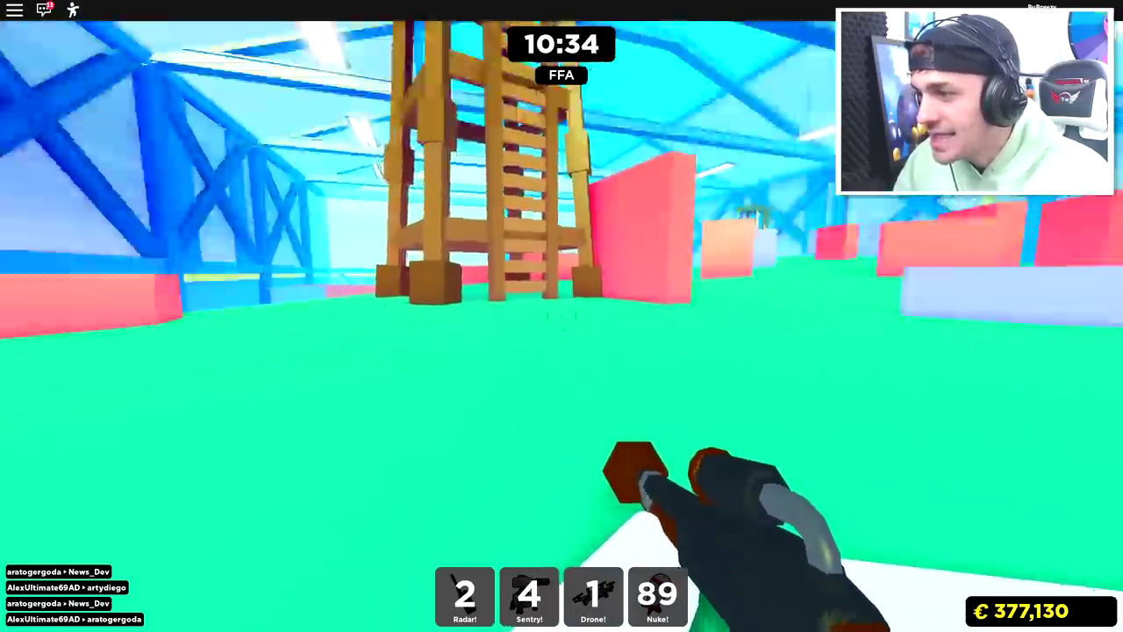
{"action": "key", "text": "w"}
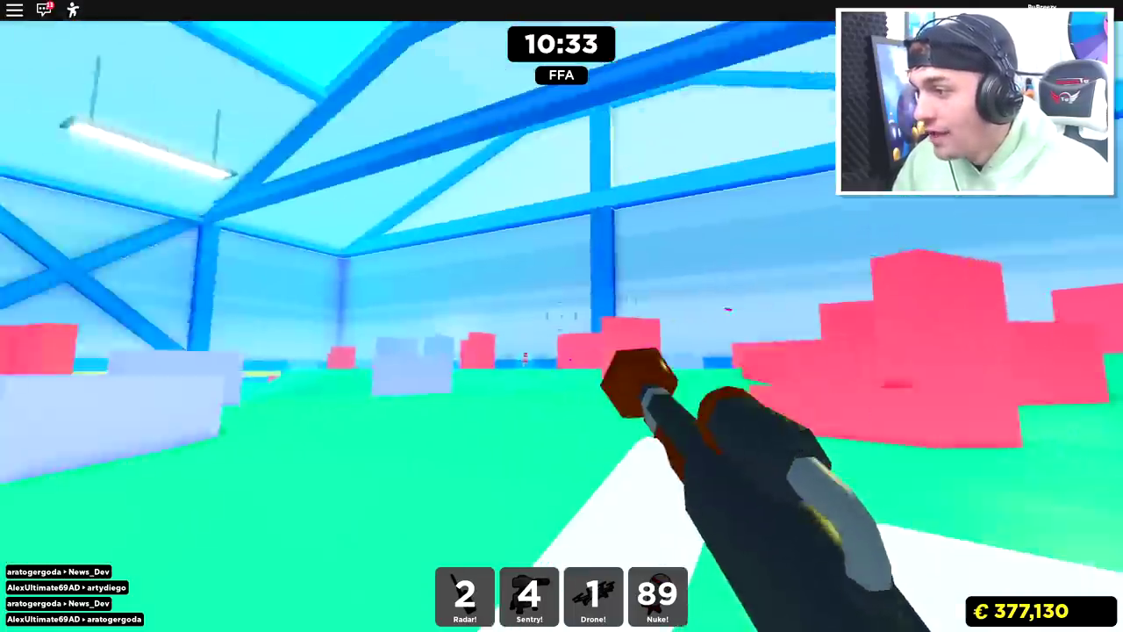
{"action": "key", "text": "w"}
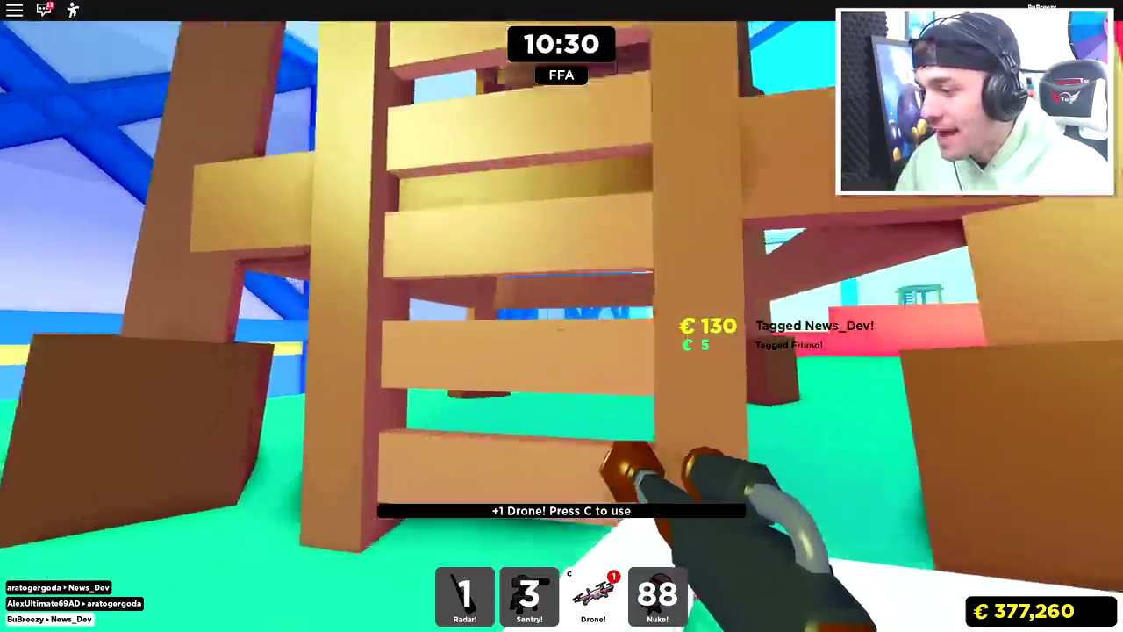
{"action": "key", "text": "w"}
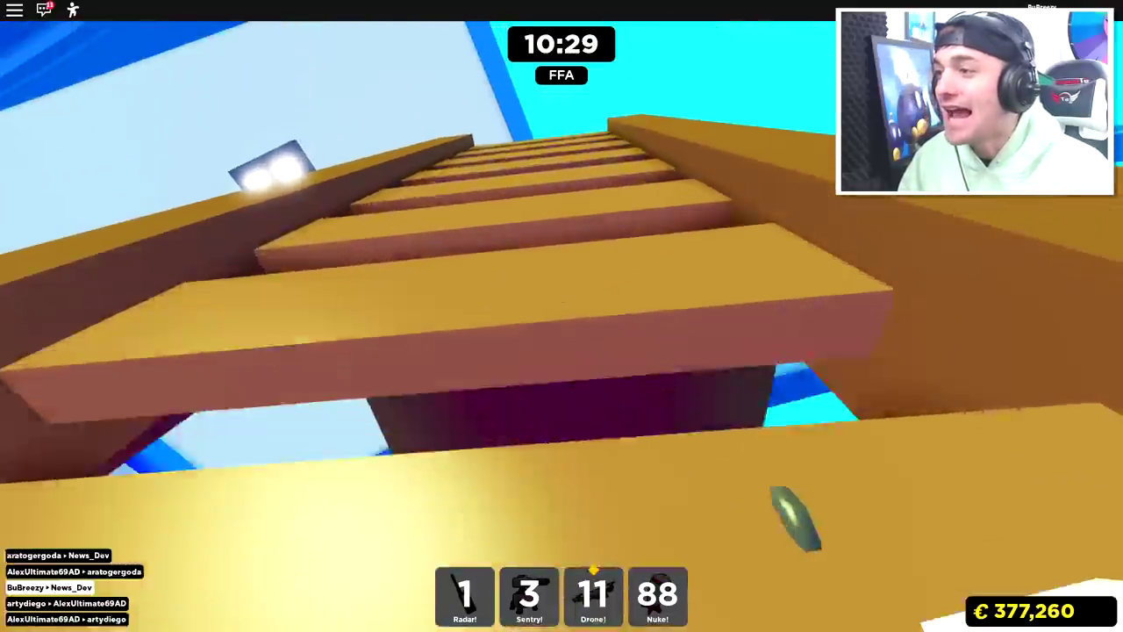
{"action": "key", "text": "w"}
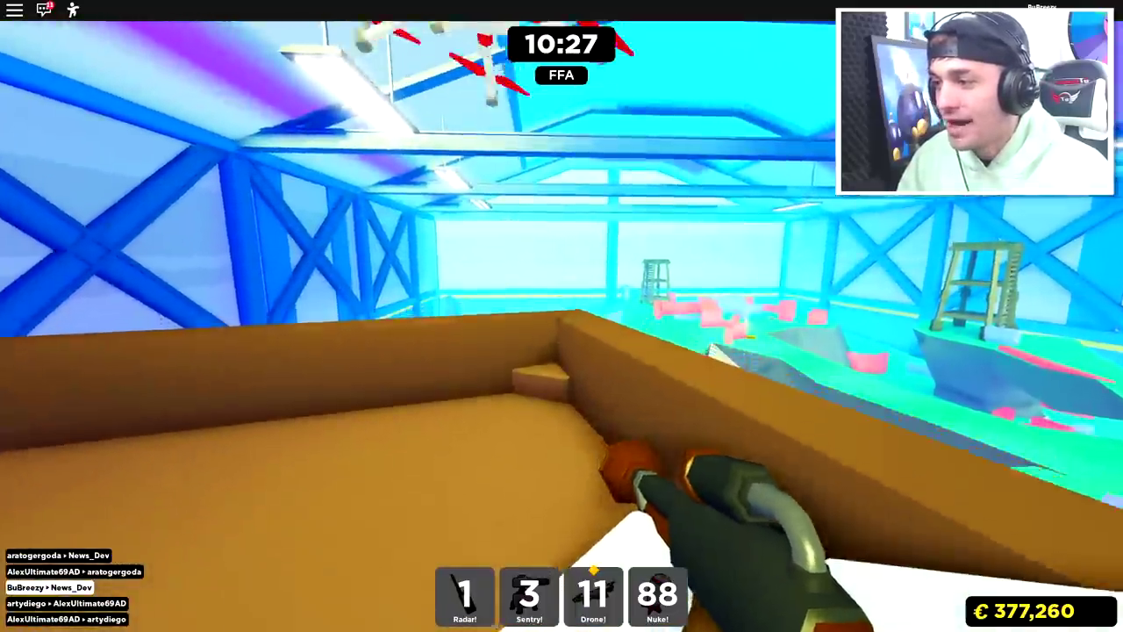
{"action": "key", "text": "w"}
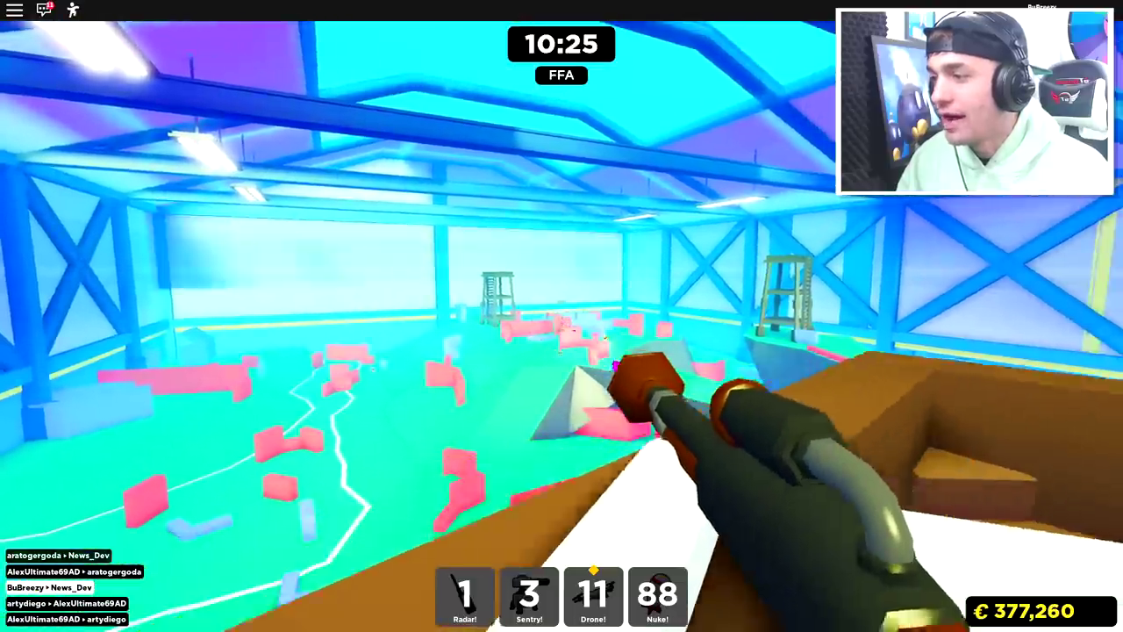
Tag two opponents from the tower, ducking behind the ledge between shots
{"action": "left_click", "coordinate": [561, 334]}
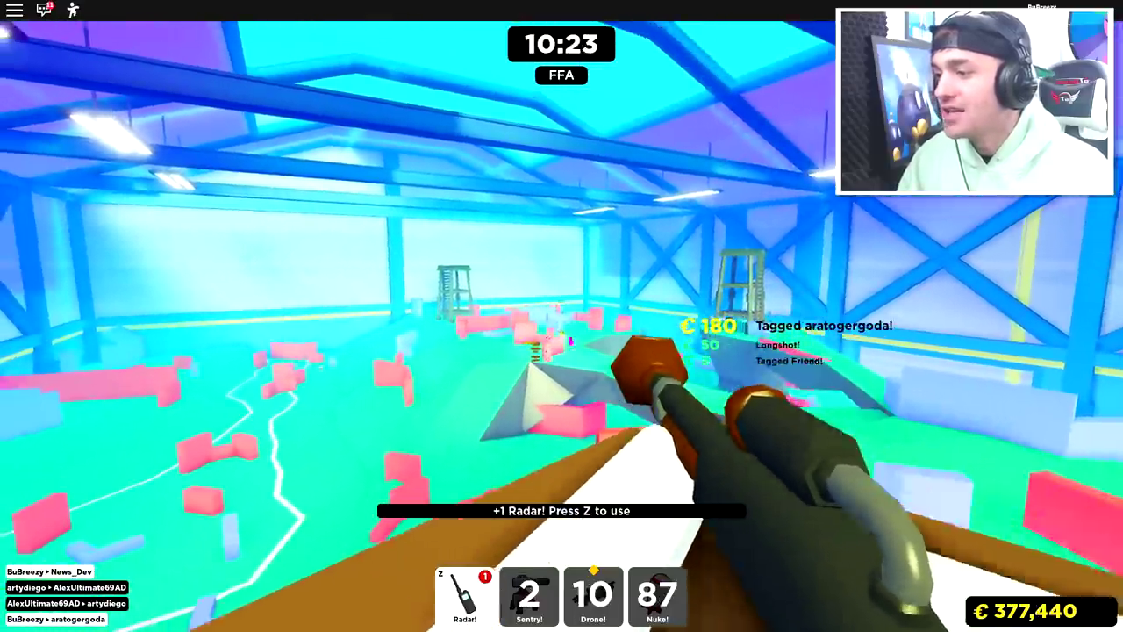
{"action": "key", "text": "s"}
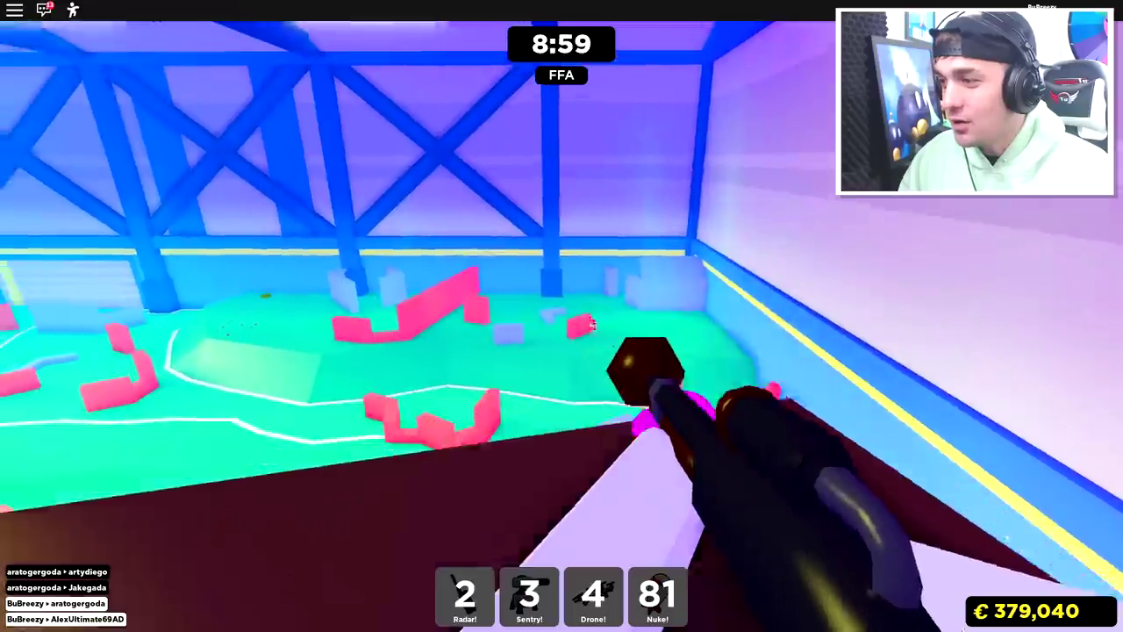
{"action": "left_click", "coordinate": [562, 316]}
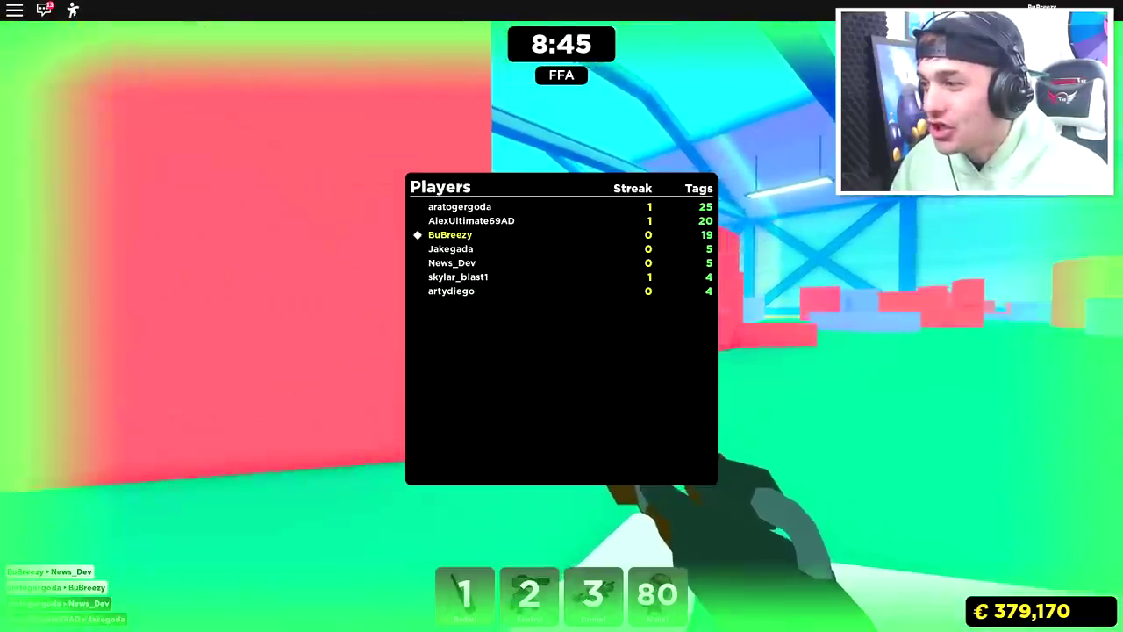
{"action": "key", "text": "Tab"}
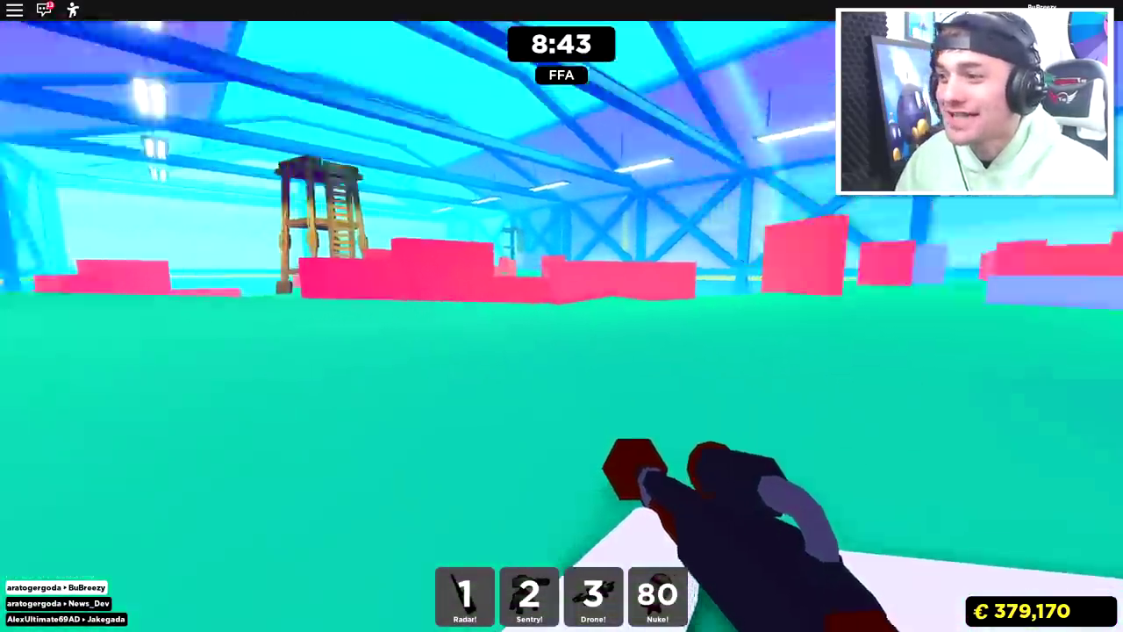
{"action": "key", "text": "Tab"}
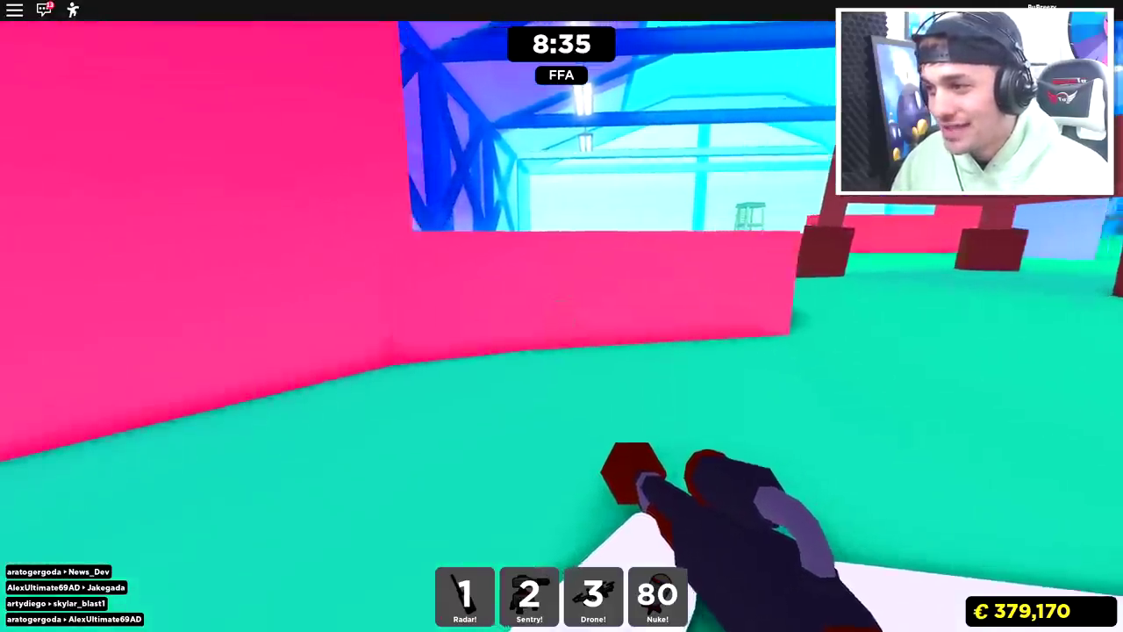
{"action": "key", "text": "w"}
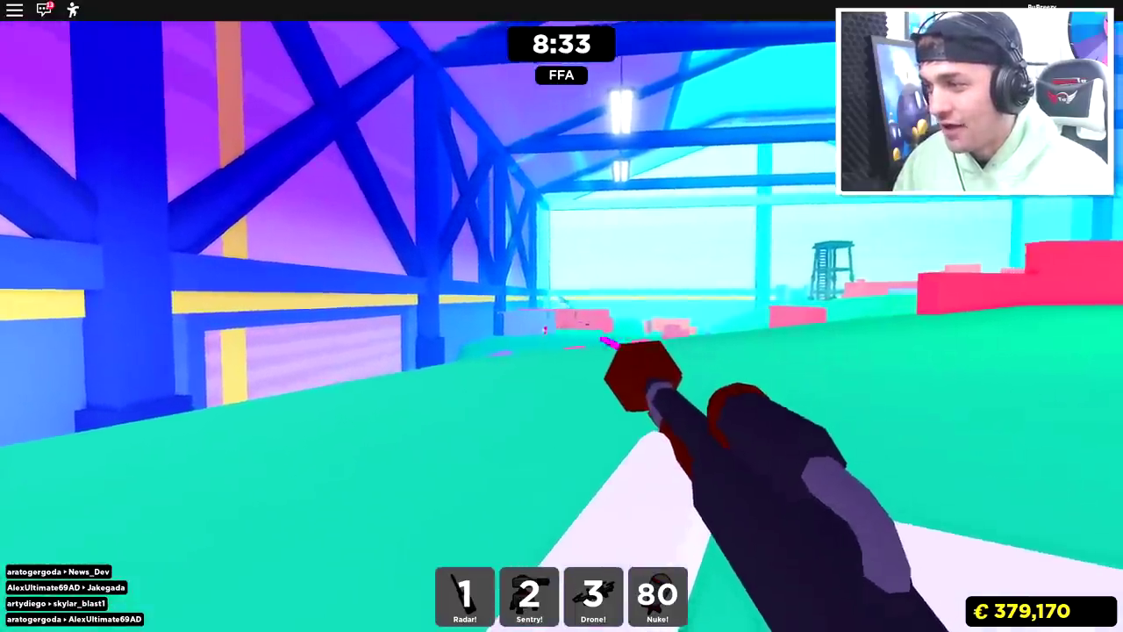
{"action": "key", "text": "w"}
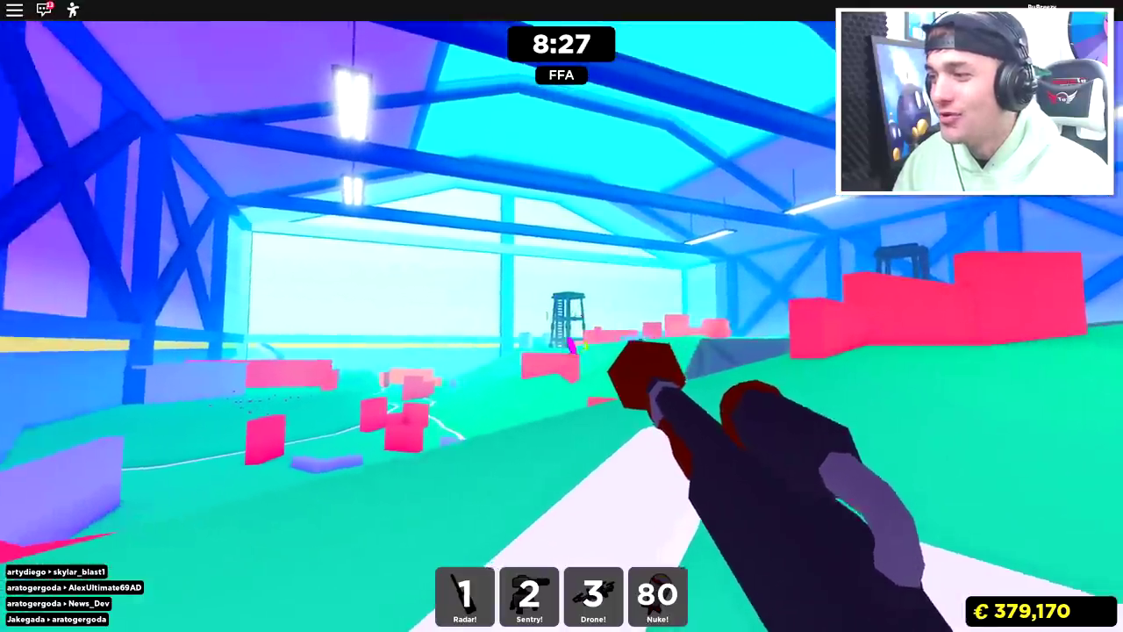
{"action": "left_click", "coordinate": [562, 316]}
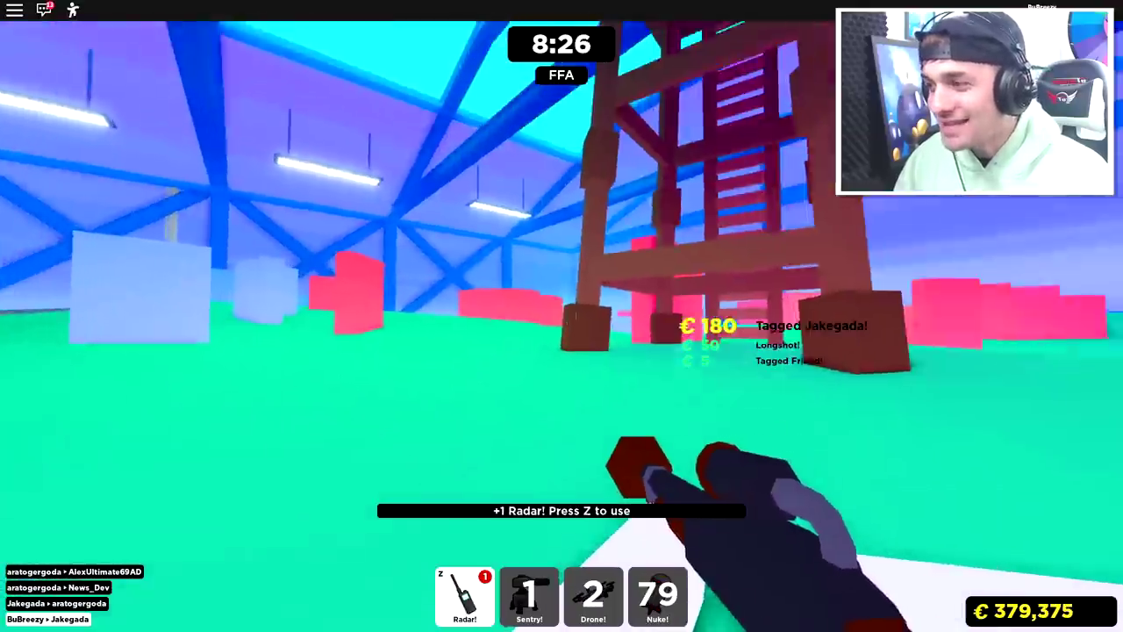
{"action": "key", "text": "w"}
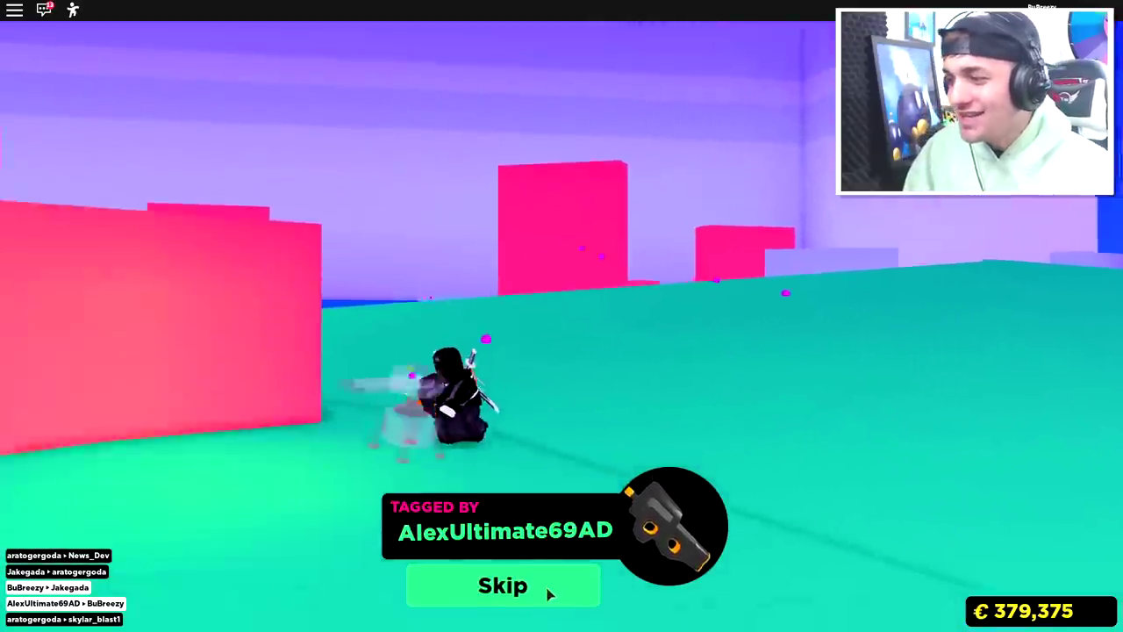
{"action": "left_click", "coordinate": [544, 588]}
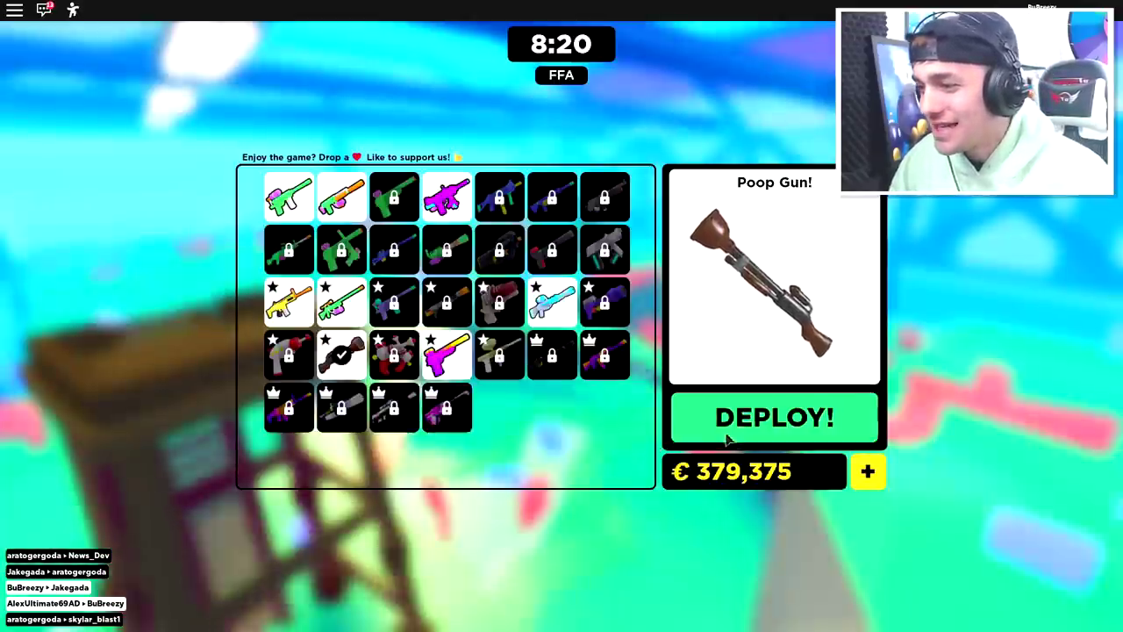
Redeploy into the warehouse, chase an opponent, then skip the replay and deploy again
{"action": "left_click", "coordinate": [761, 419]}
{"action": "key", "text": "w"}
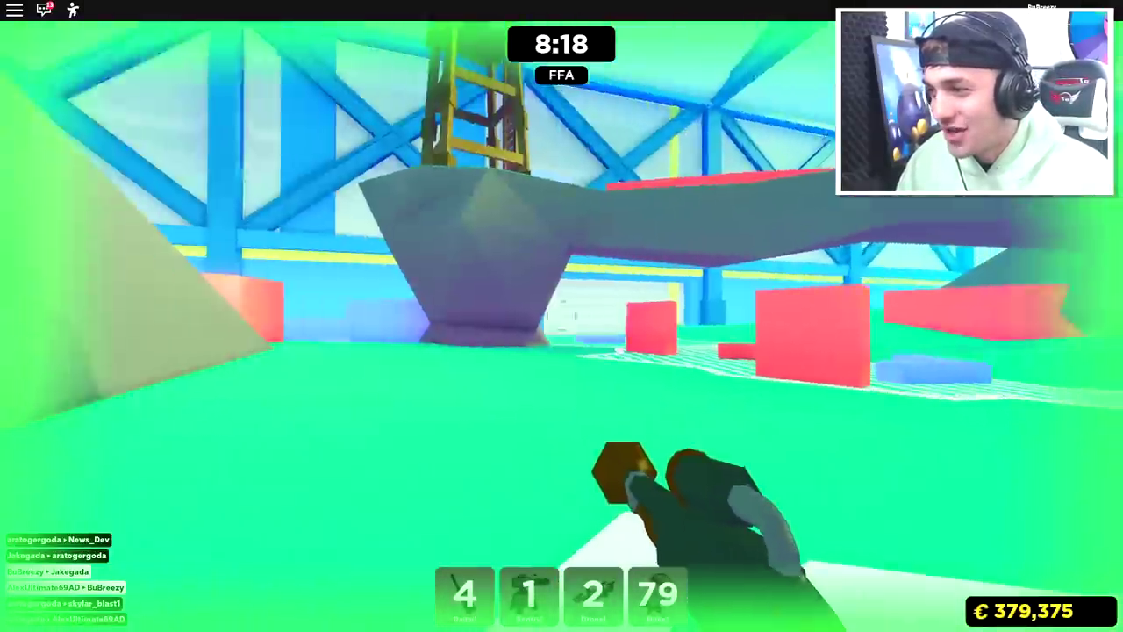
{"action": "key", "text": "w"}
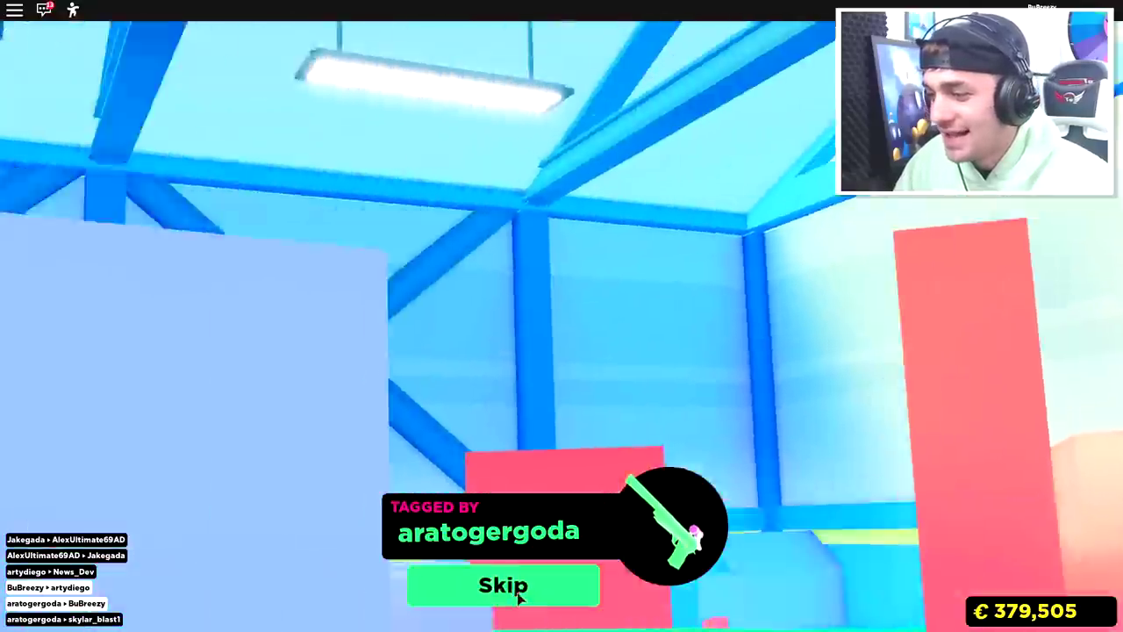
{"action": "left_click", "coordinate": [515, 586]}
{"action": "left_click", "coordinate": [774, 418]}
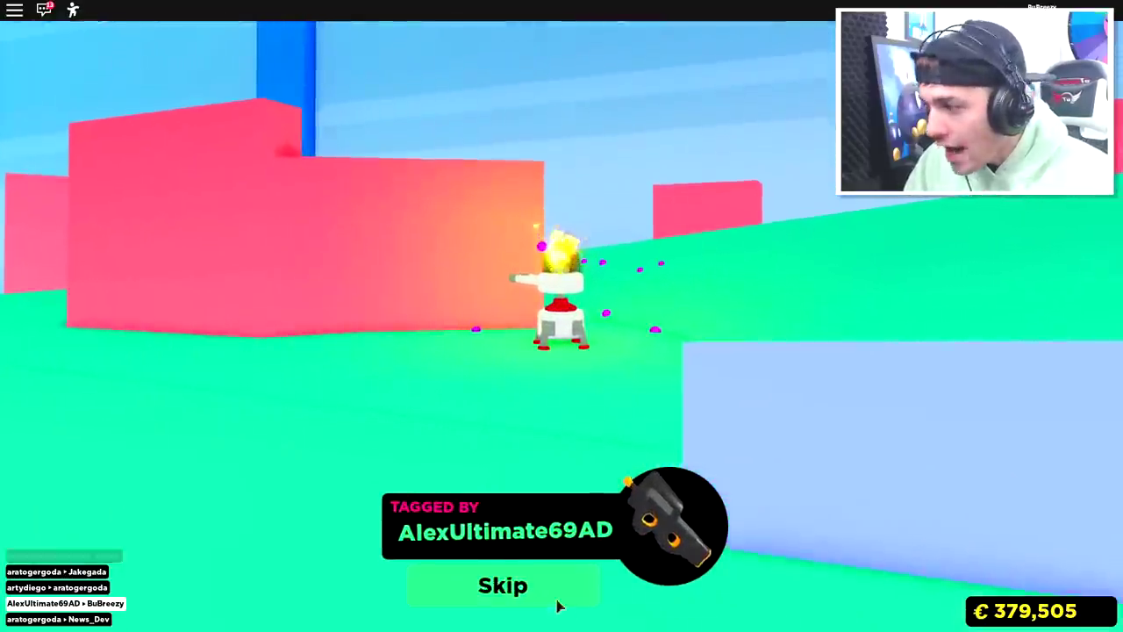
Respawn with the Poop Gun and briefly check the player standings
{"action": "left_click", "coordinate": [560, 603]}
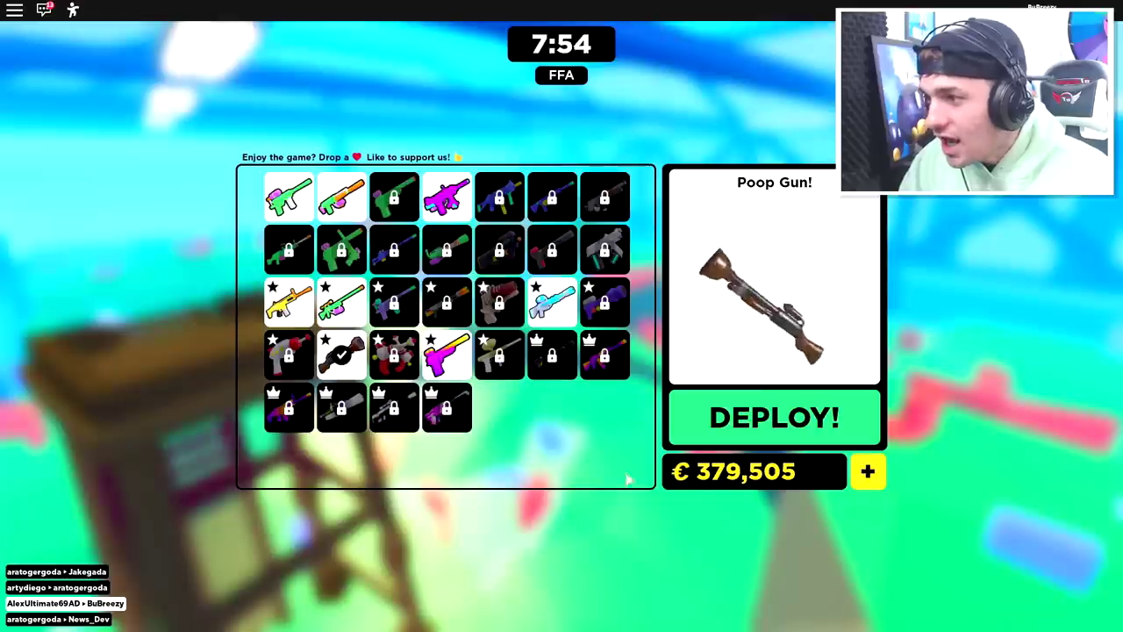
{"action": "left_click", "coordinate": [772, 419]}
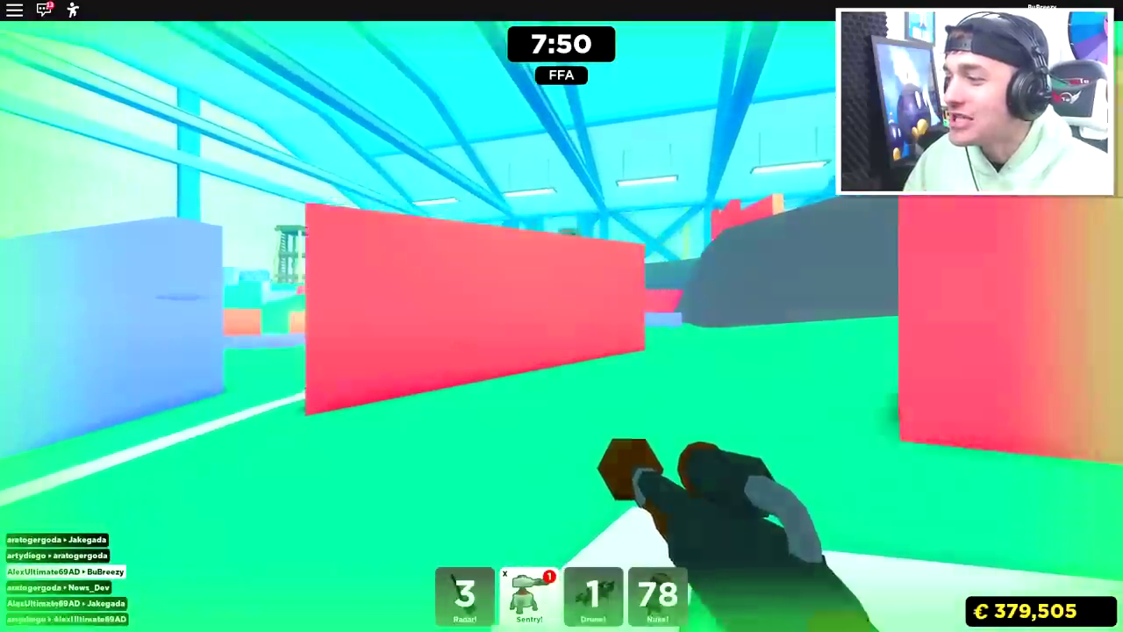
{"action": "key", "text": "Tab"}
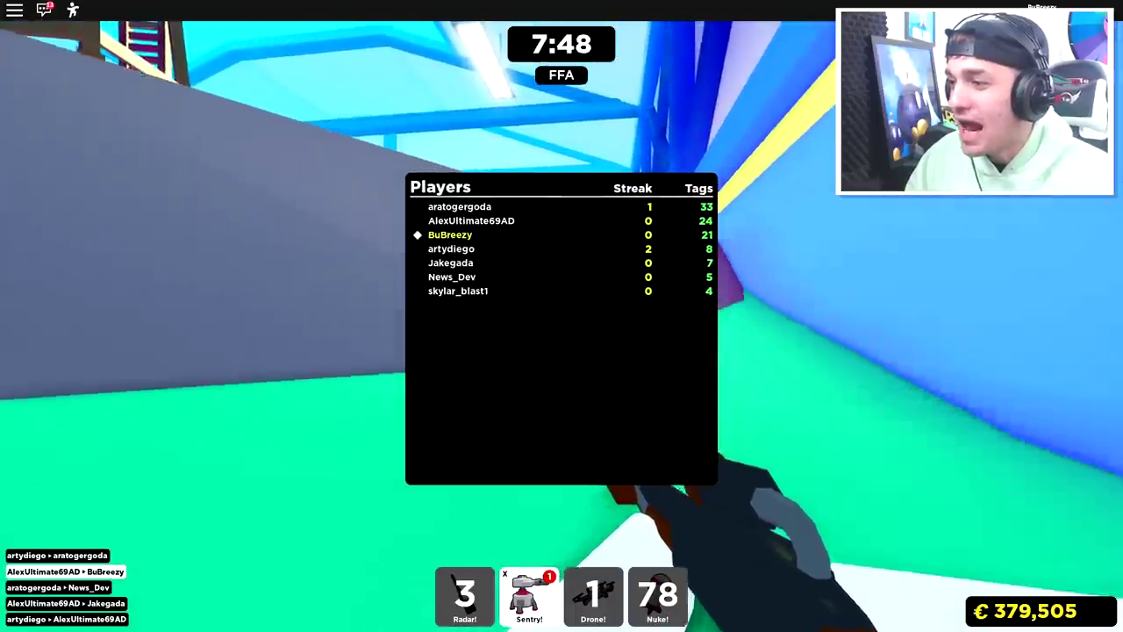
{"action": "key", "text": "Tab"}
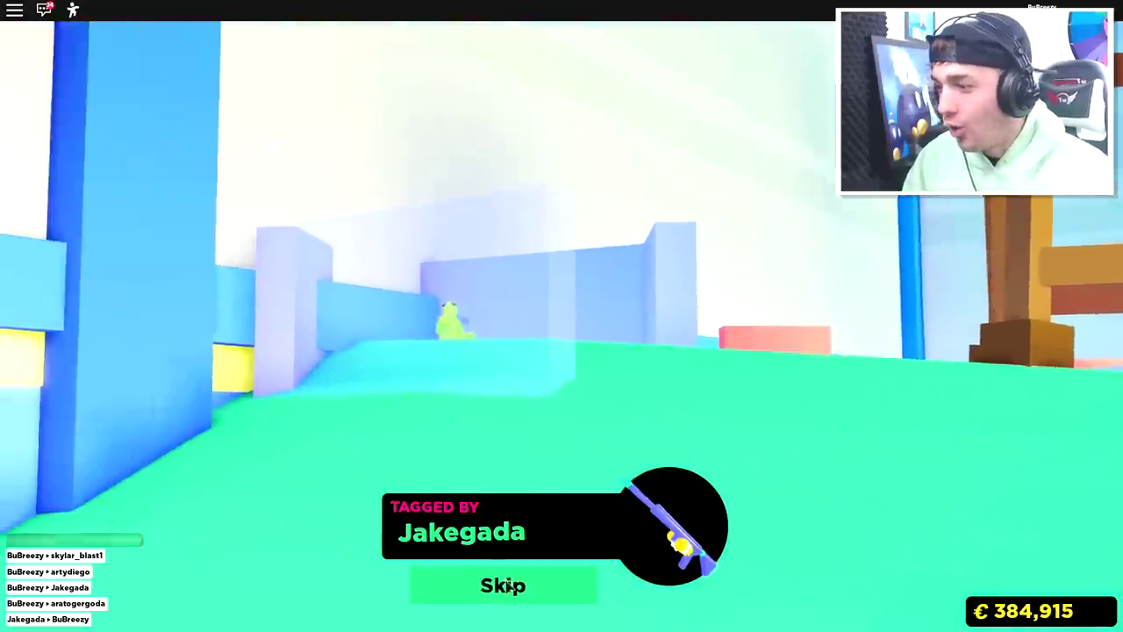
Redeploy, activate the radar, and advance toward the stool until tagged out
{"action": "left_click", "coordinate": [503, 585]}
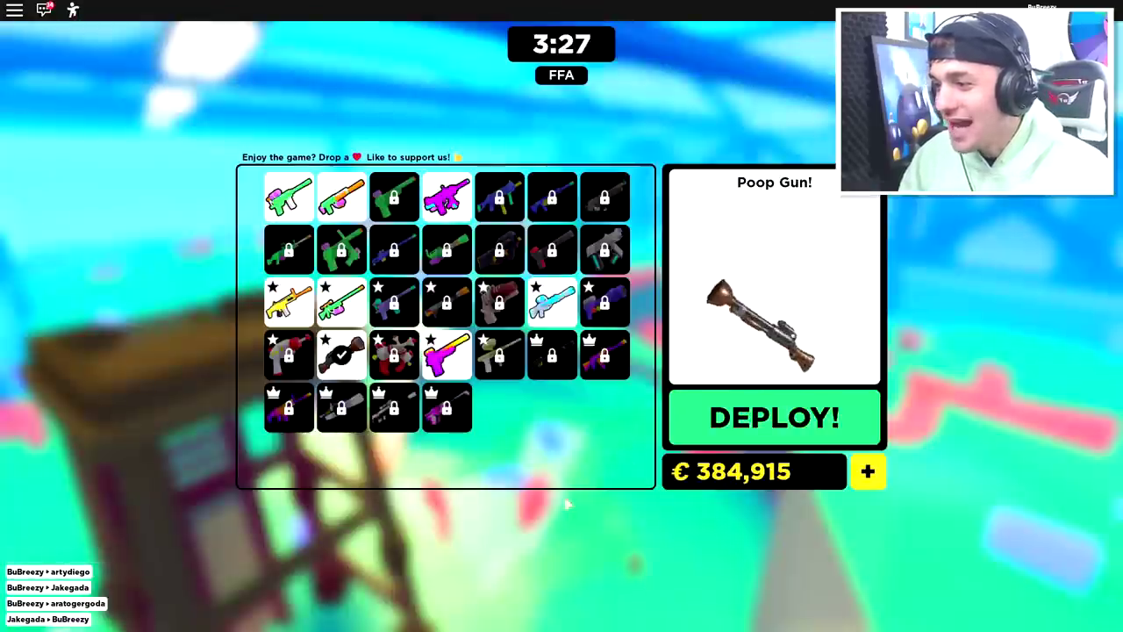
{"action": "left_click", "coordinate": [763, 416]}
{"action": "key", "text": "z"}
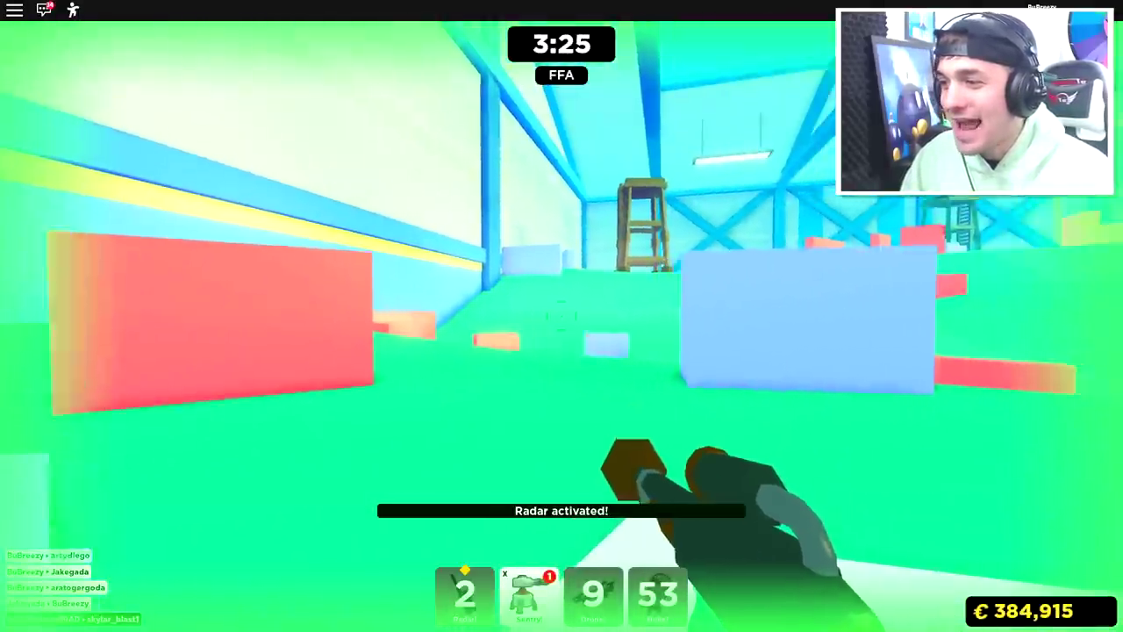
{"action": "key", "text": "w"}
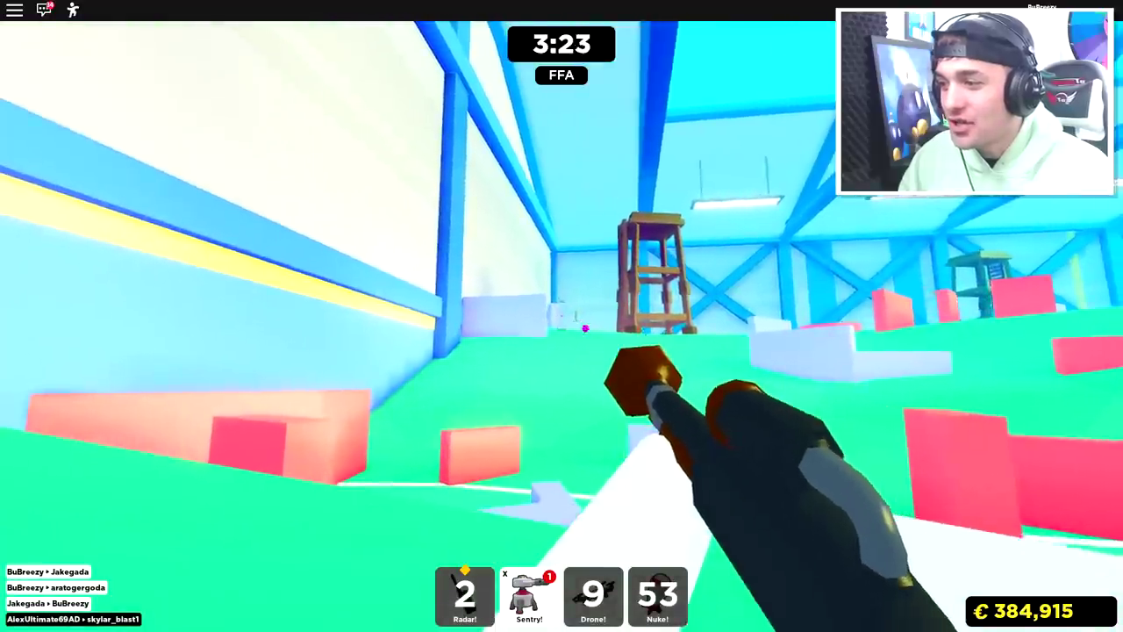
{"action": "key", "text": "w"}
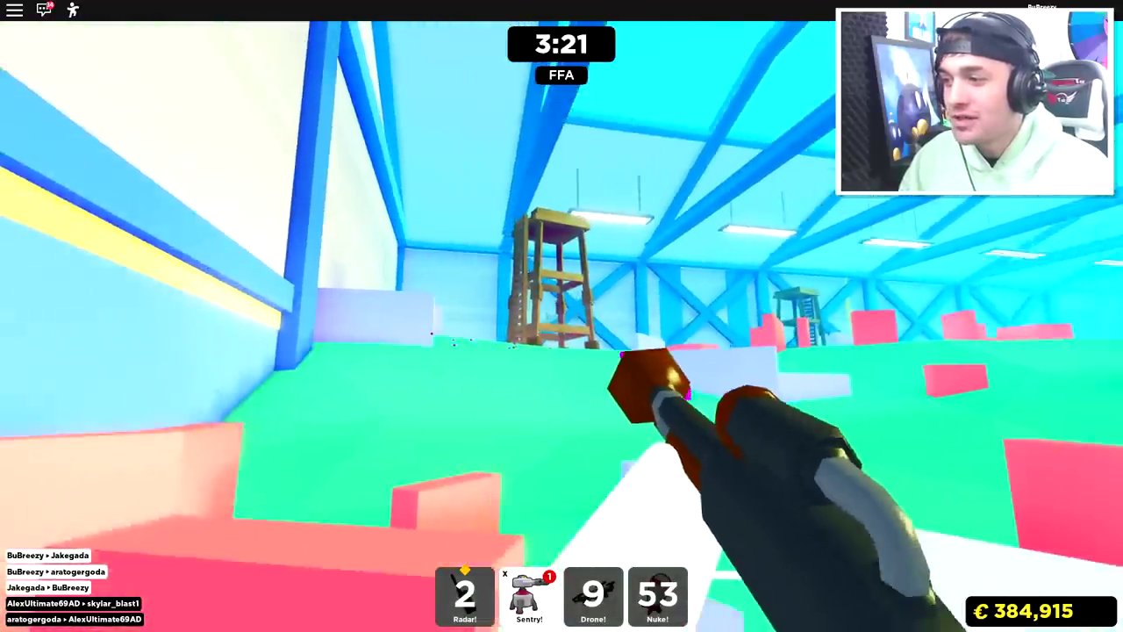
{"action": "key", "text": "w"}
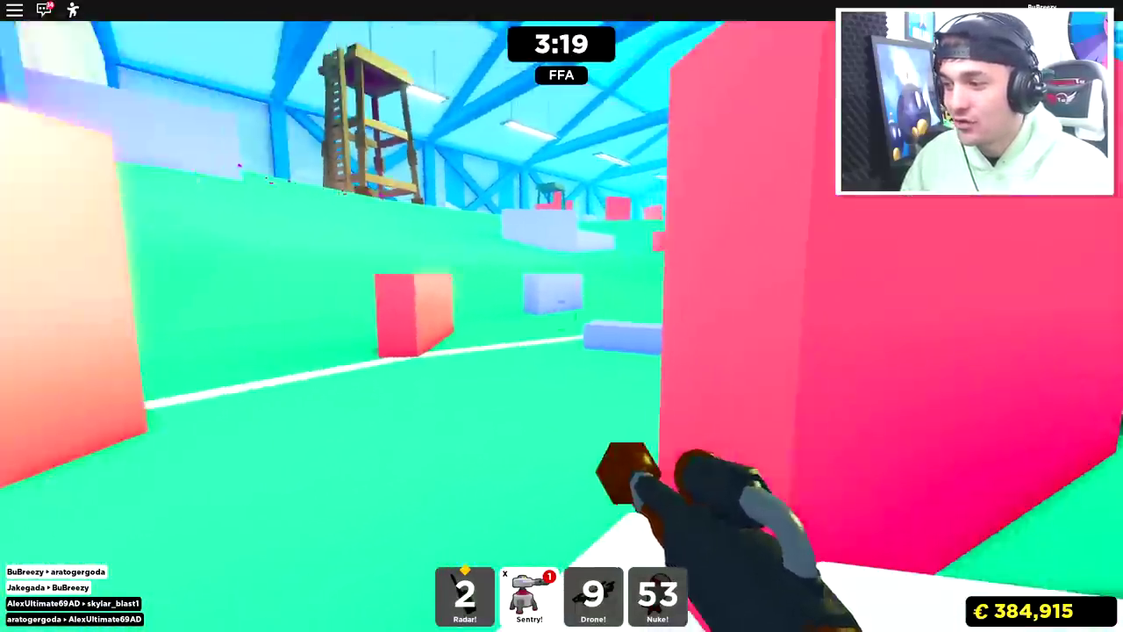
{"action": "key", "text": "w"}
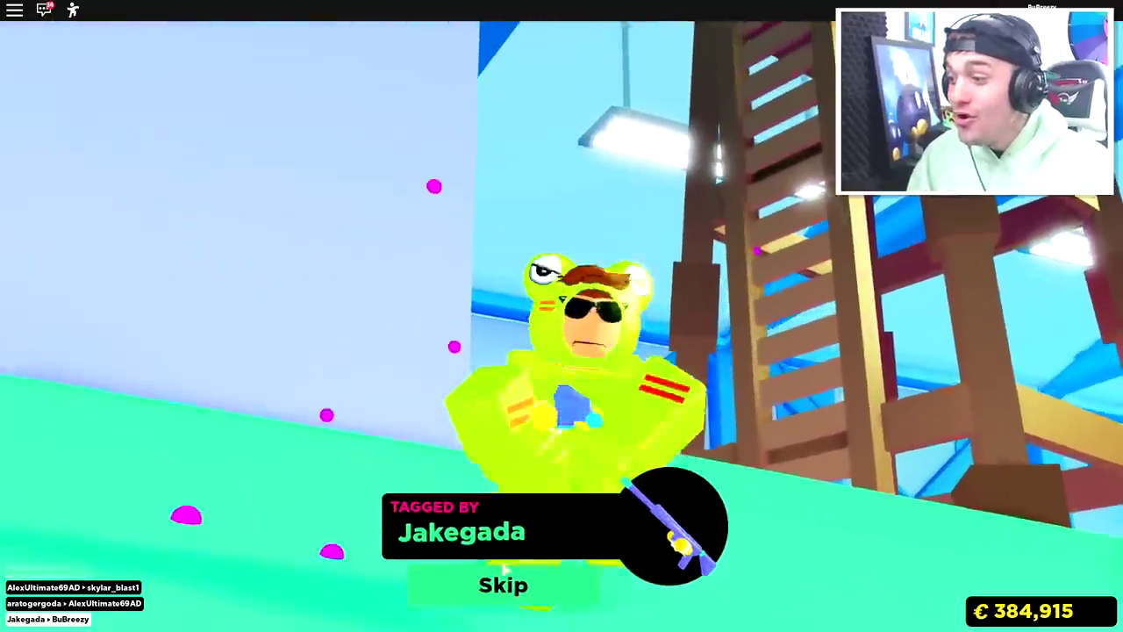
{"action": "left_click", "coordinate": [502, 585]}
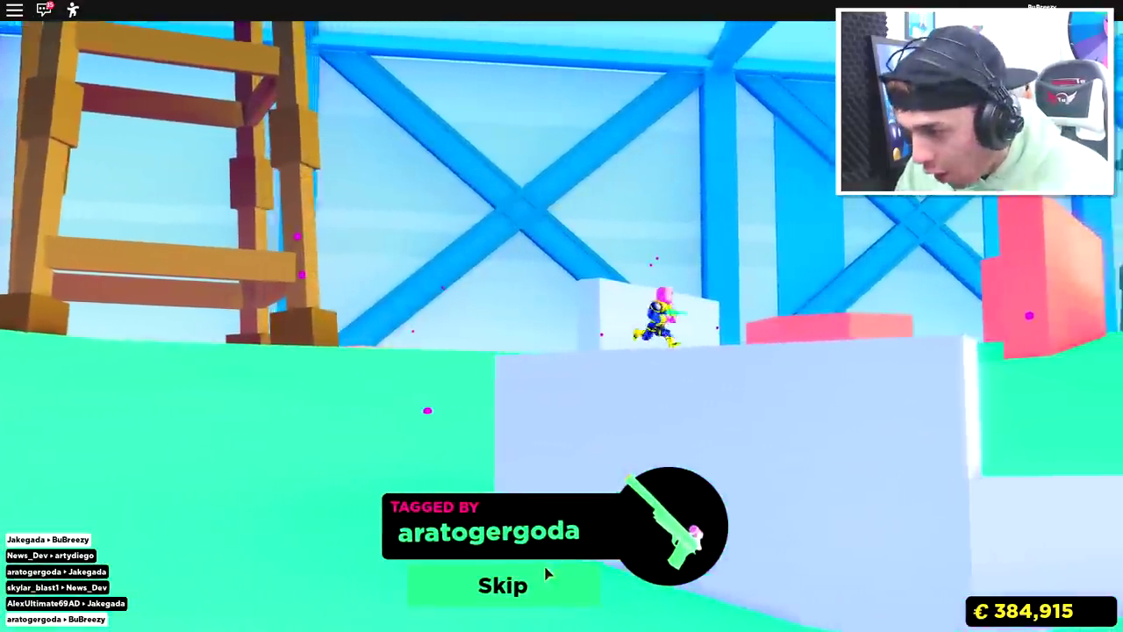
Respawn, place a sentry turret ahead, and skip the next tag replay
{"action": "left_click", "coordinate": [501, 584]}
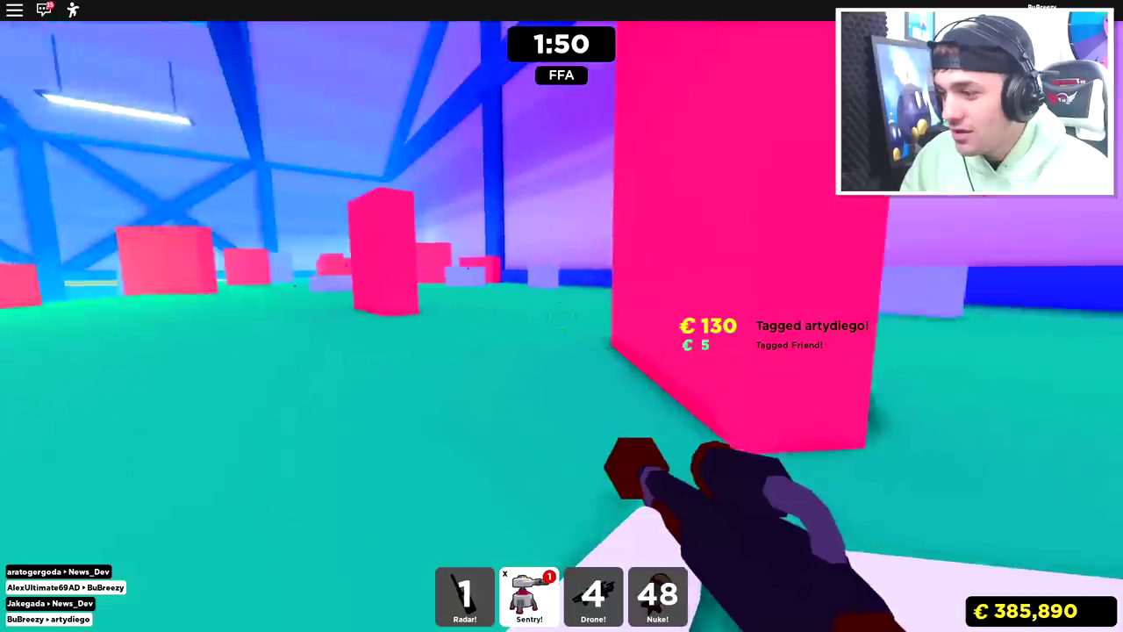
{"action": "key", "text": "2"}
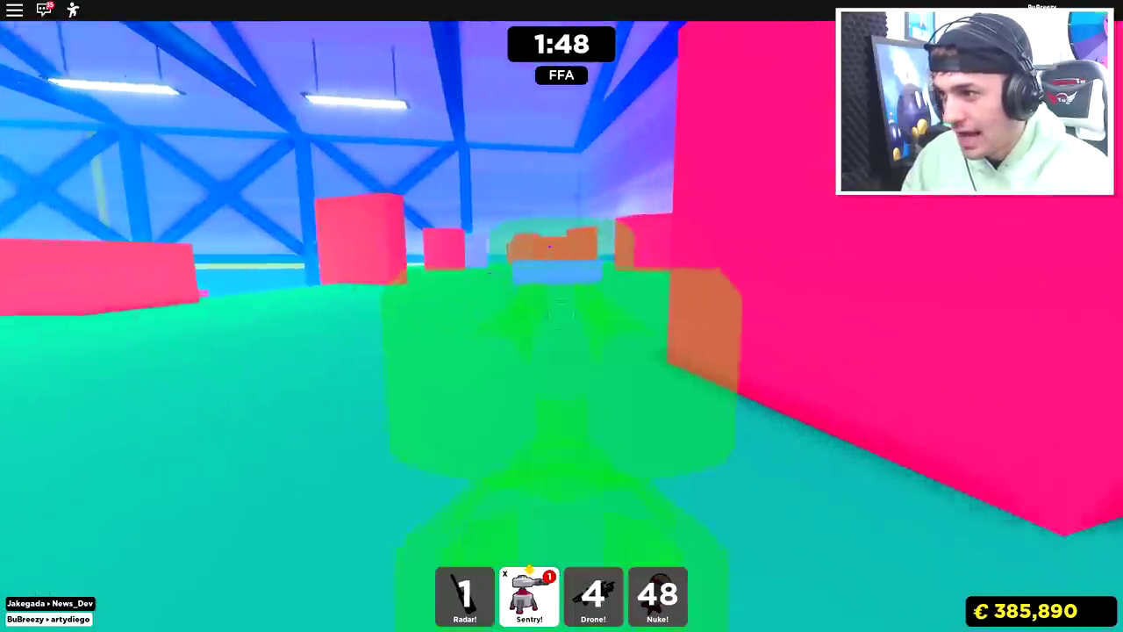
{"action": "left_click", "coordinate": [561, 315]}
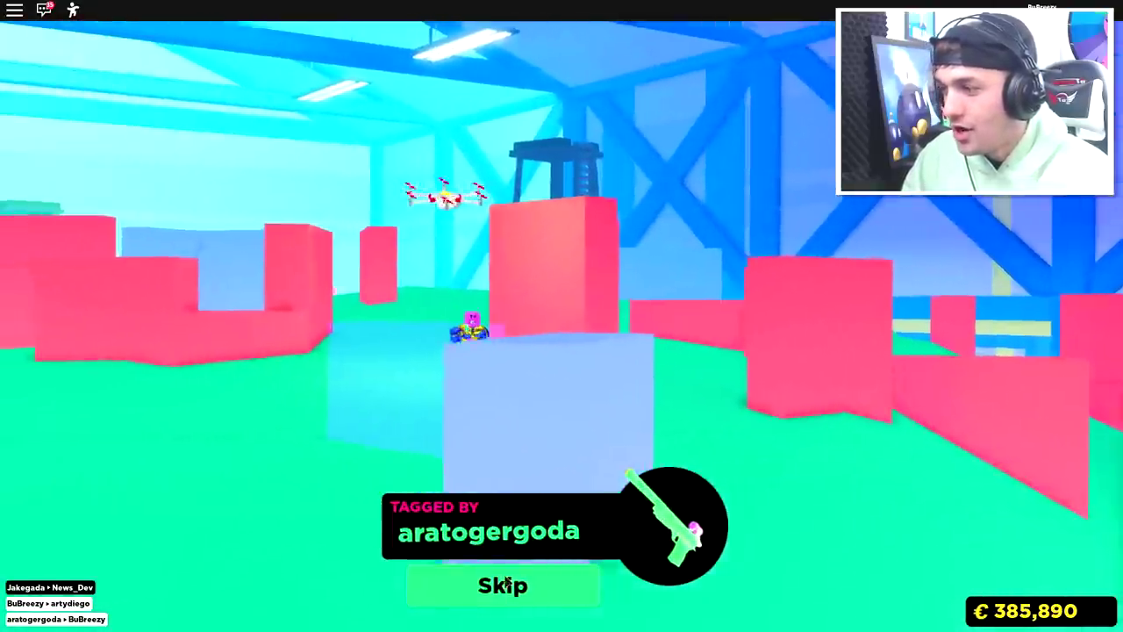
{"action": "left_click", "coordinate": [502, 585]}
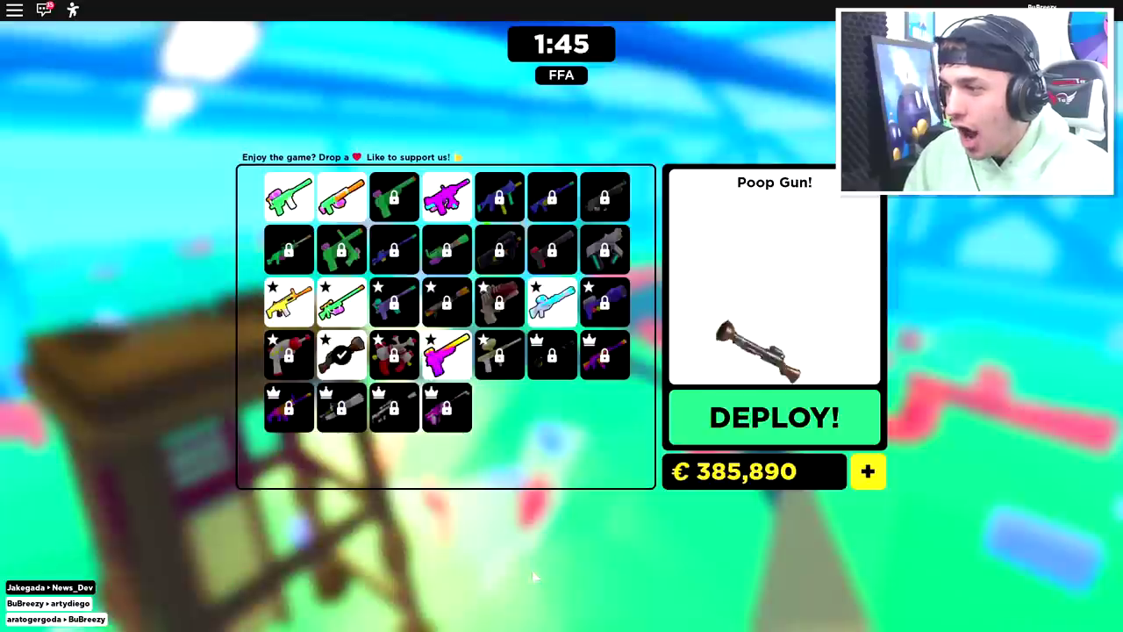
{"action": "left_click", "coordinate": [716, 414]}
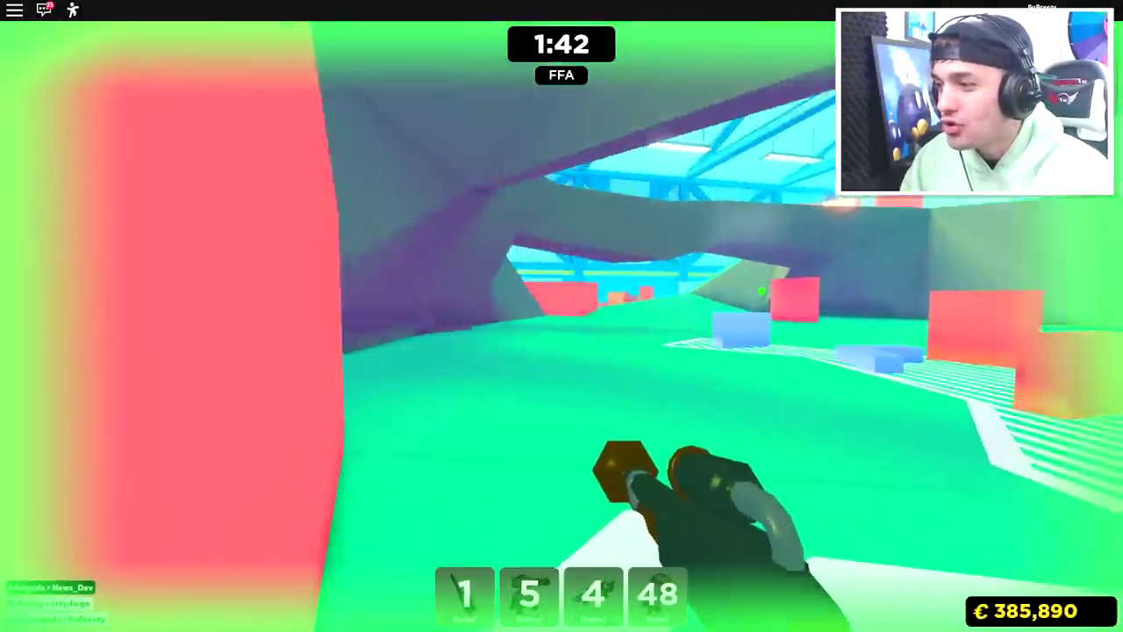
{"action": "key", "text": "Tab"}
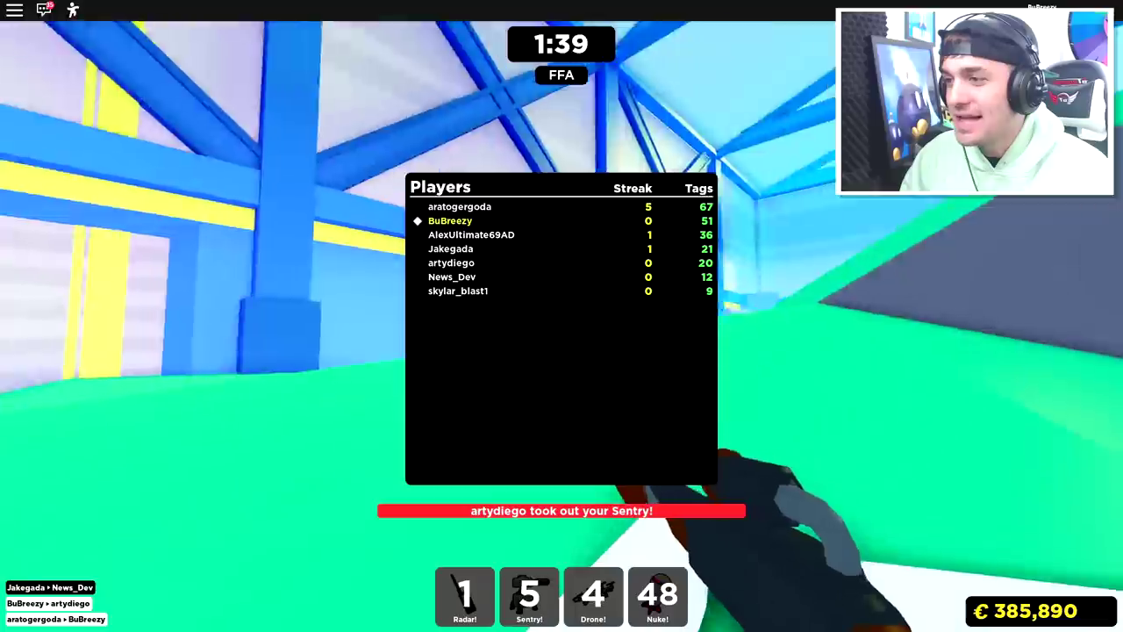
{"action": "key", "text": "Tab"}
{"action": "key", "text": "w"}
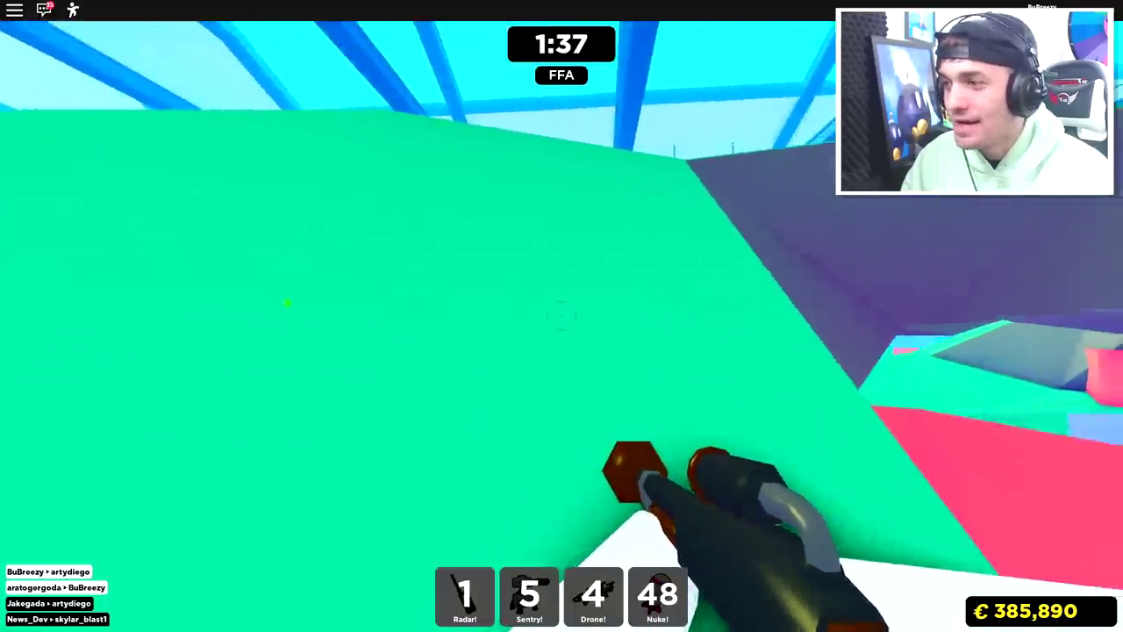
{"action": "key", "text": "w"}
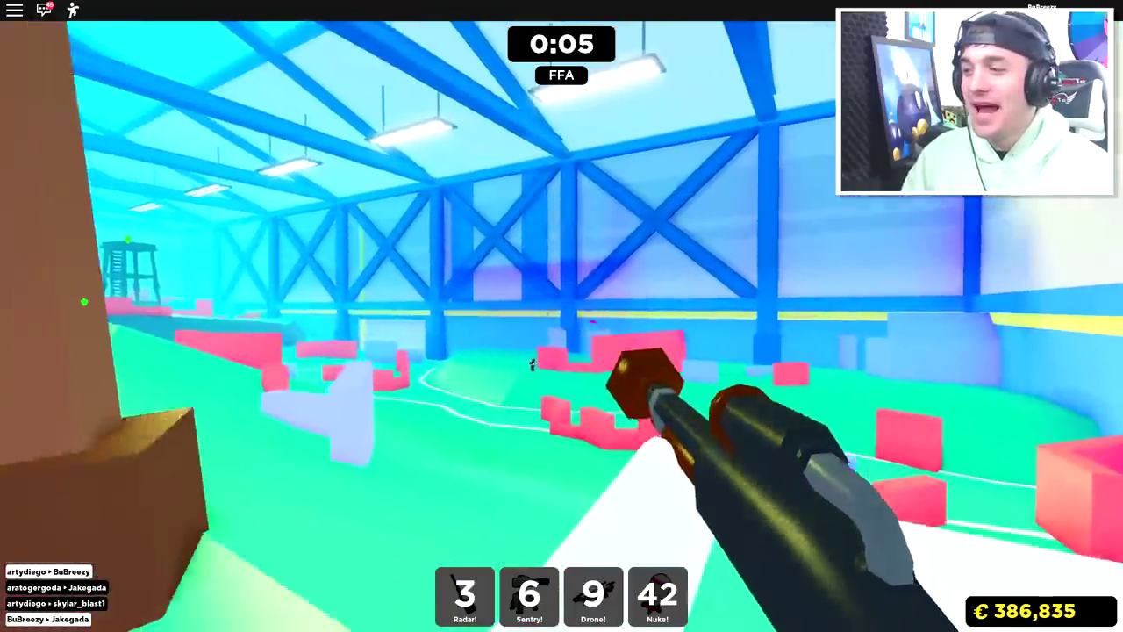
{"action": "key", "text": "w"}
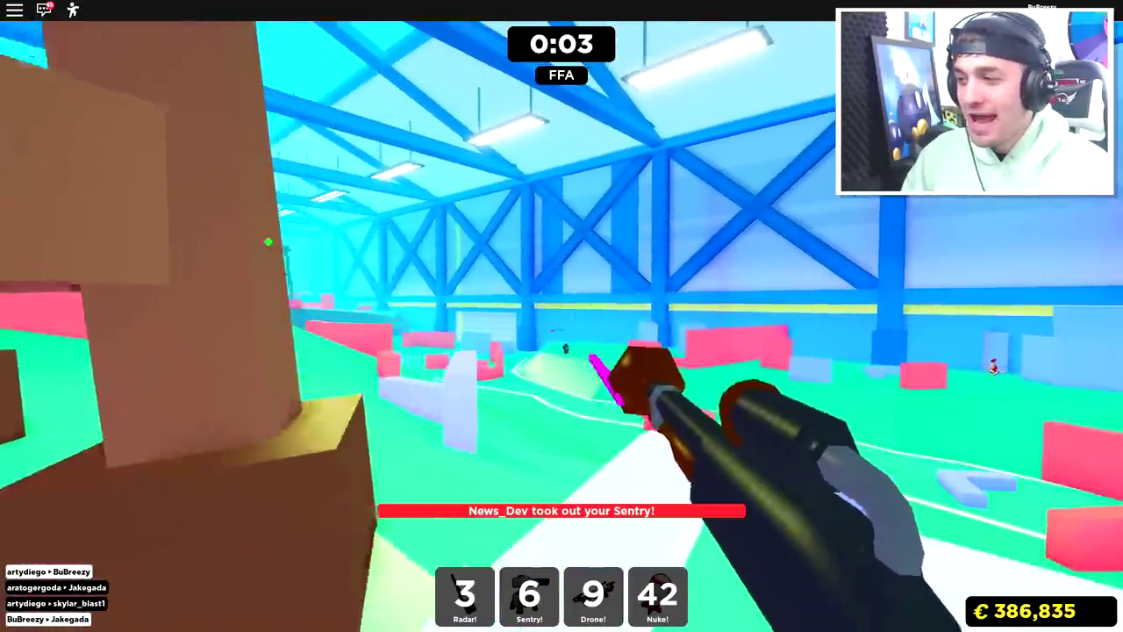
{"action": "left_click", "coordinate": [561, 324]}
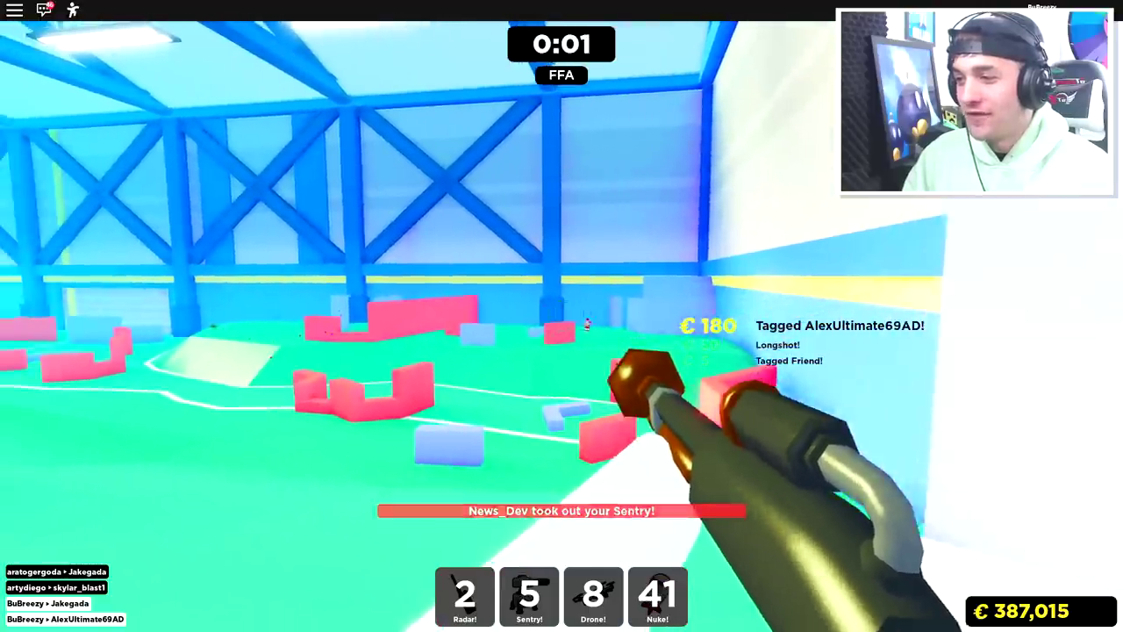
{"action": "left_click", "coordinate": [561, 324]}
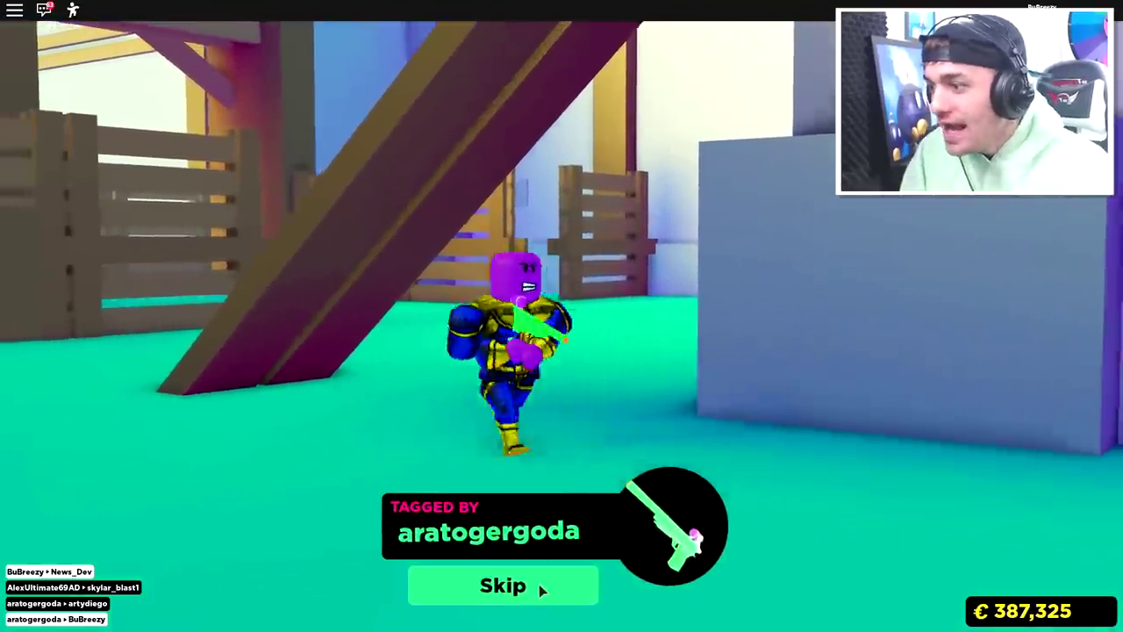
Skip aratogergoda's tag replay to reach the weapon loadout
{"action": "left_click", "coordinate": [535, 589]}
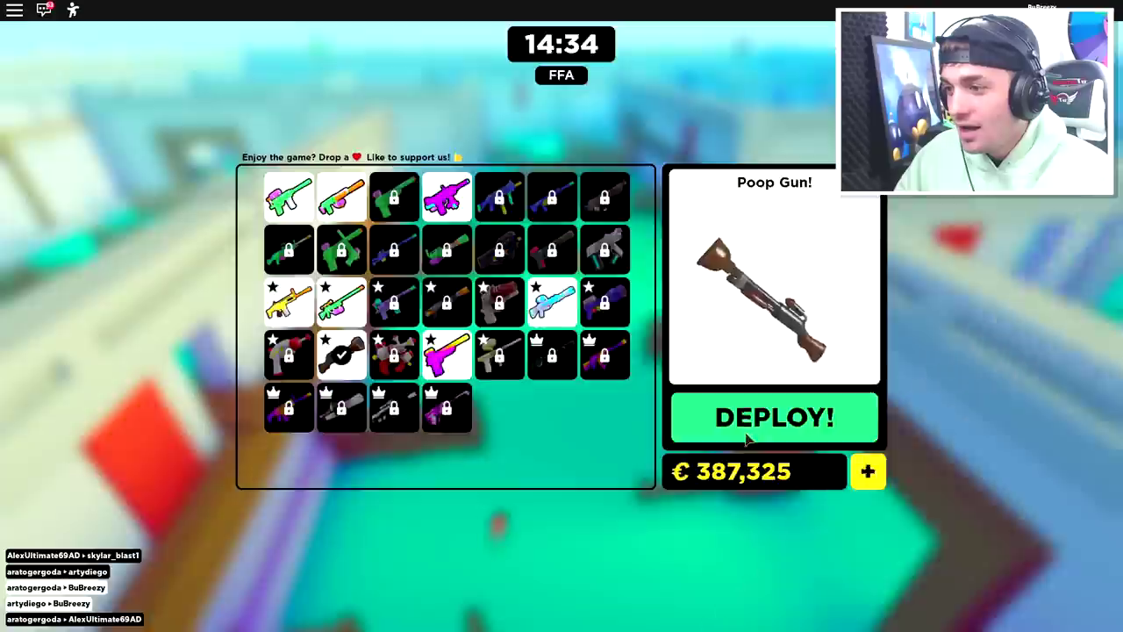
{"action": "left_click", "coordinate": [772, 419]}
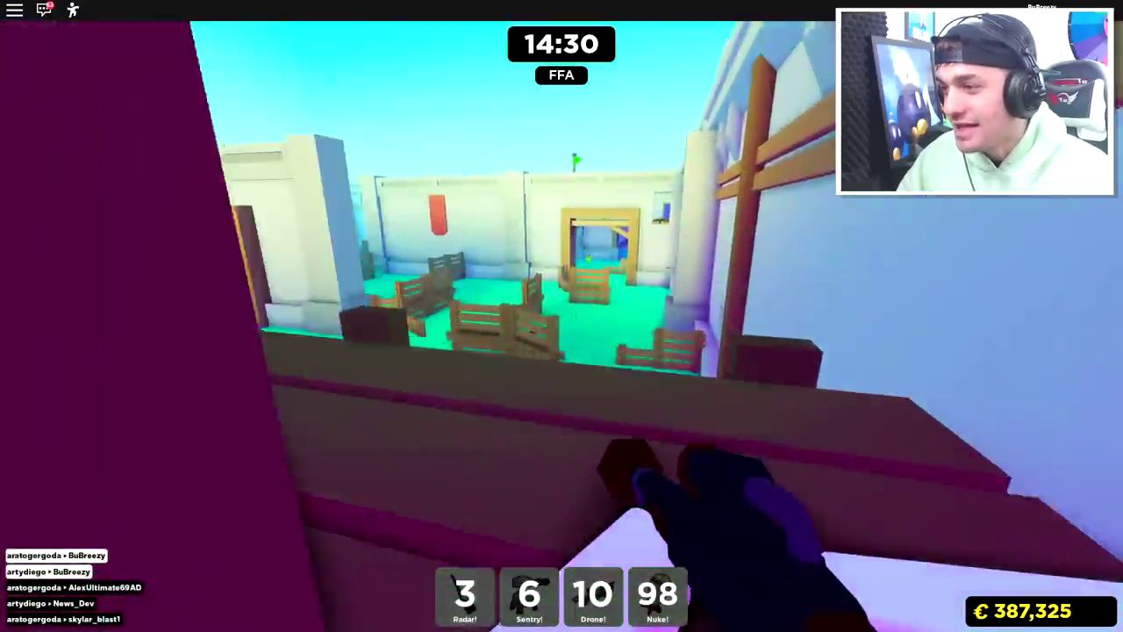
{"action": "left_click", "coordinate": [561, 327]}
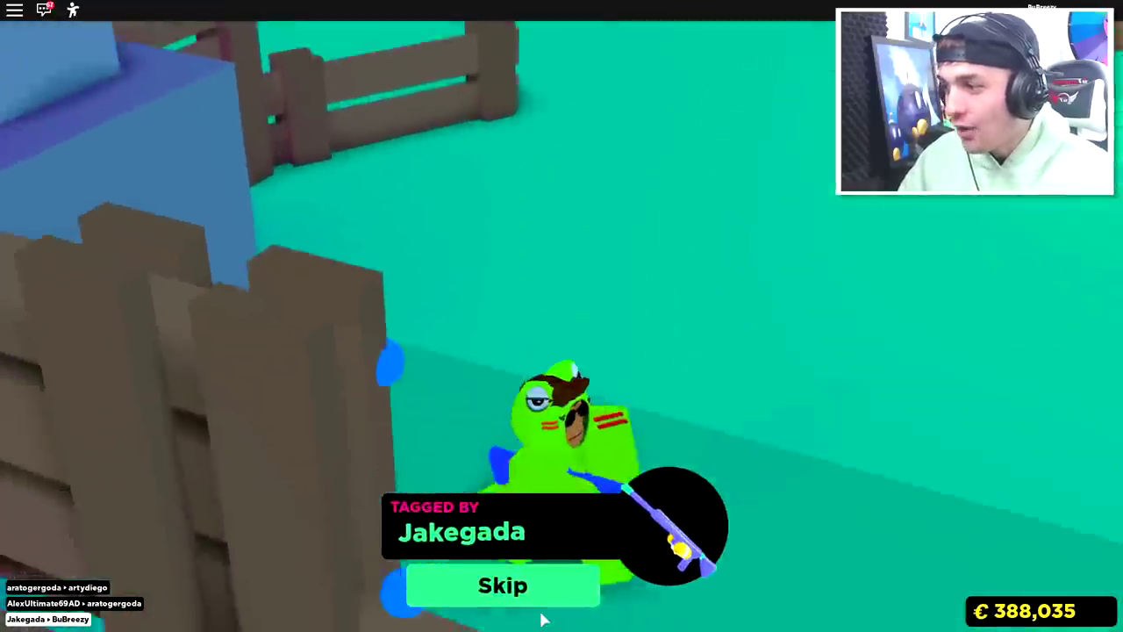
{"action": "left_click", "coordinate": [496, 594]}
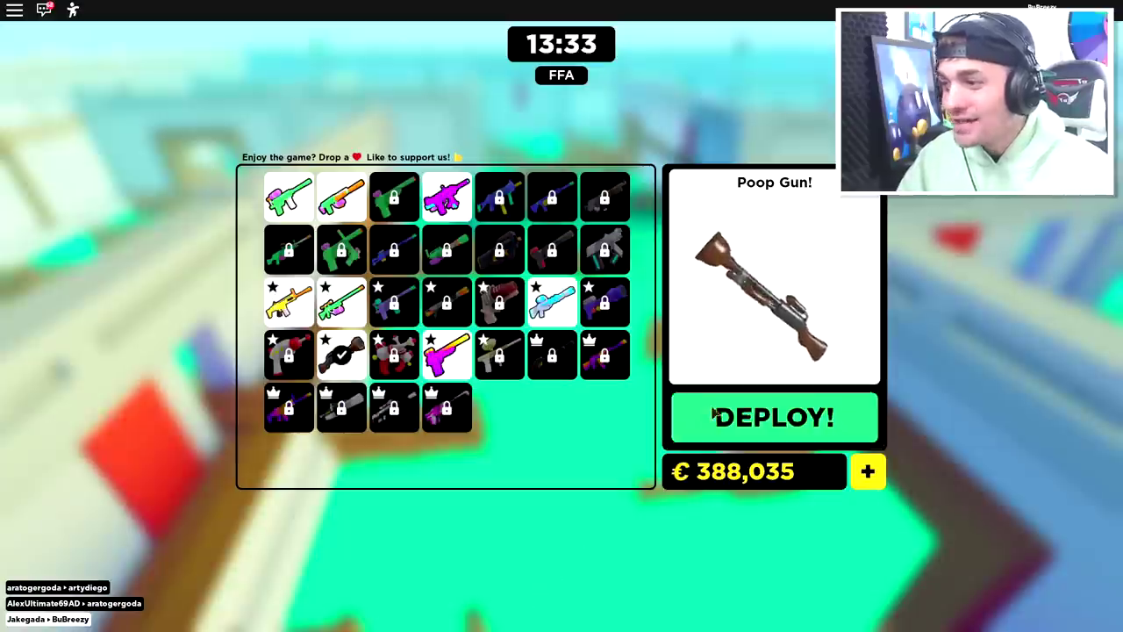
{"action": "left_click", "coordinate": [784, 424]}
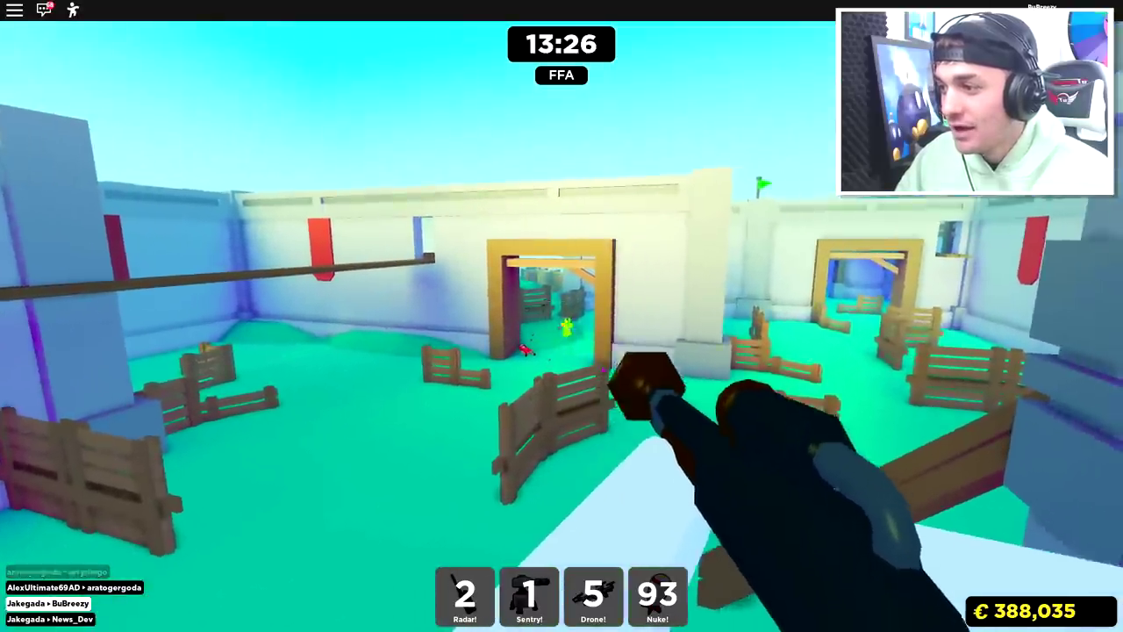
{"action": "left_click", "coordinate": [561, 342]}
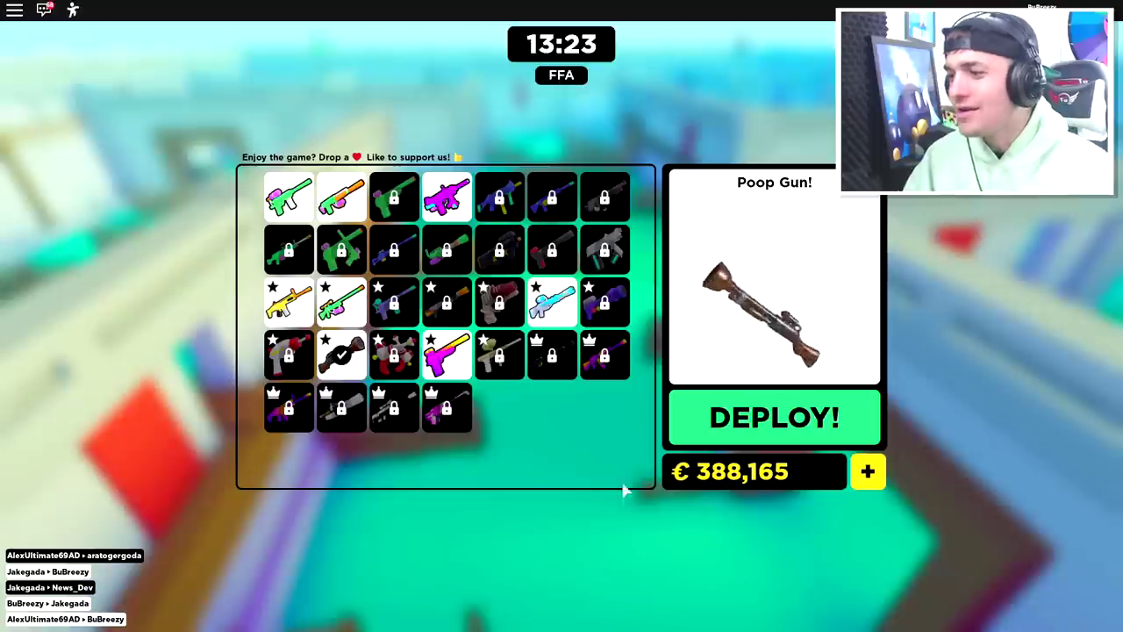
{"action": "left_click", "coordinate": [774, 418]}
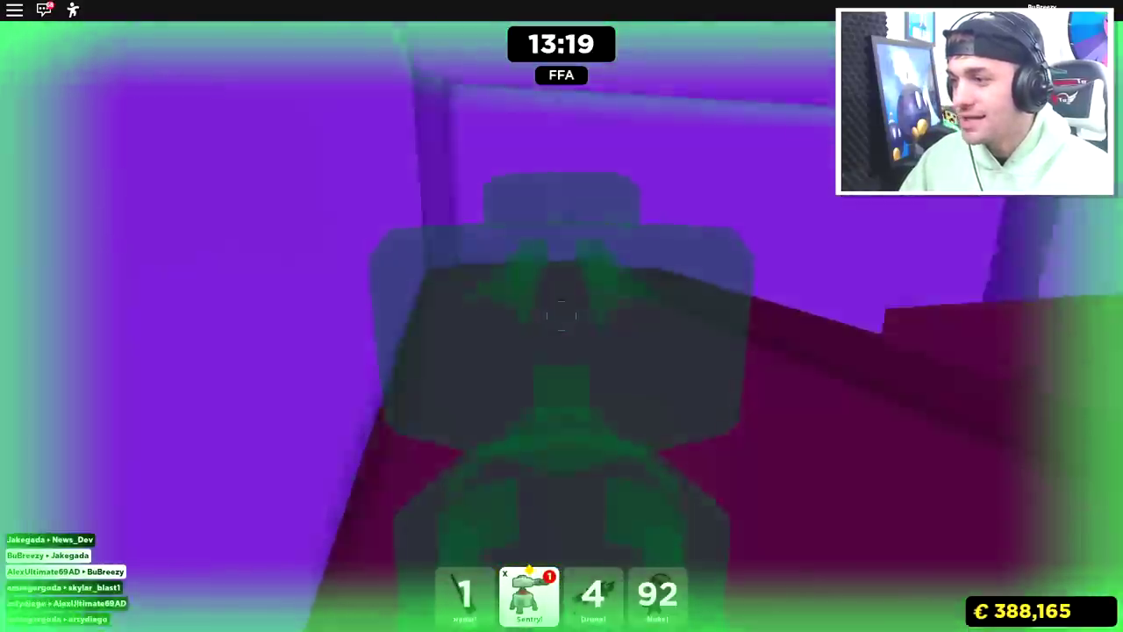
{"action": "left_click", "coordinate": [561, 316]}
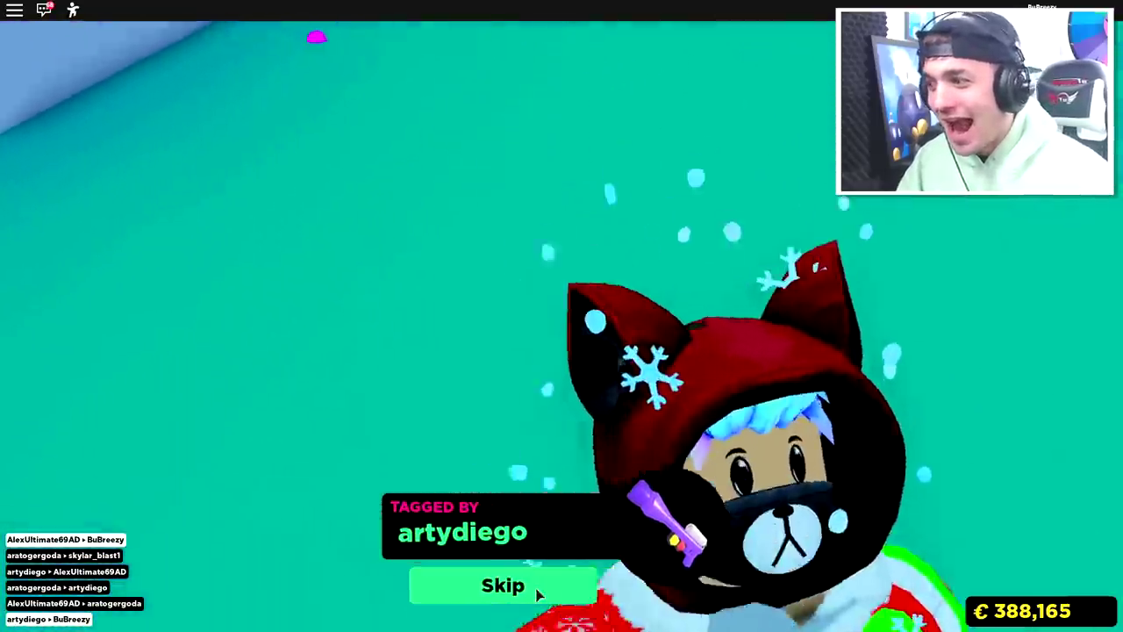
After artydiego and skylar_blast1 tag you out, redeploy into the FFA round and move off
{"action": "left_click", "coordinate": [527, 586]}
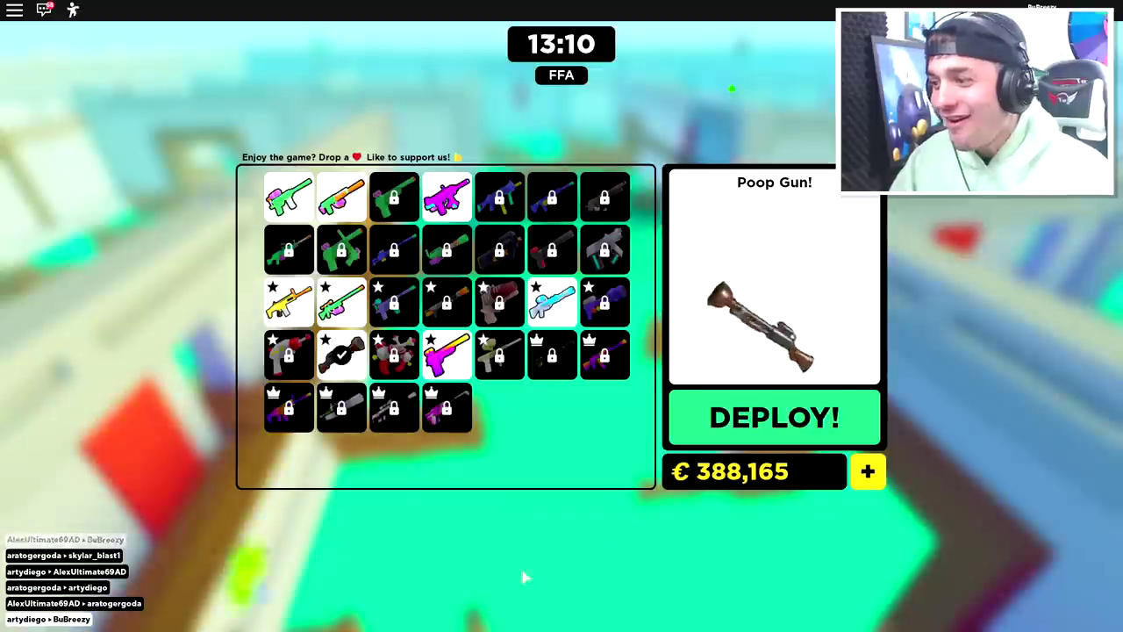
{"action": "left_click", "coordinate": [774, 419]}
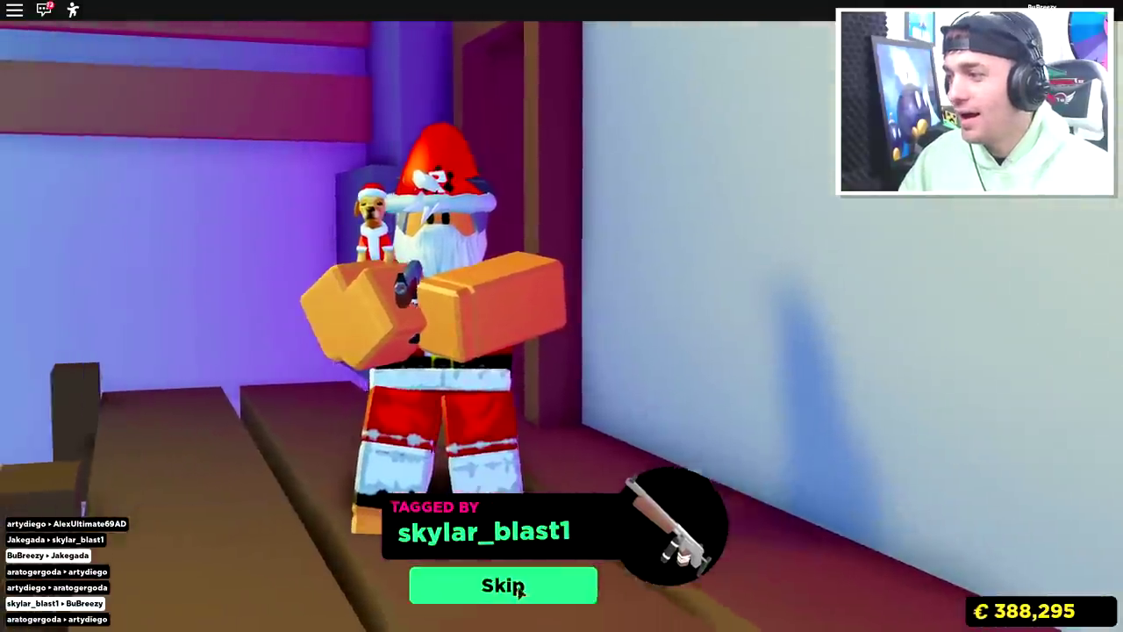
{"action": "left_click", "coordinate": [501, 586]}
{"action": "left_click", "coordinate": [733, 432]}
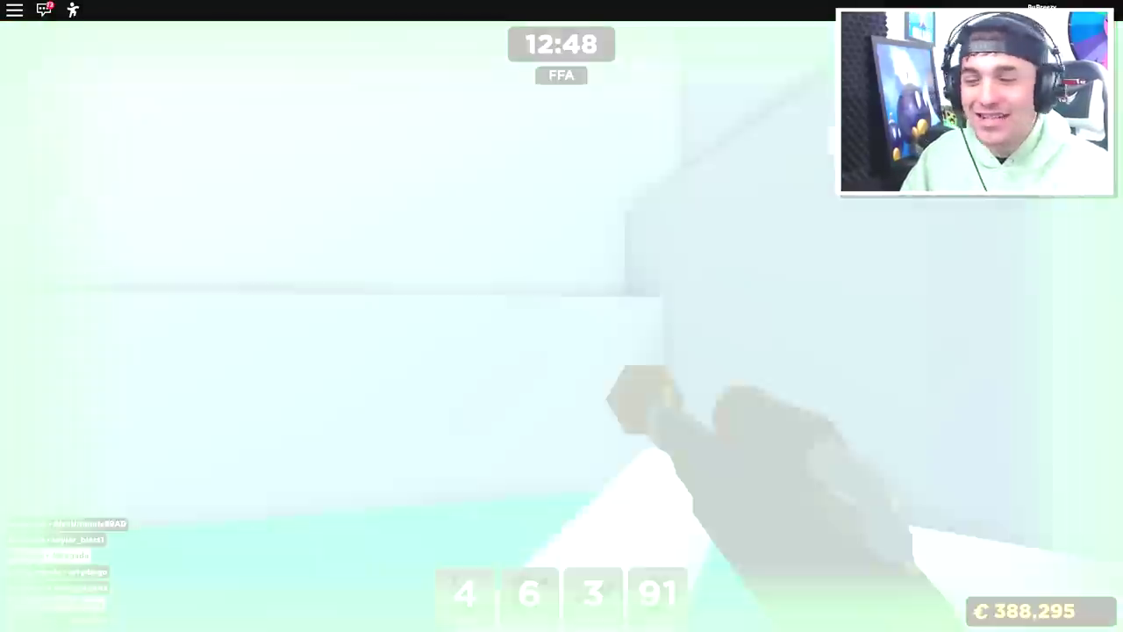
{"action": "key", "text": "w"}
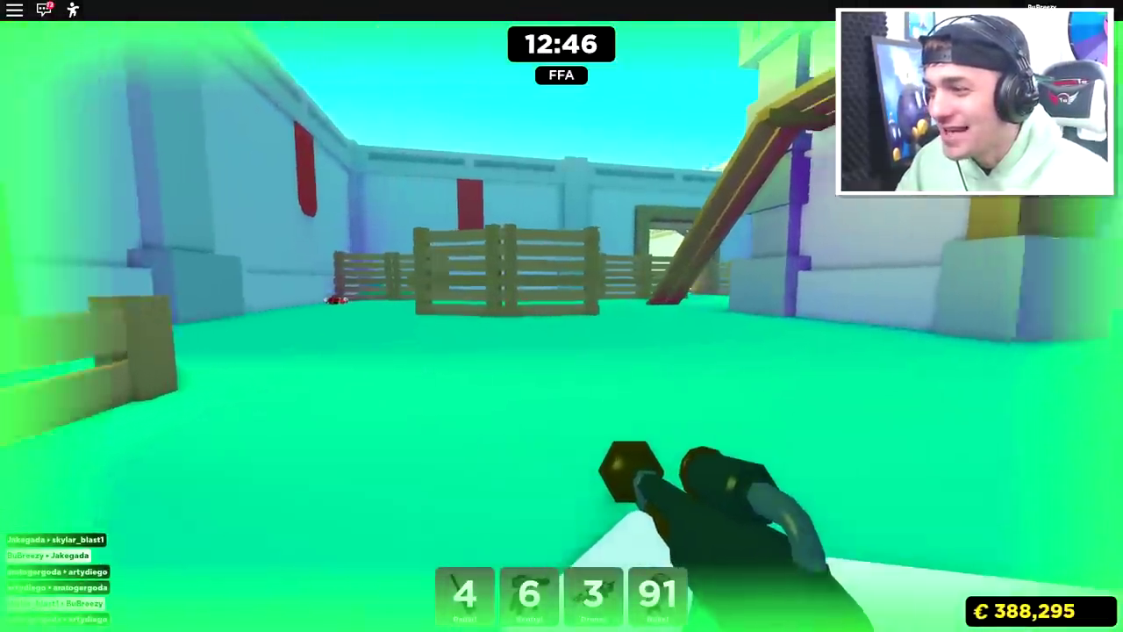
Advance along the raised walkway and tag News_Dev
{"action": "key", "text": "w"}
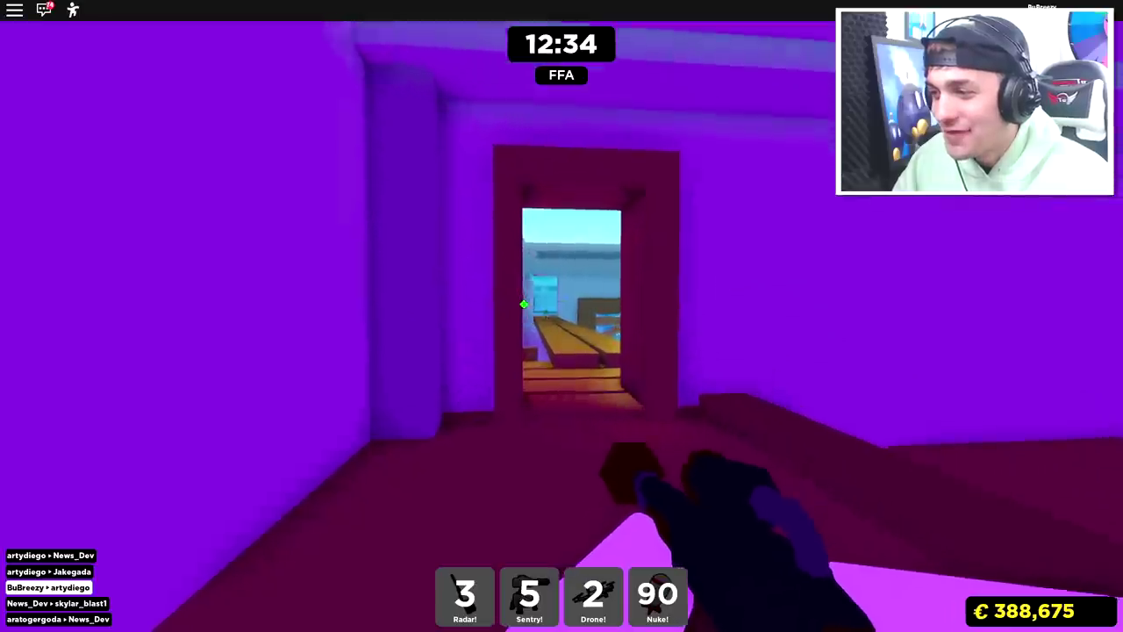
{"action": "key", "text": "w"}
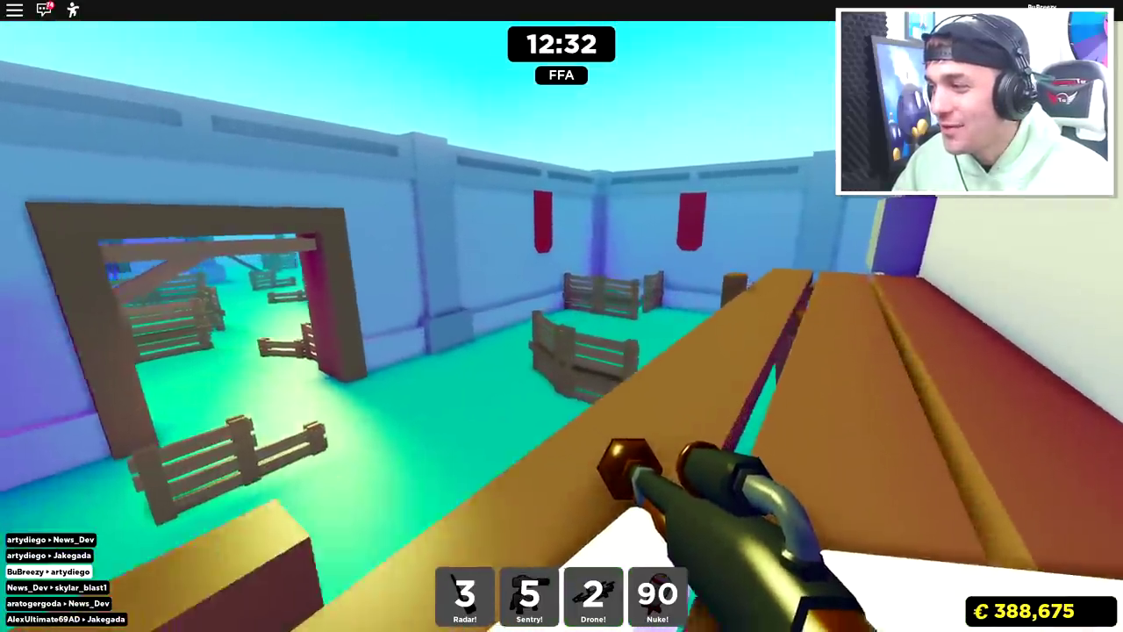
{"action": "key", "text": "w"}
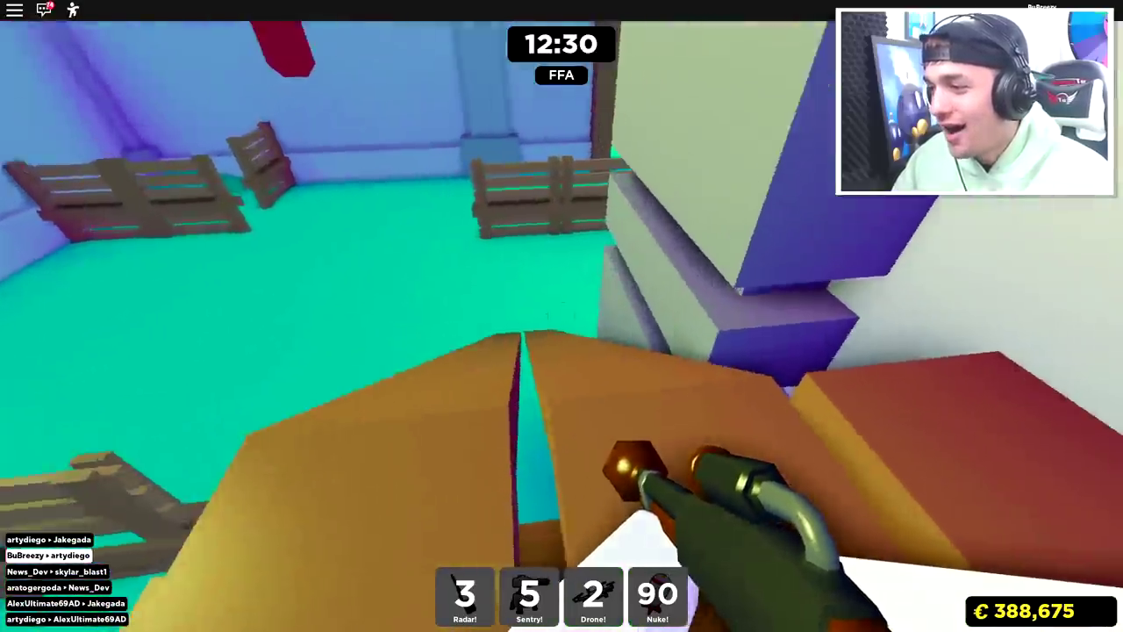
{"action": "key", "text": "w"}
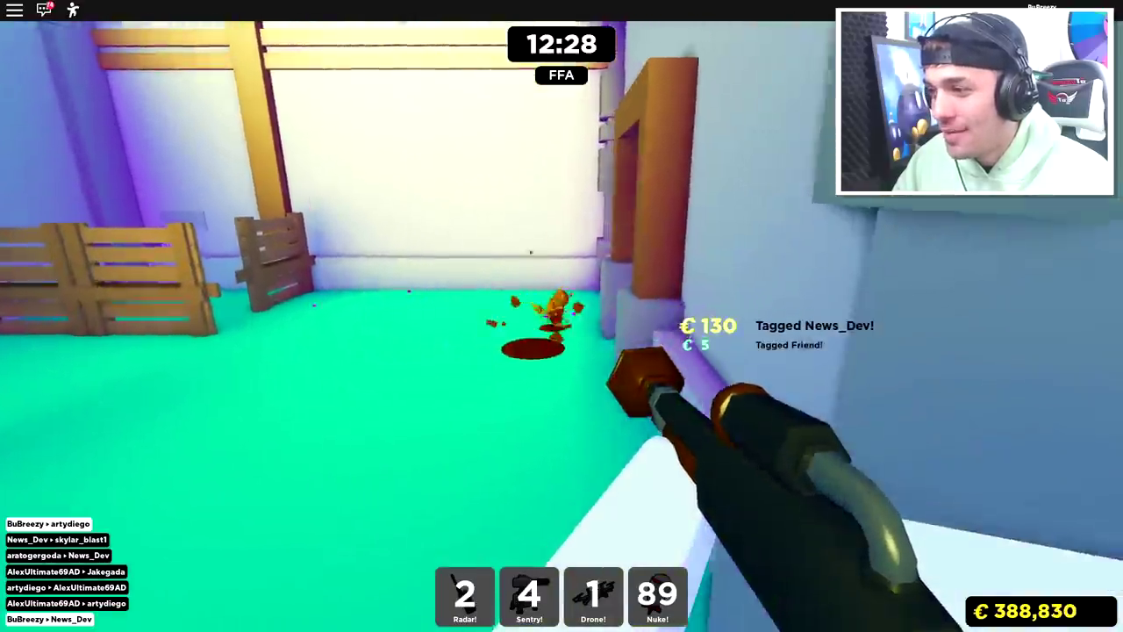
{"action": "key", "text": "w"}
Check the player standings, then cross the purple room toward an enemy on the ledge
{"action": "key", "text": "Tab"}
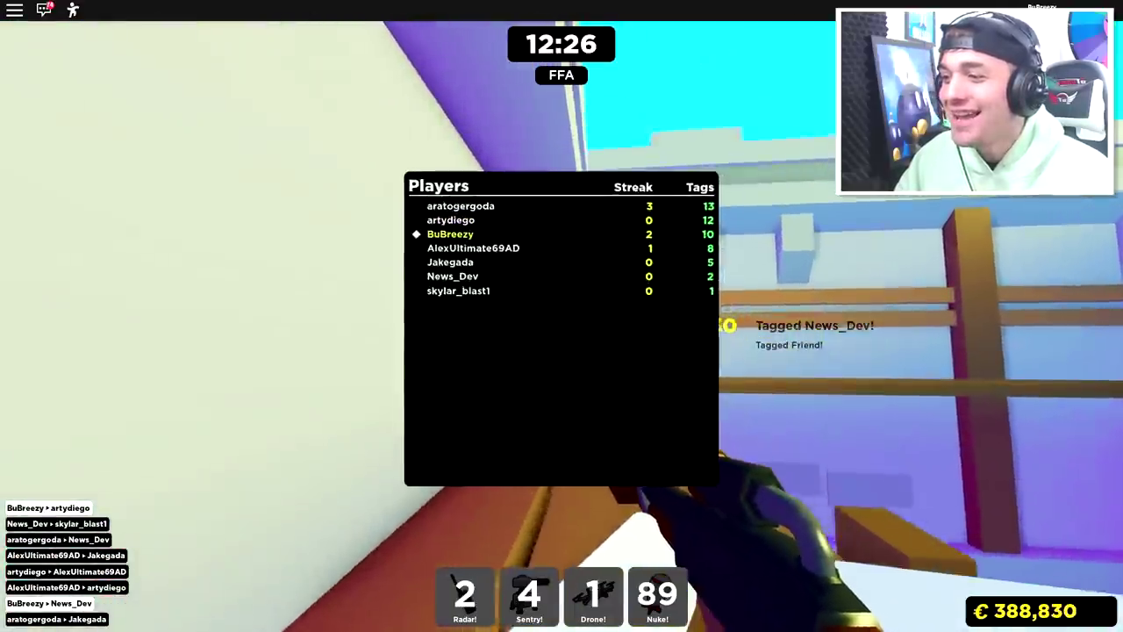
{"action": "key", "text": "Tab"}
{"action": "key", "text": "w"}
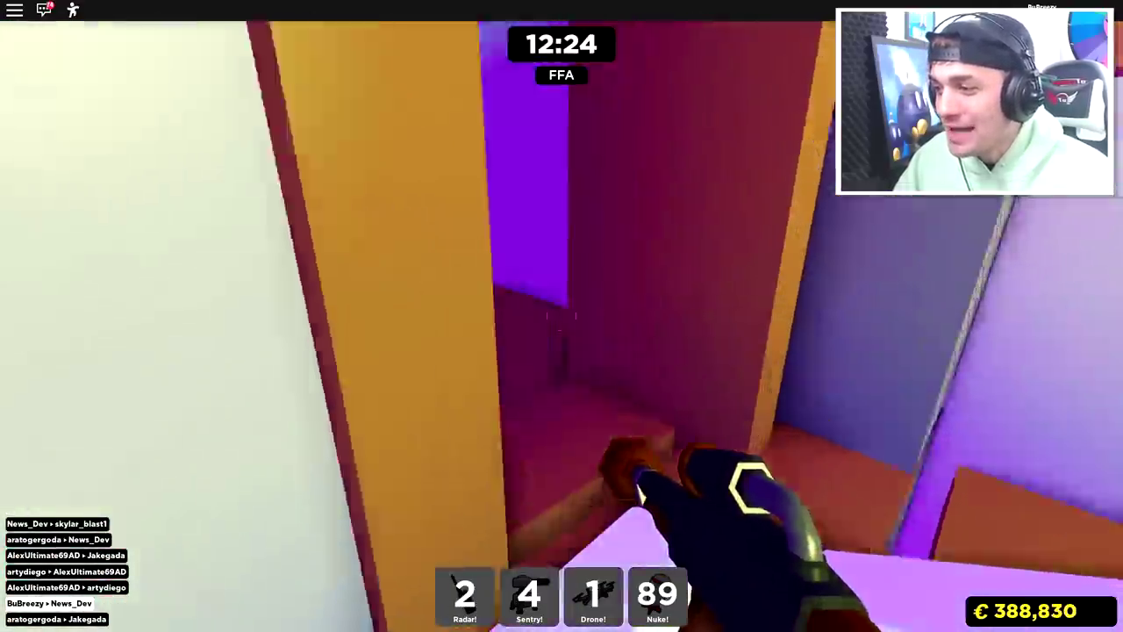
{"action": "key", "text": "w"}
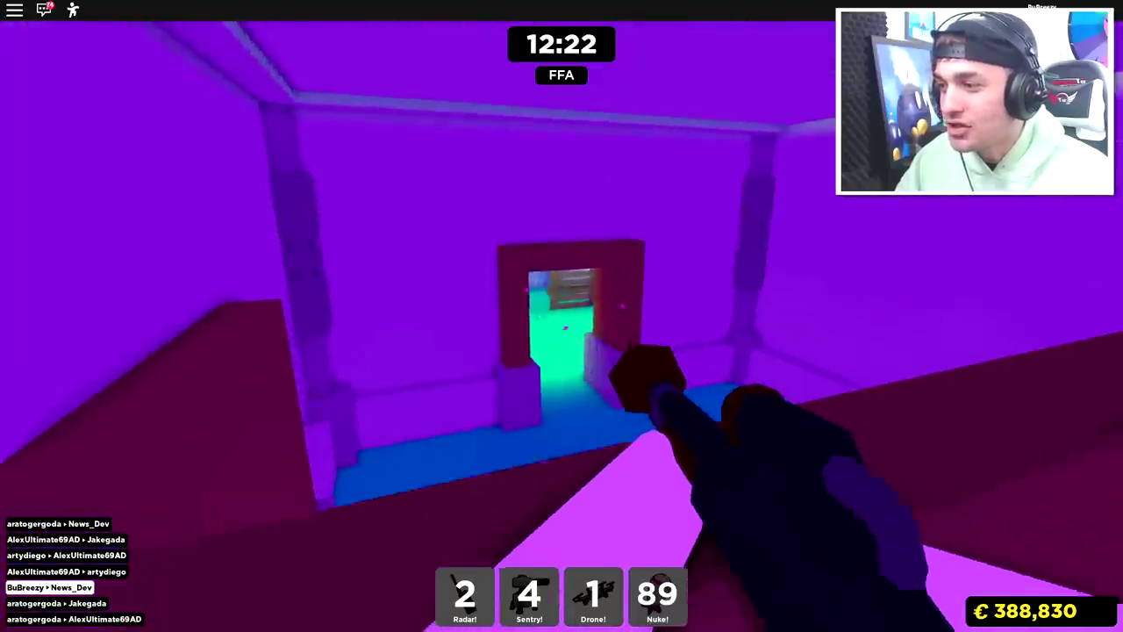
{"action": "key", "text": "w"}
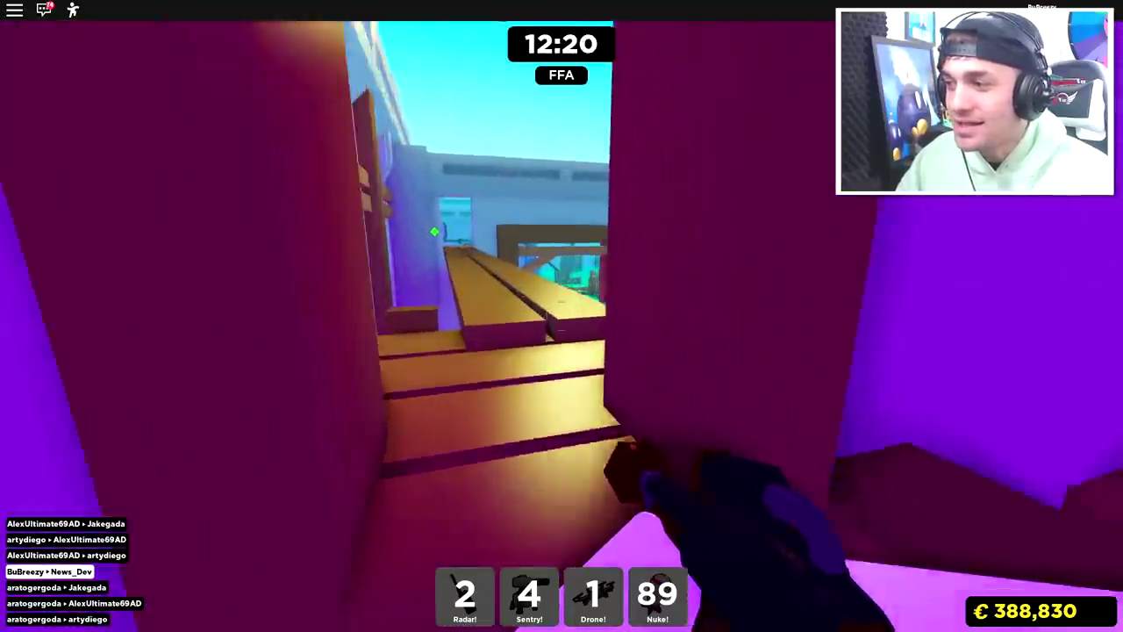
{"action": "key", "text": "w"}
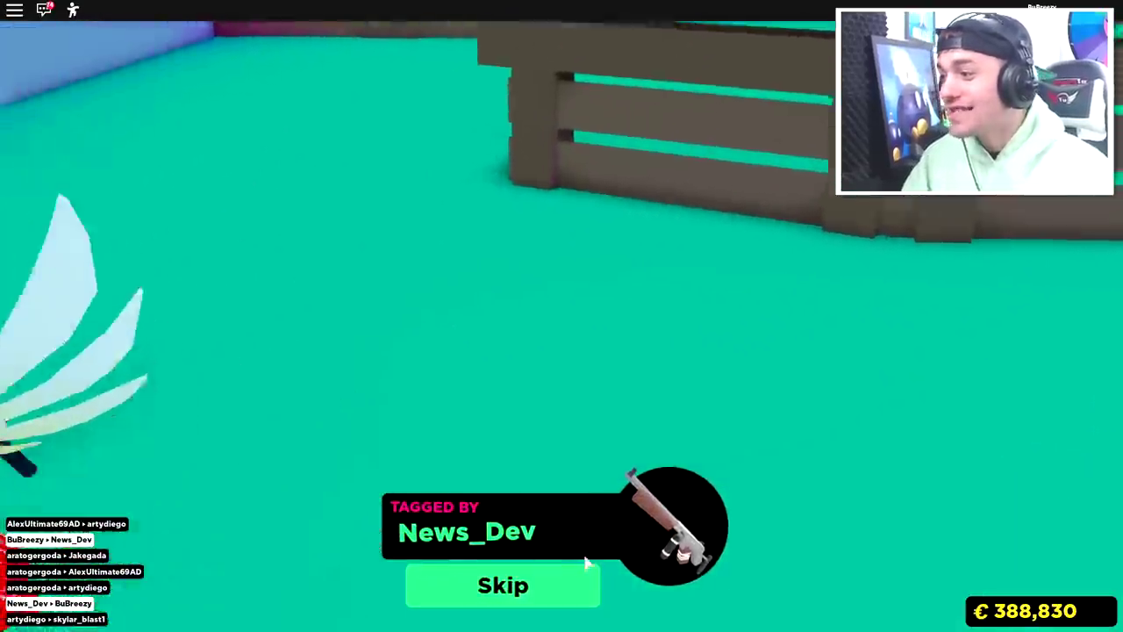
Redeploy into the round and move through the doorway onto the ledge
{"action": "left_click", "coordinate": [527, 585]}
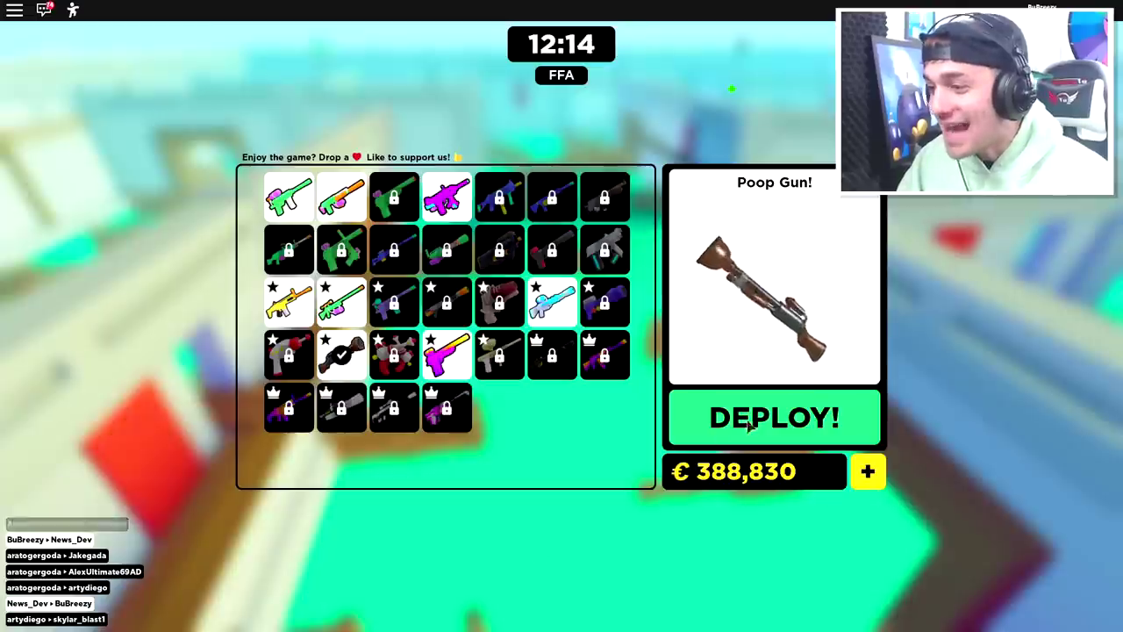
{"action": "left_click", "coordinate": [770, 416]}
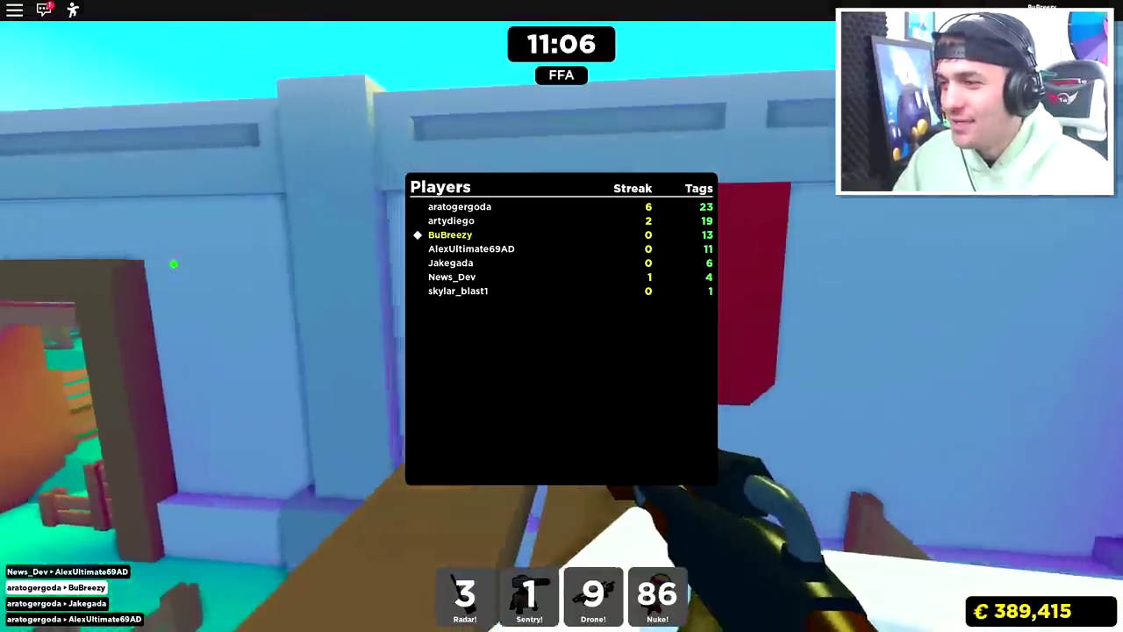
{"action": "key", "text": "Tab"}
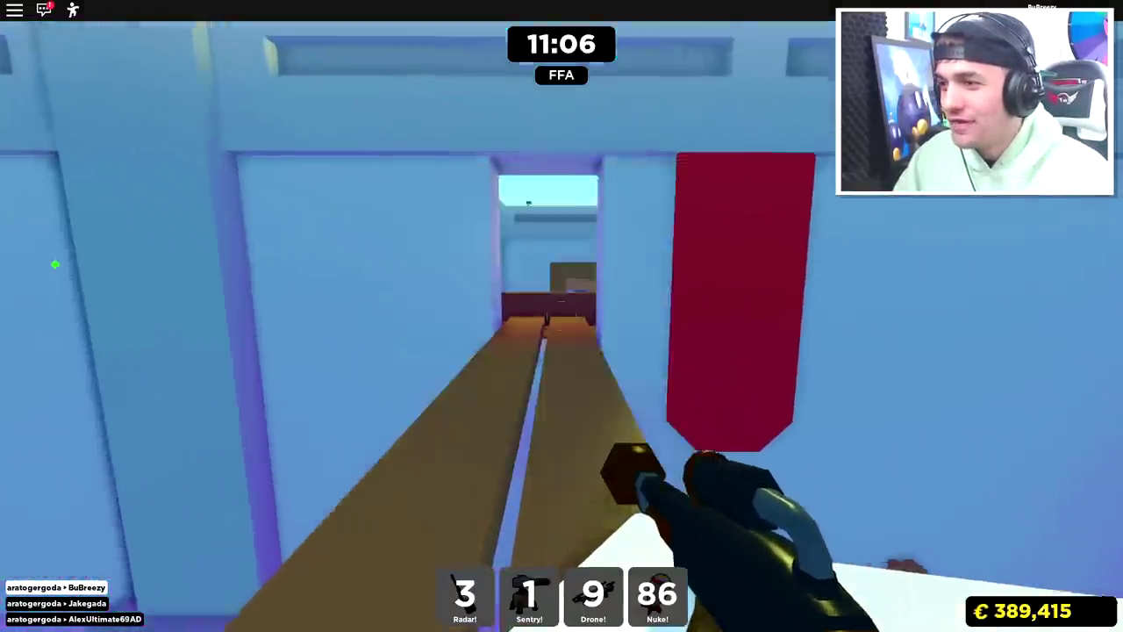
{"action": "key", "text": "w"}
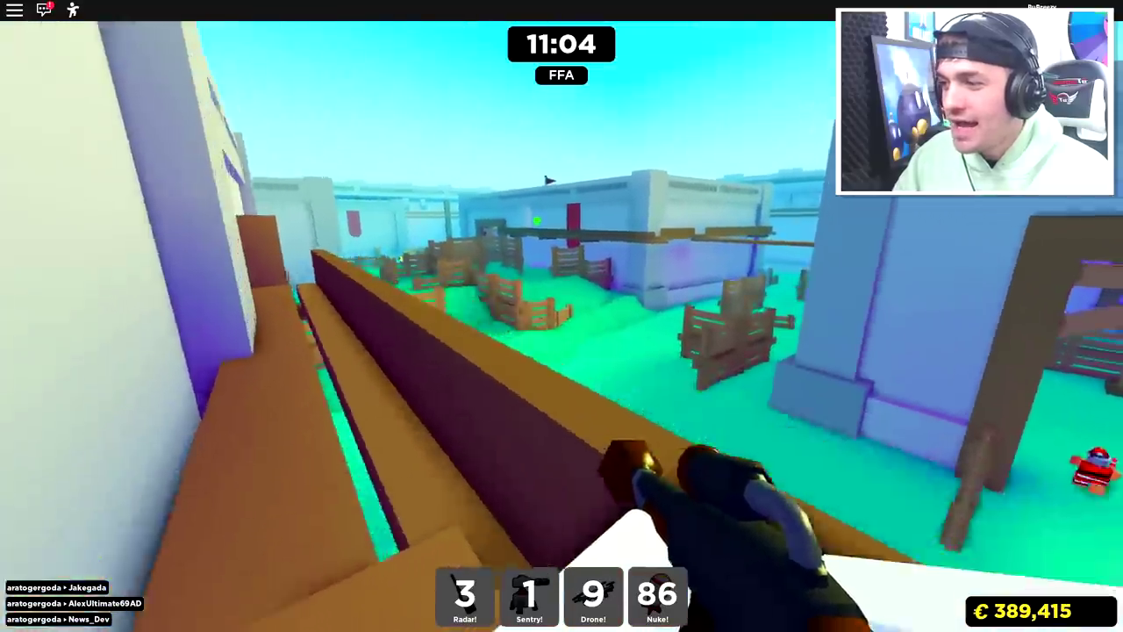
{"action": "key", "text": "w"}
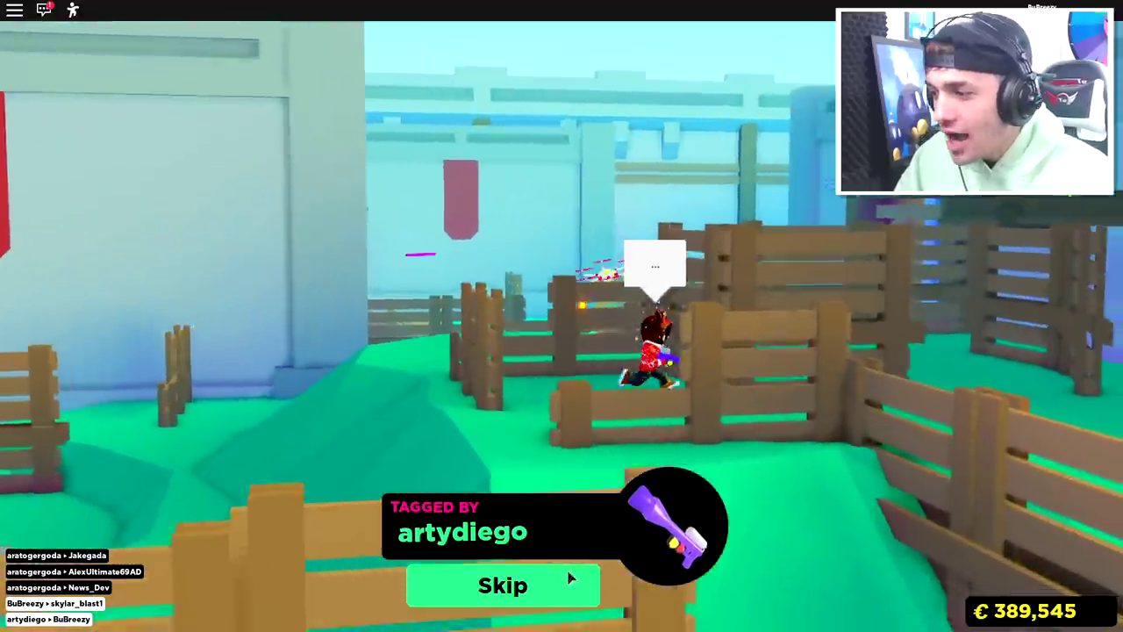
After another tag-out, respawn and place a sentry in the purple room
{"action": "left_click", "coordinate": [502, 586]}
{"action": "left_click", "coordinate": [772, 418]}
{"action": "key", "text": "w"}
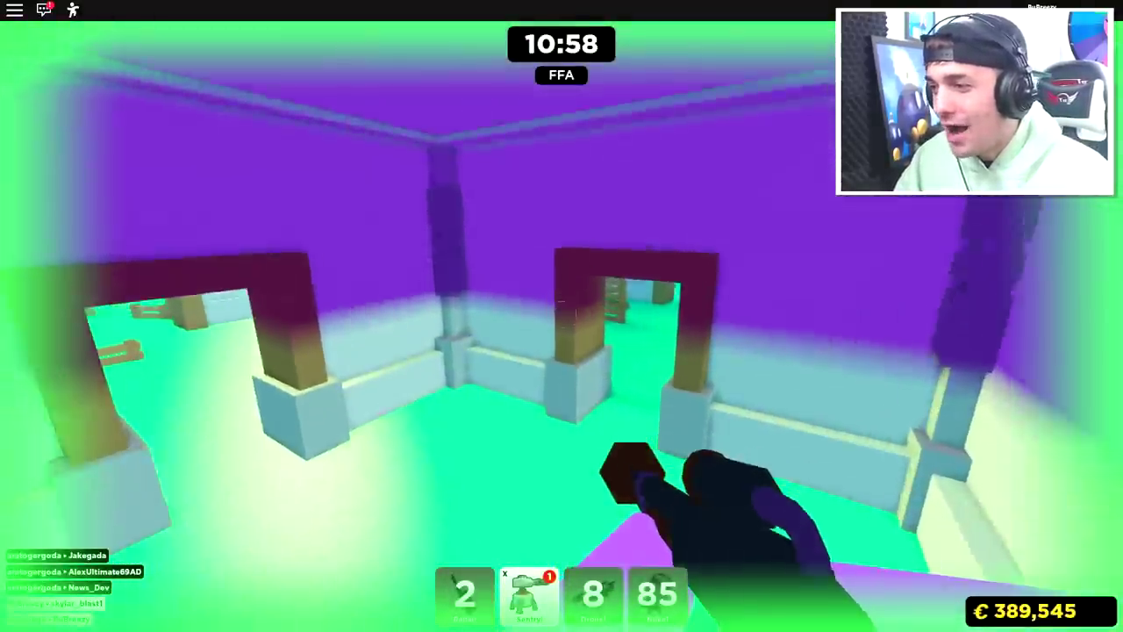
{"action": "key", "text": "2"}
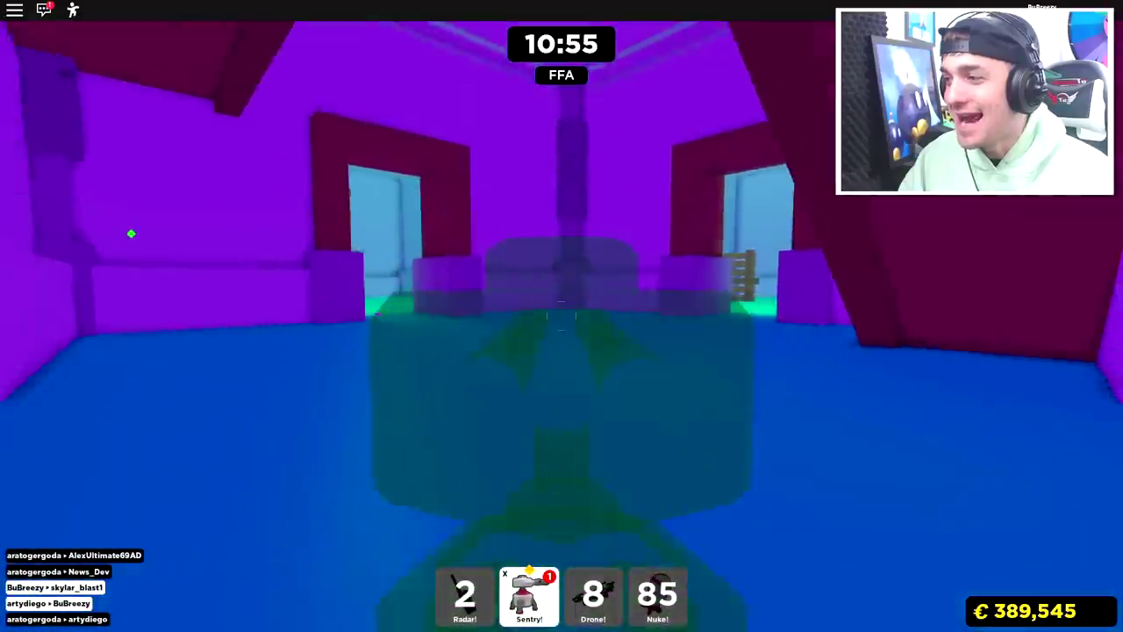
{"action": "left_click", "coordinate": [561, 315]}
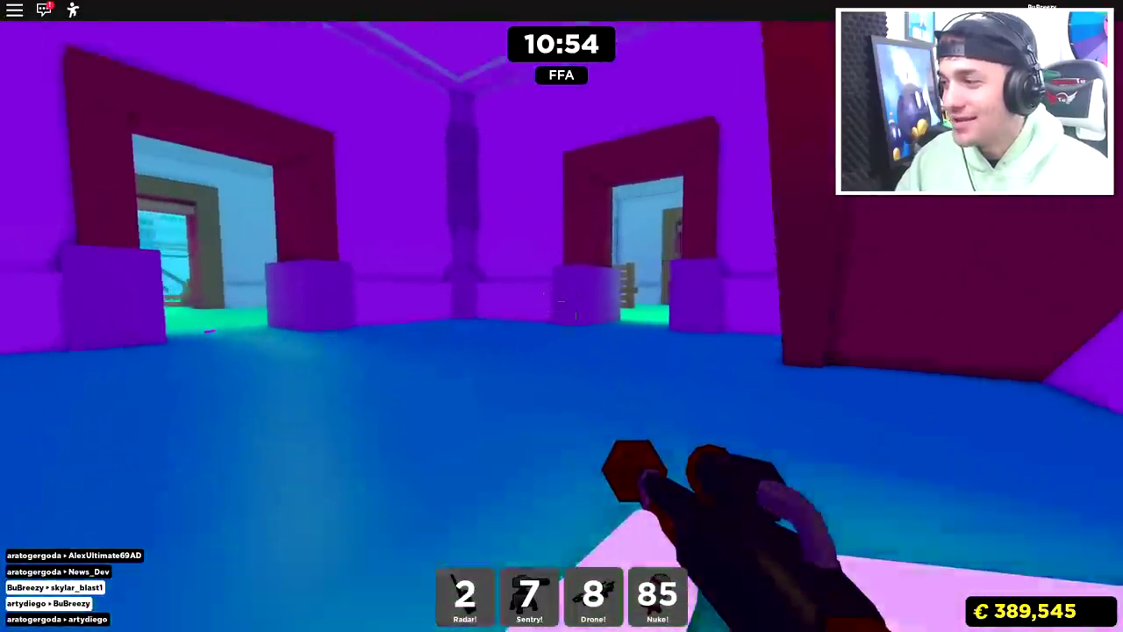
{"action": "key", "text": "w"}
{"action": "key", "text": "w"}
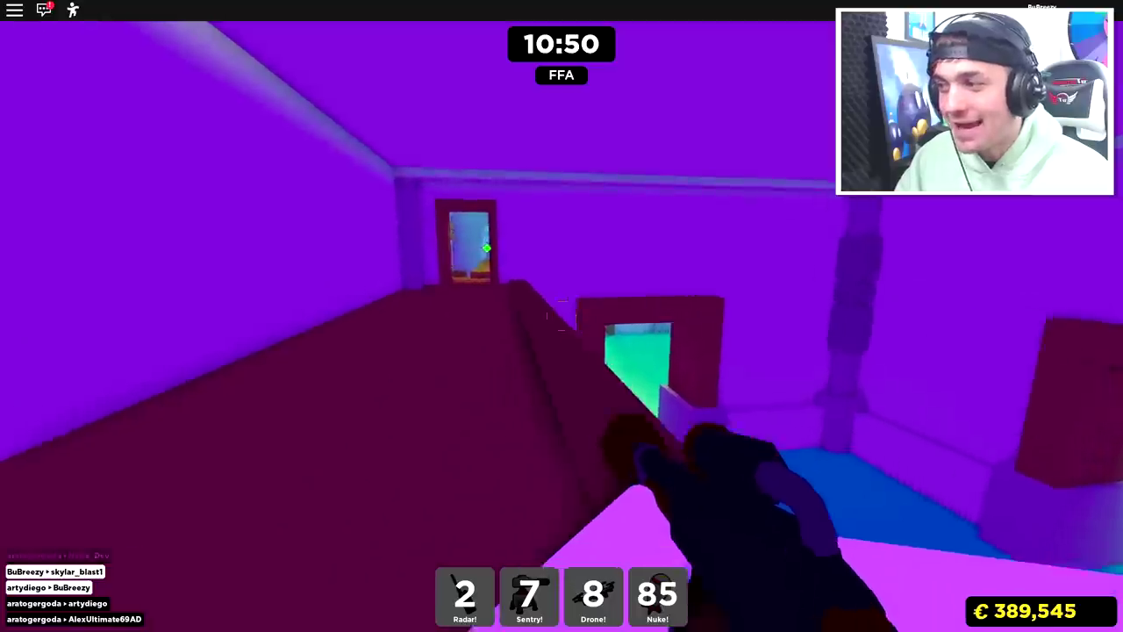
{"action": "key", "text": "w"}
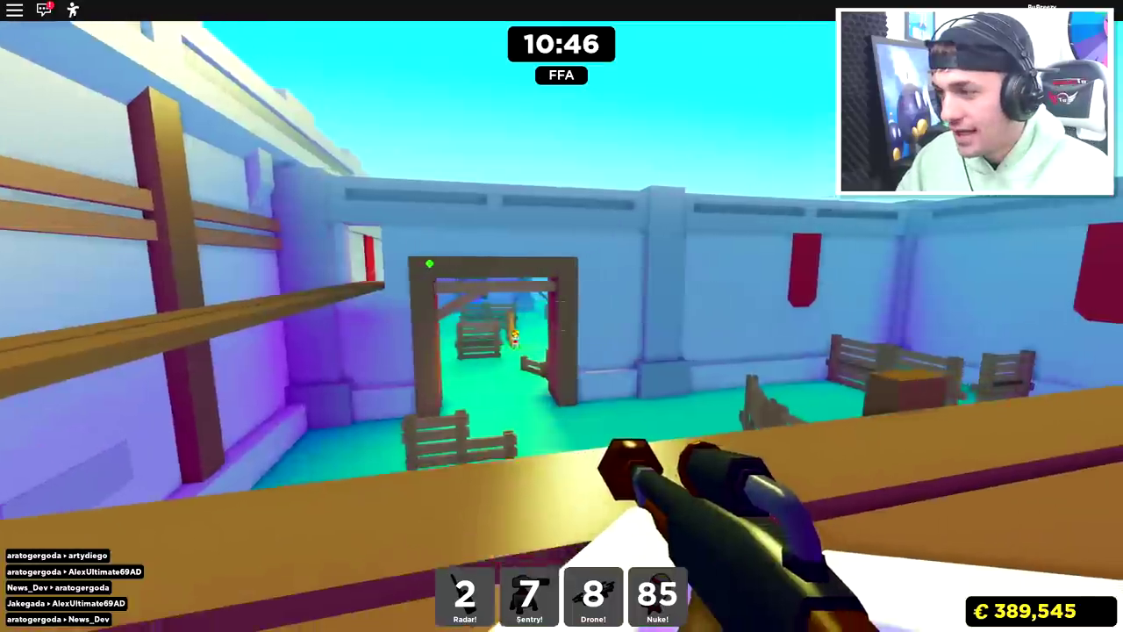
{"action": "key", "text": "w"}
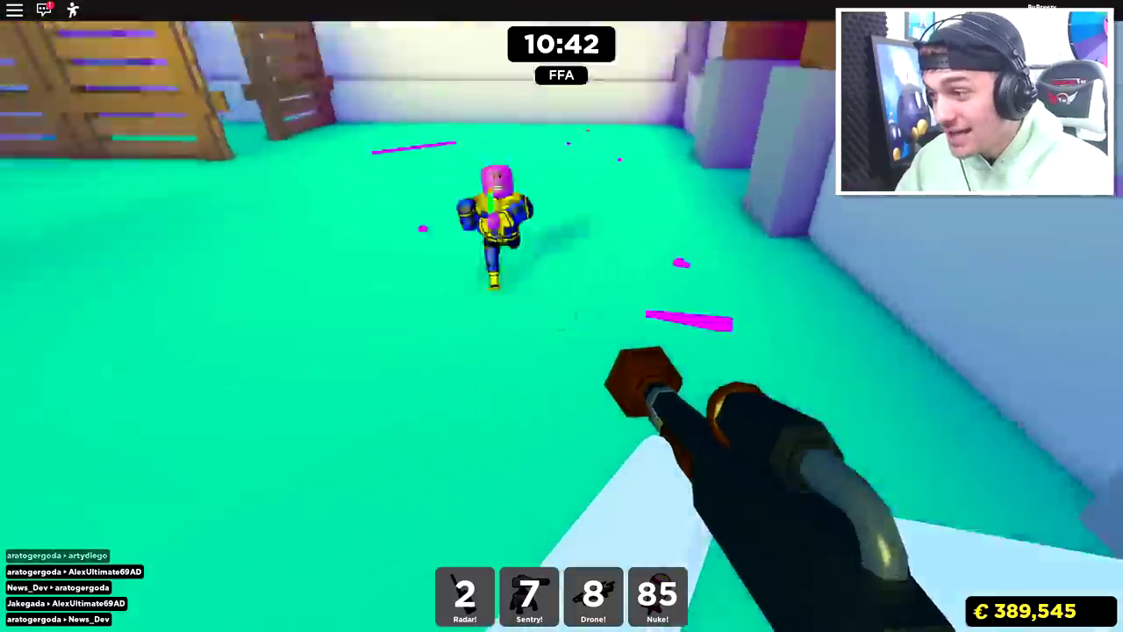
{"action": "left_click", "coordinate": [562, 315]}
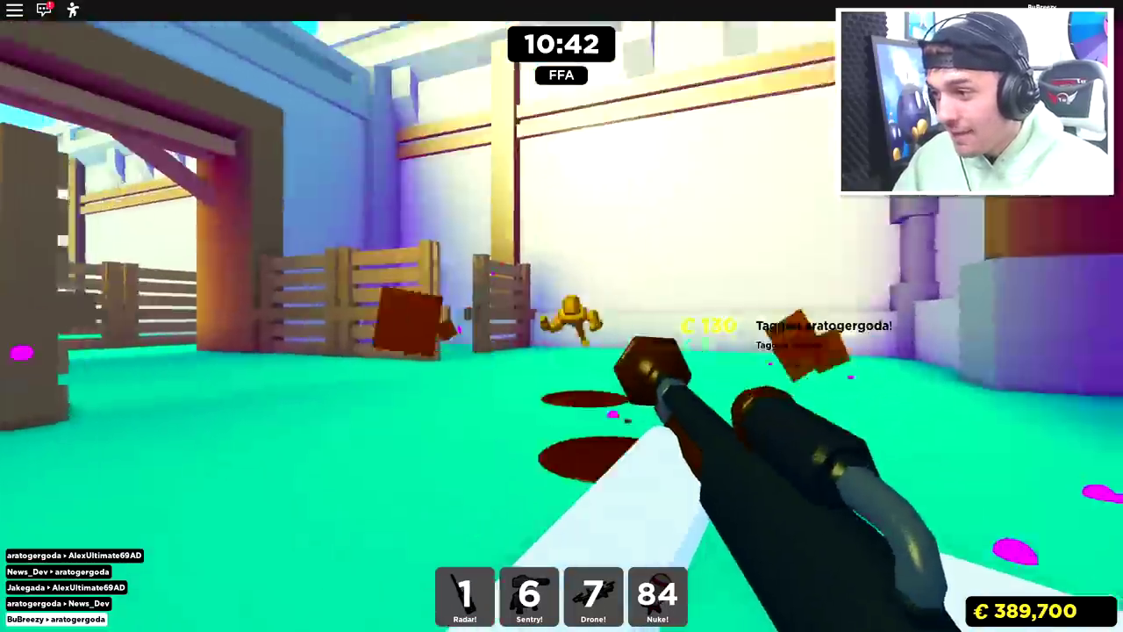
Push past the maroon ramp and across the open arena
{"action": "key", "text": "w"}
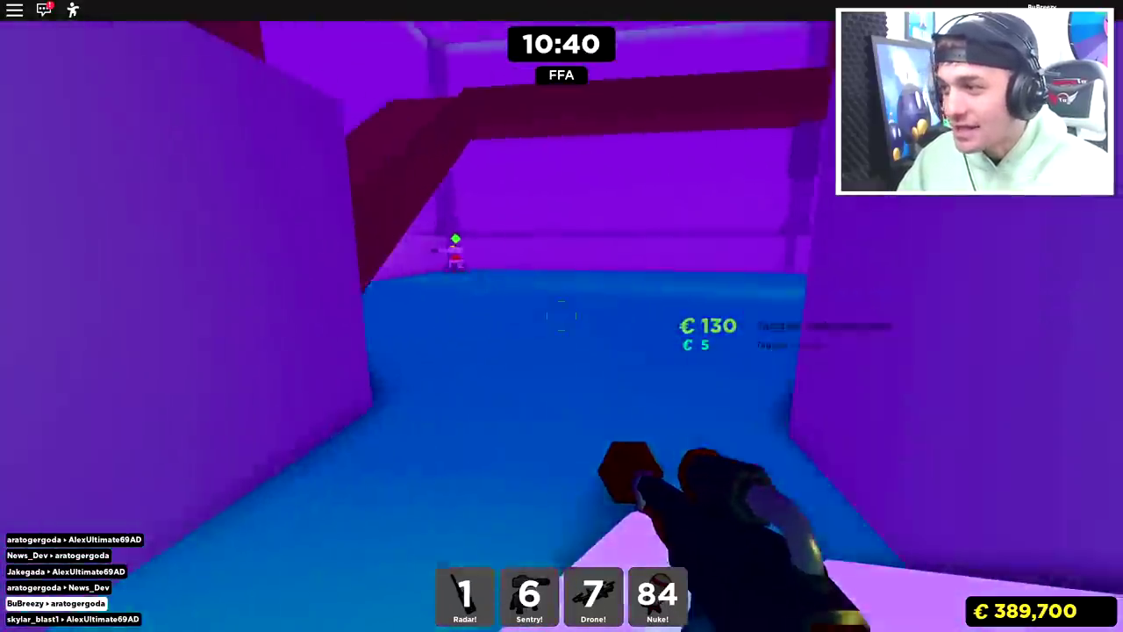
{"action": "key", "text": "w"}
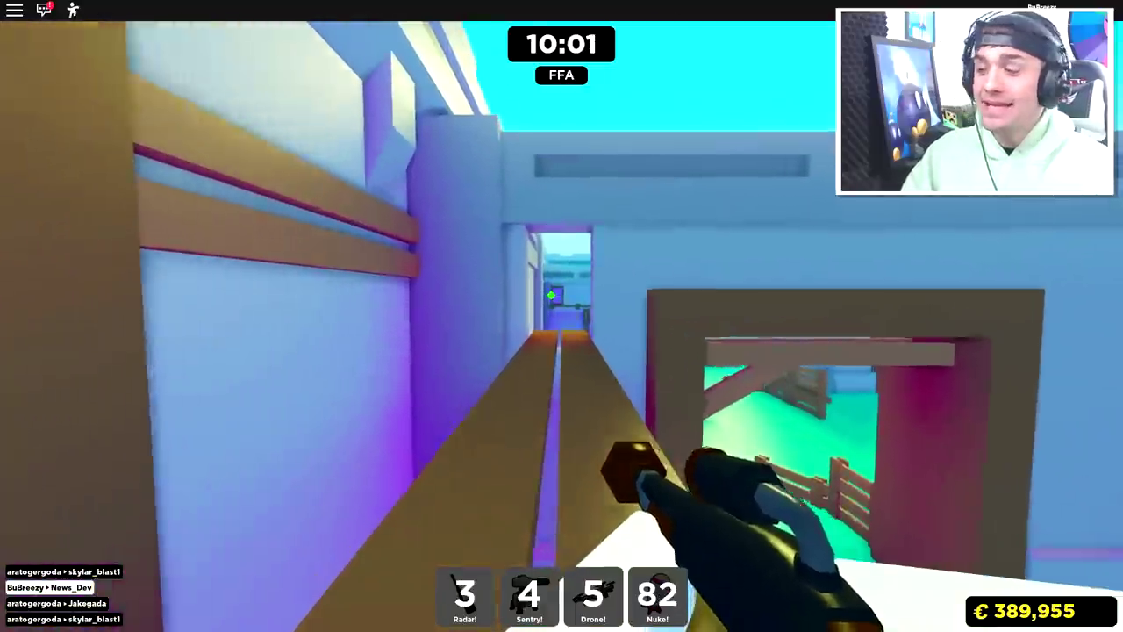
{"action": "key", "text": "w"}
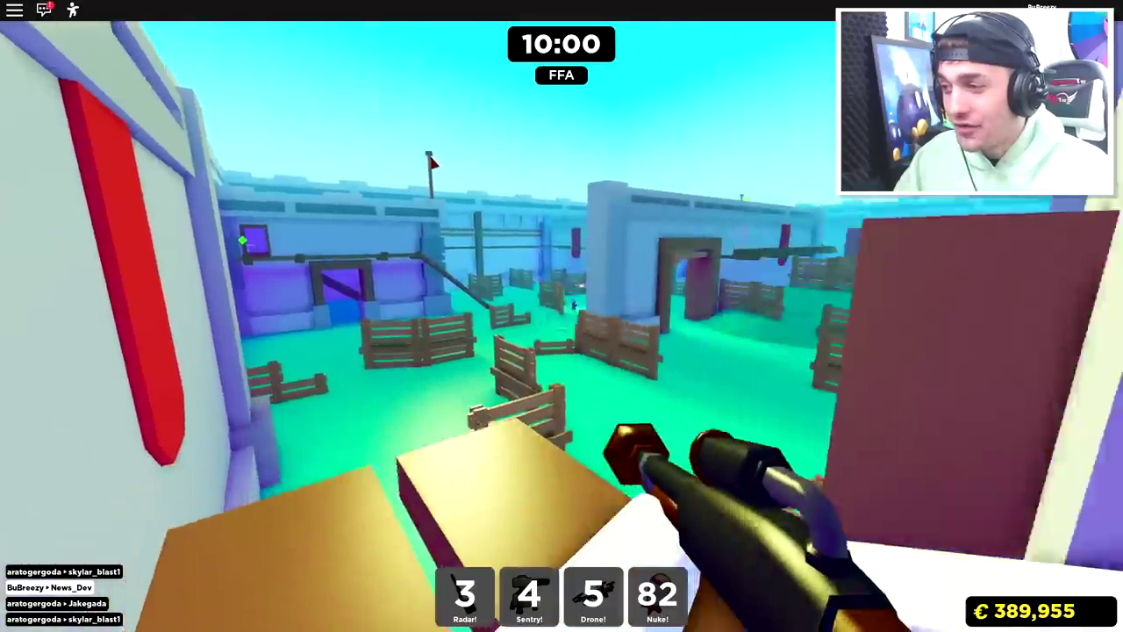
{"action": "key", "text": "w"}
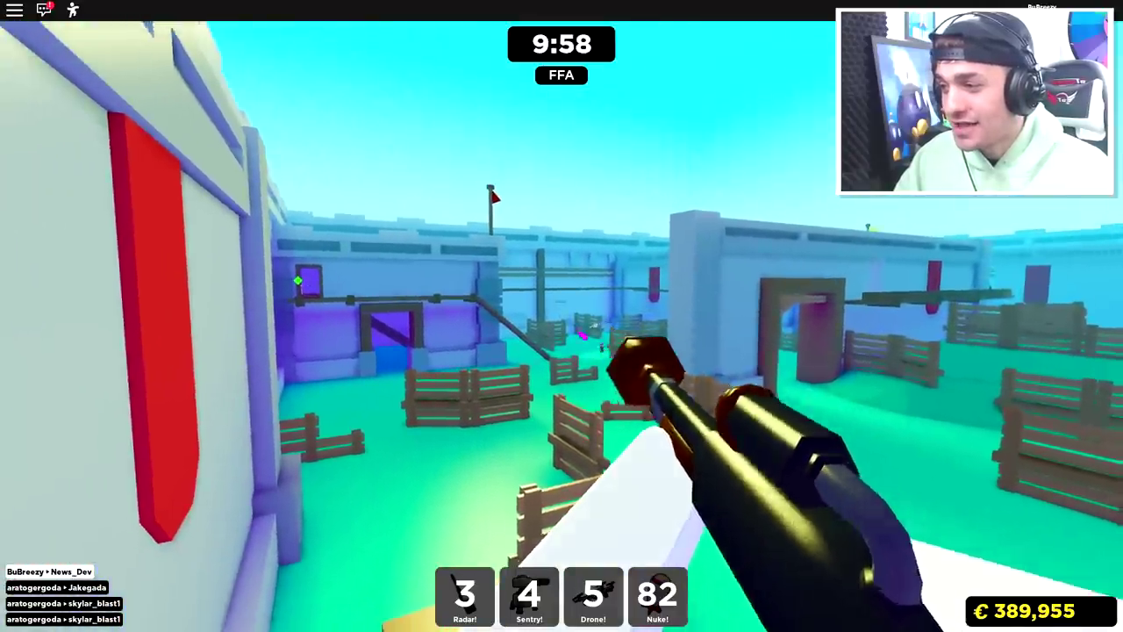
{"action": "key", "text": "w"}
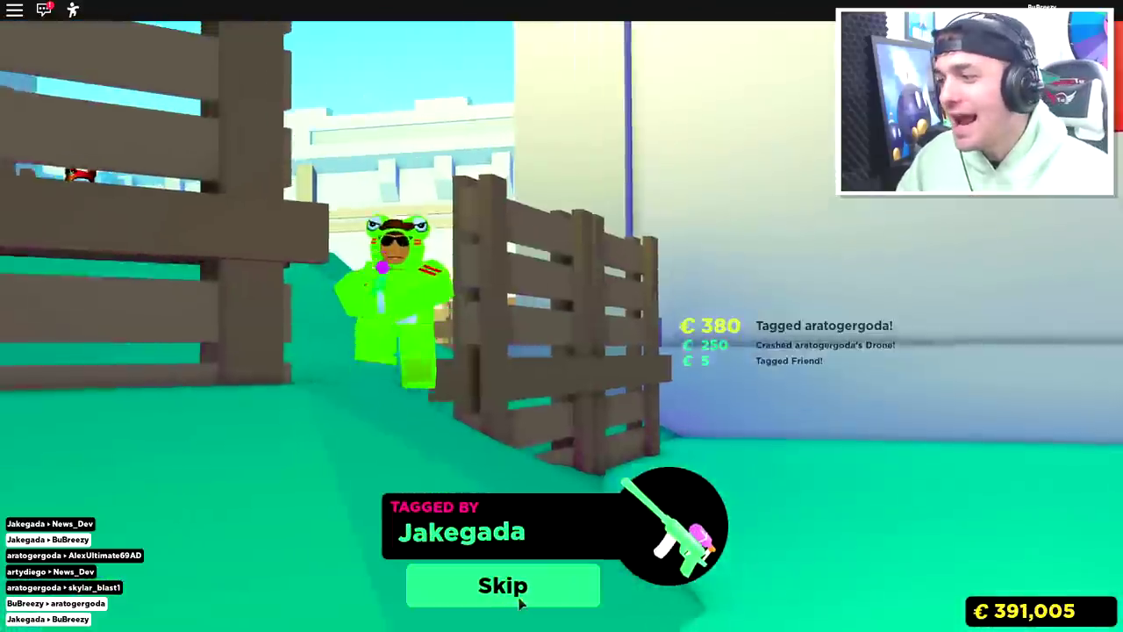
Redeploy and fire paint at an opponent near the gate
{"action": "left_click", "coordinate": [502, 586]}
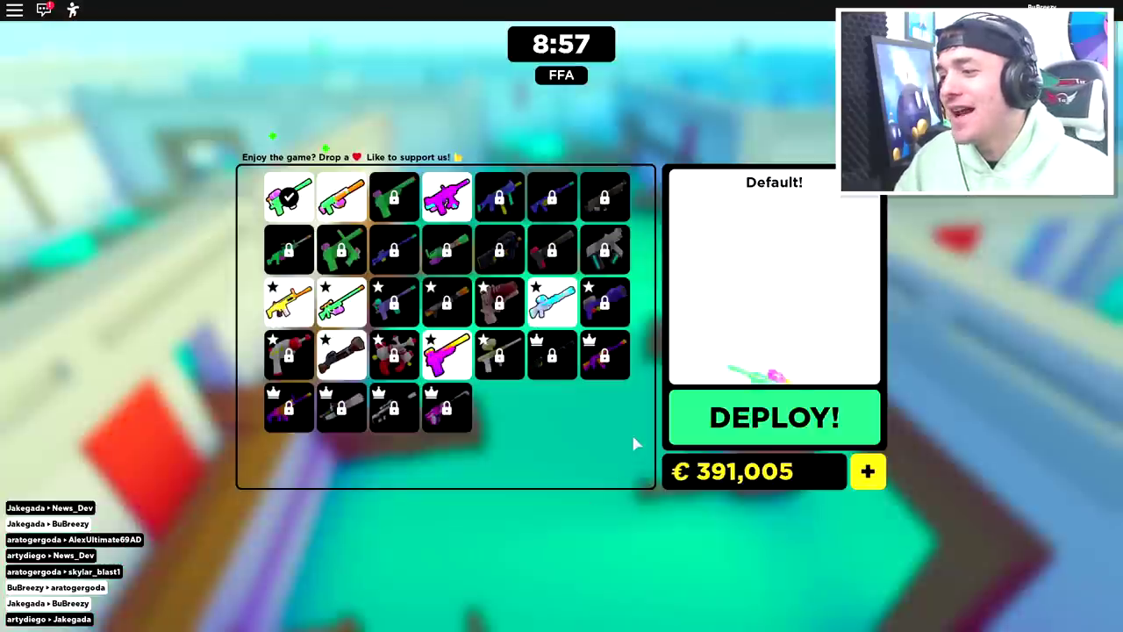
{"action": "left_click", "coordinate": [769, 418]}
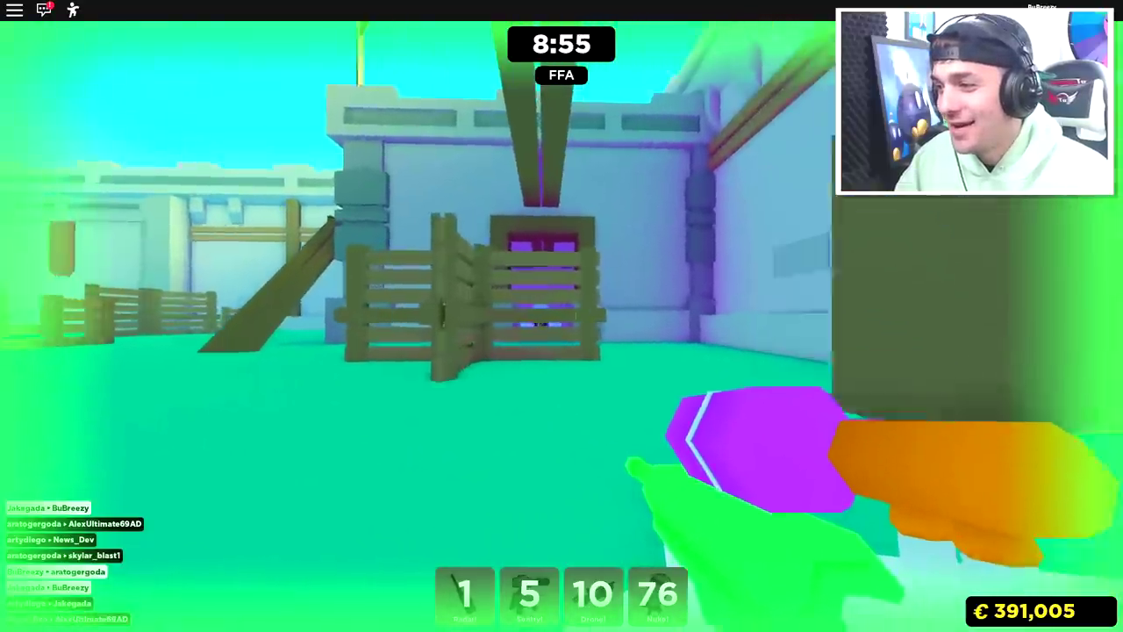
{"action": "key", "text": "w"}
{"action": "left_click", "coordinate": [561, 316]}
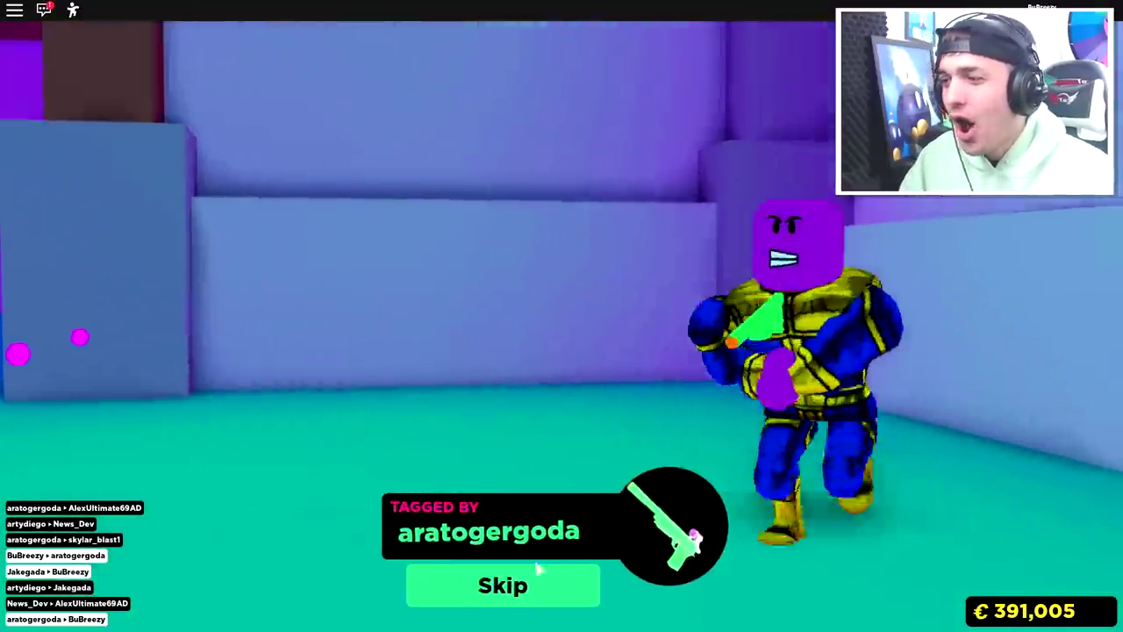
{"action": "left_click", "coordinate": [502, 586]}
{"action": "left_click", "coordinate": [770, 418]}
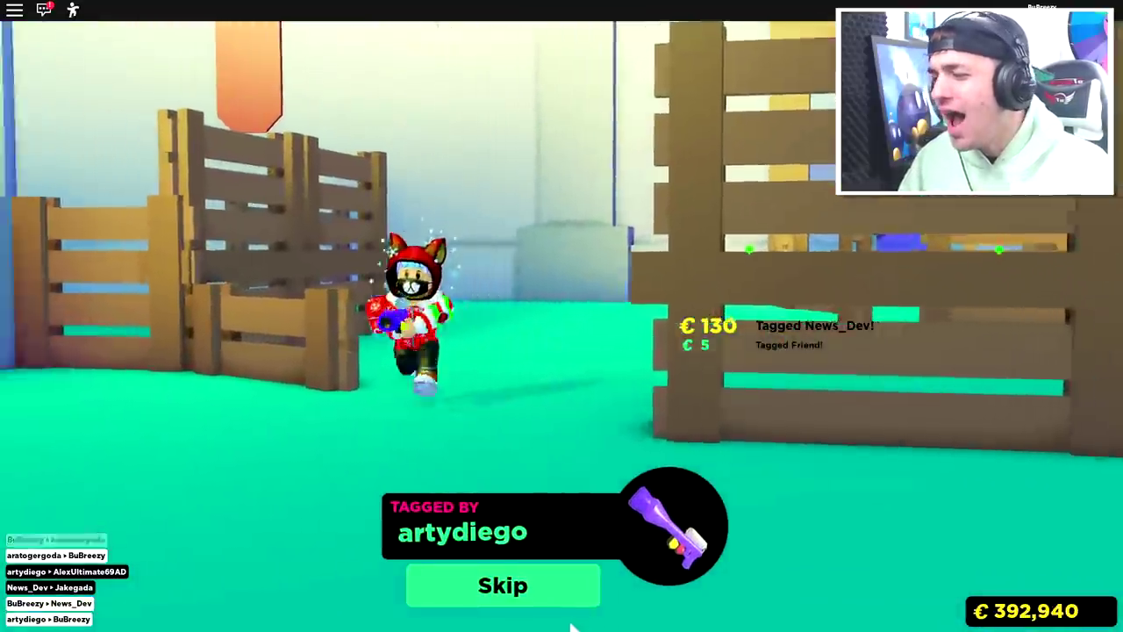
{"action": "left_click", "coordinate": [503, 586]}
{"action": "left_click", "coordinate": [769, 417]}
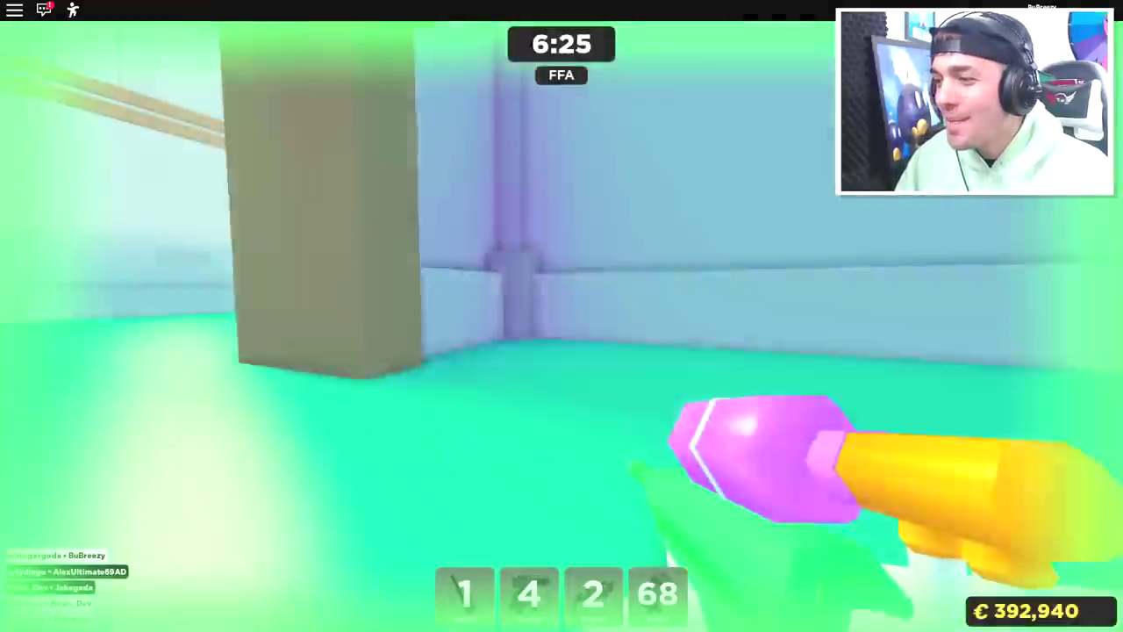
{"action": "key", "text": "Tab"}
{"action": "key", "text": "w"}
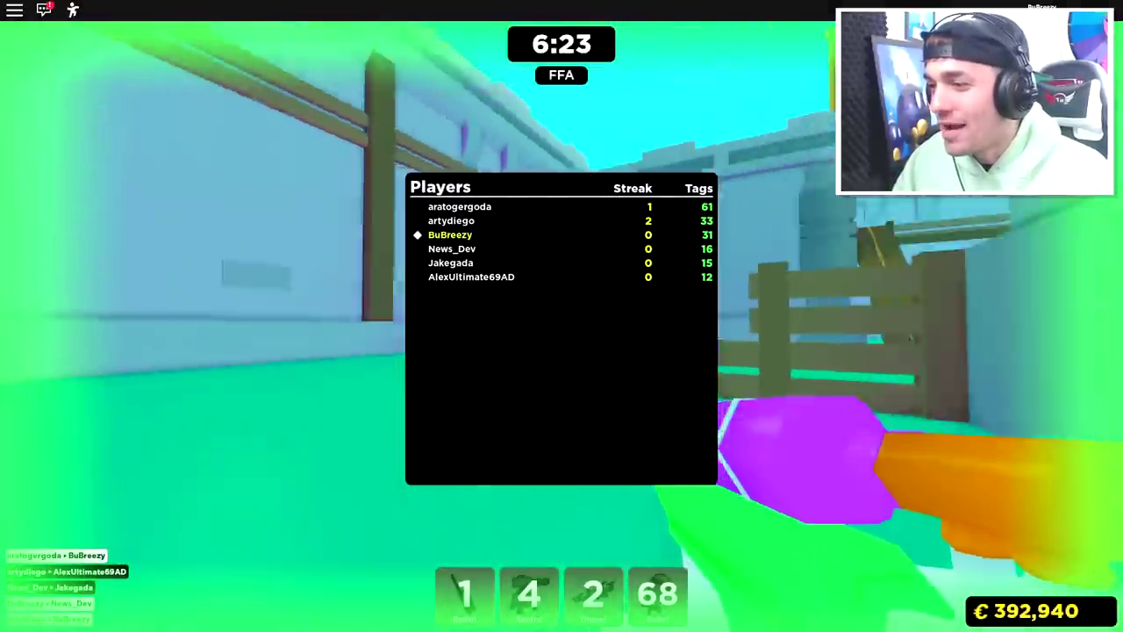
{"action": "key", "text": "Tab"}
{"action": "key", "text": "w"}
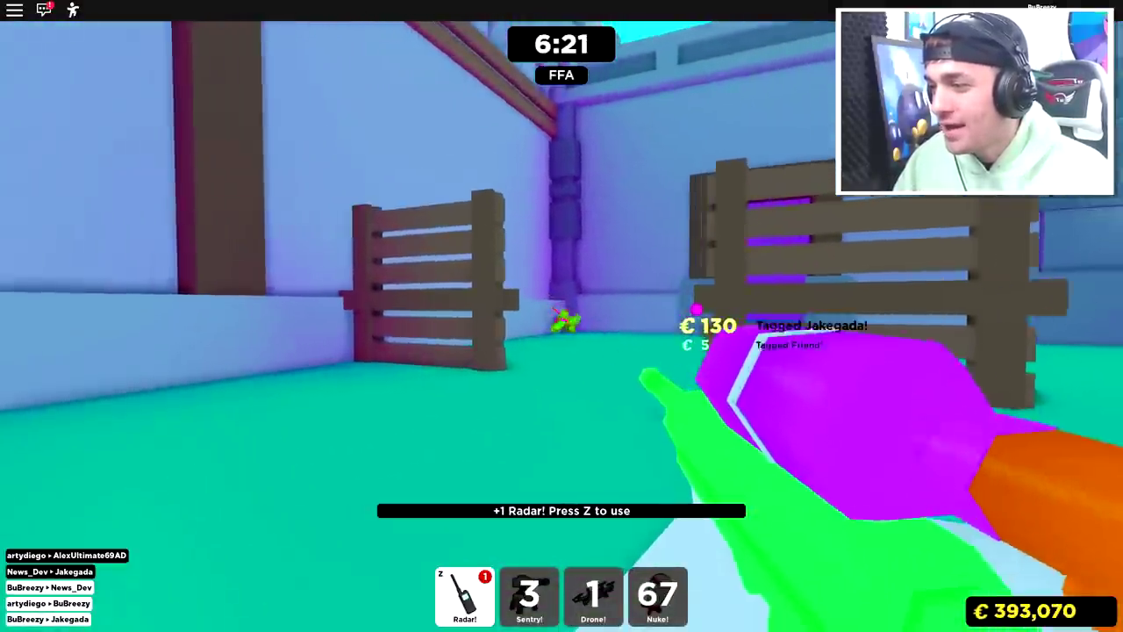
{"action": "key", "text": "w"}
{"action": "key", "text": "z"}
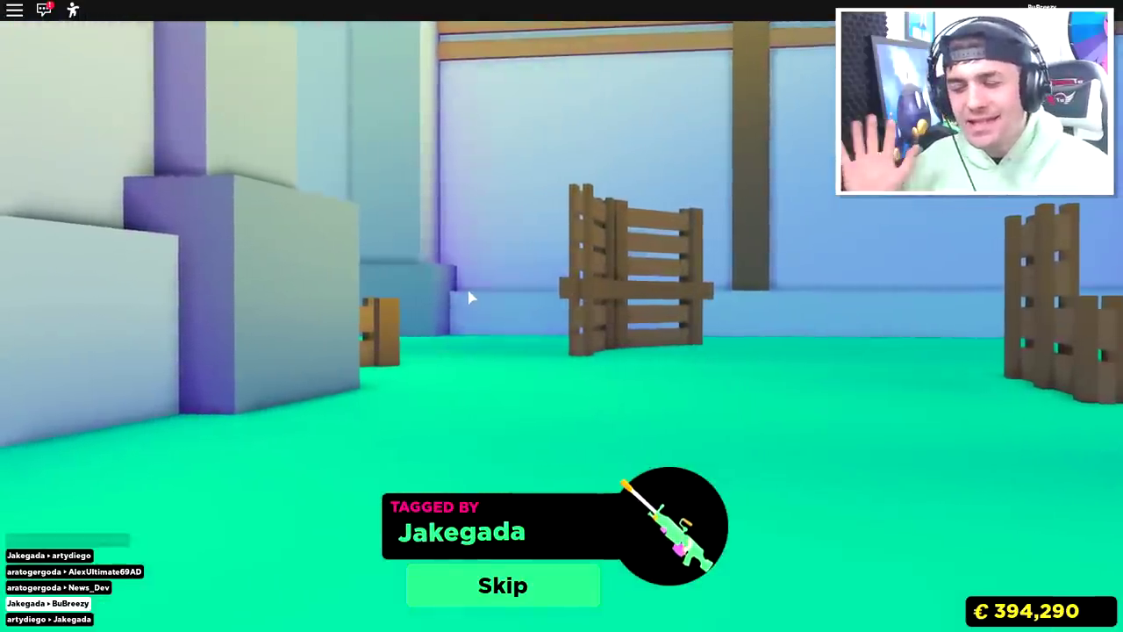
{"action": "left_click", "coordinate": [502, 585]}
Deploy into the match and advance toward opponents
{"action": "left_click", "coordinate": [771, 418]}
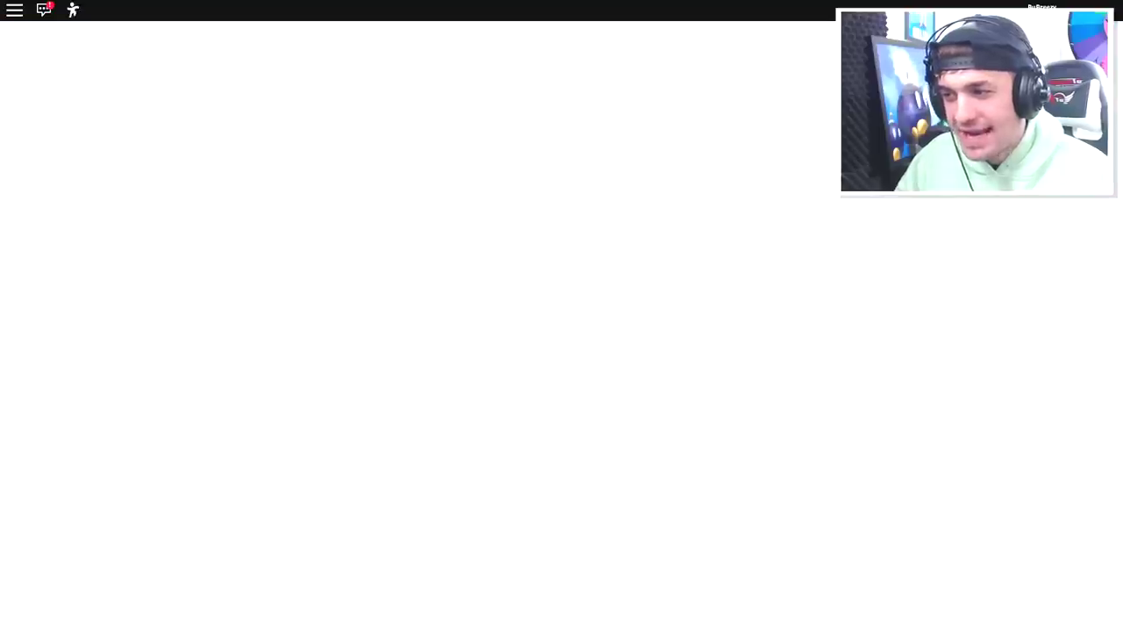
{"action": "key", "text": "w"}
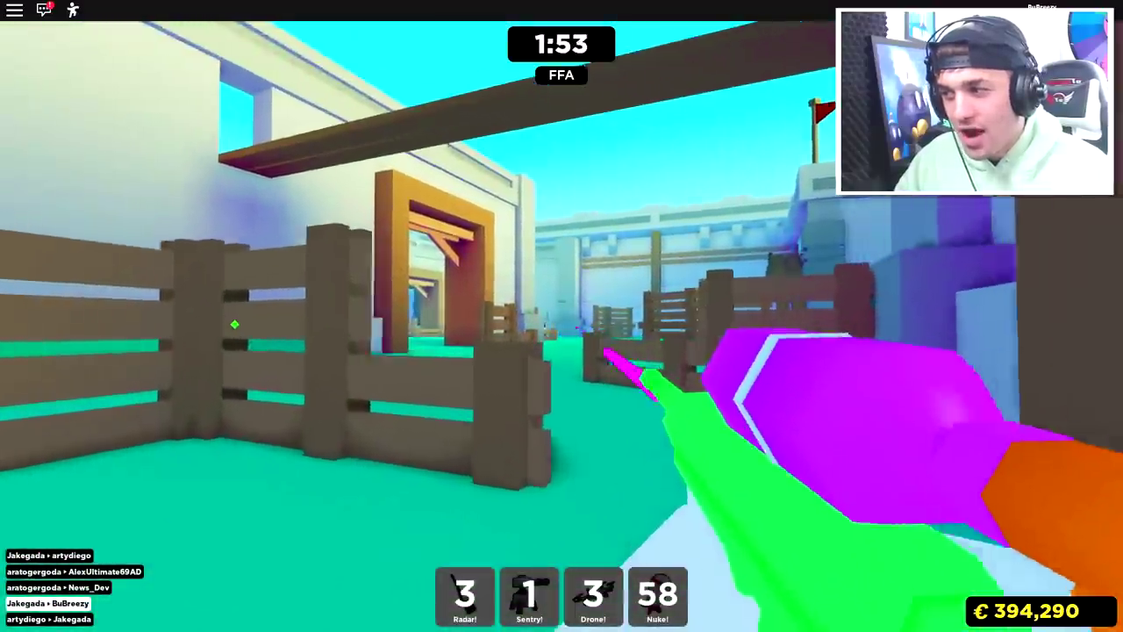
{"action": "key", "text": "w"}
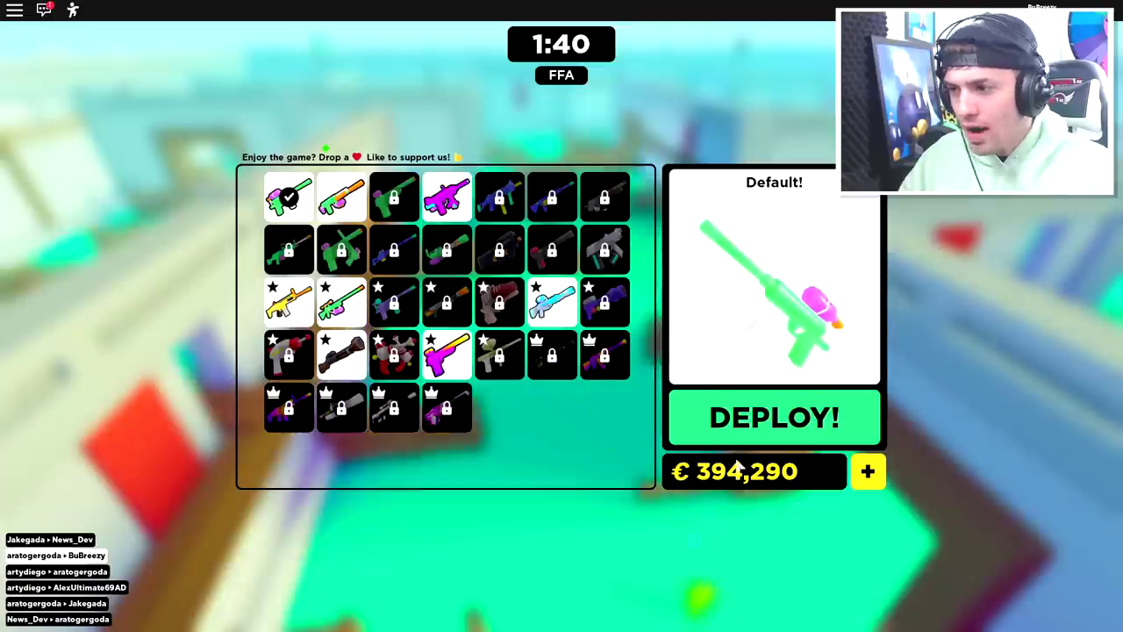
Redeploy, tag aratogergoda, and climb the wooden ramp to the ledge
{"action": "left_click", "coordinate": [772, 418]}
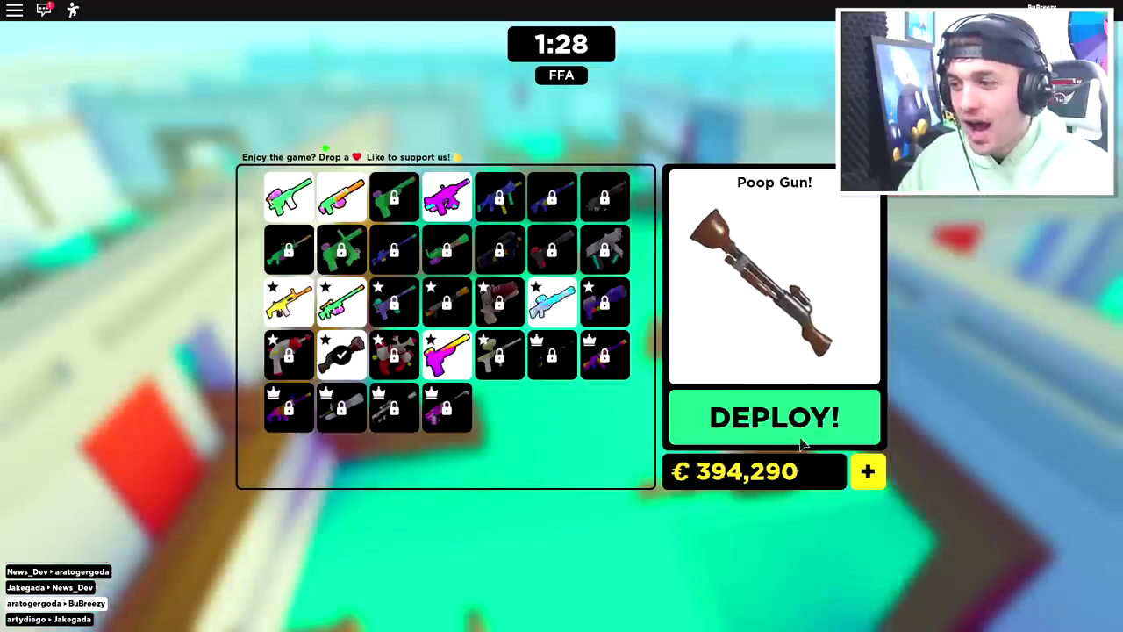
{"action": "left_click", "coordinate": [774, 417]}
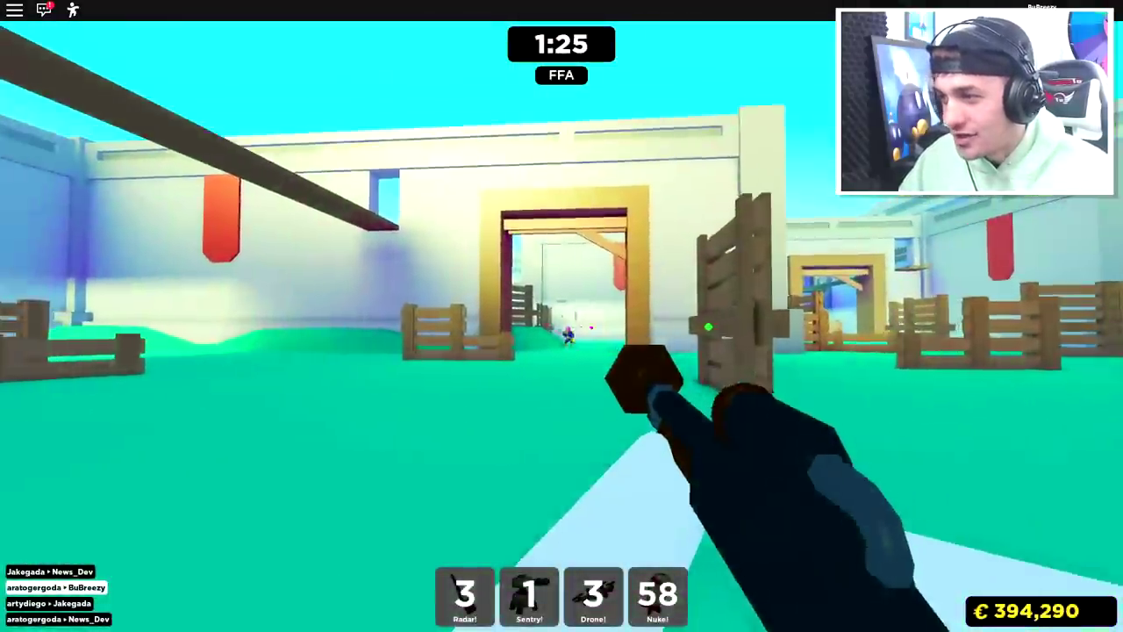
{"action": "left_click", "coordinate": [561, 316]}
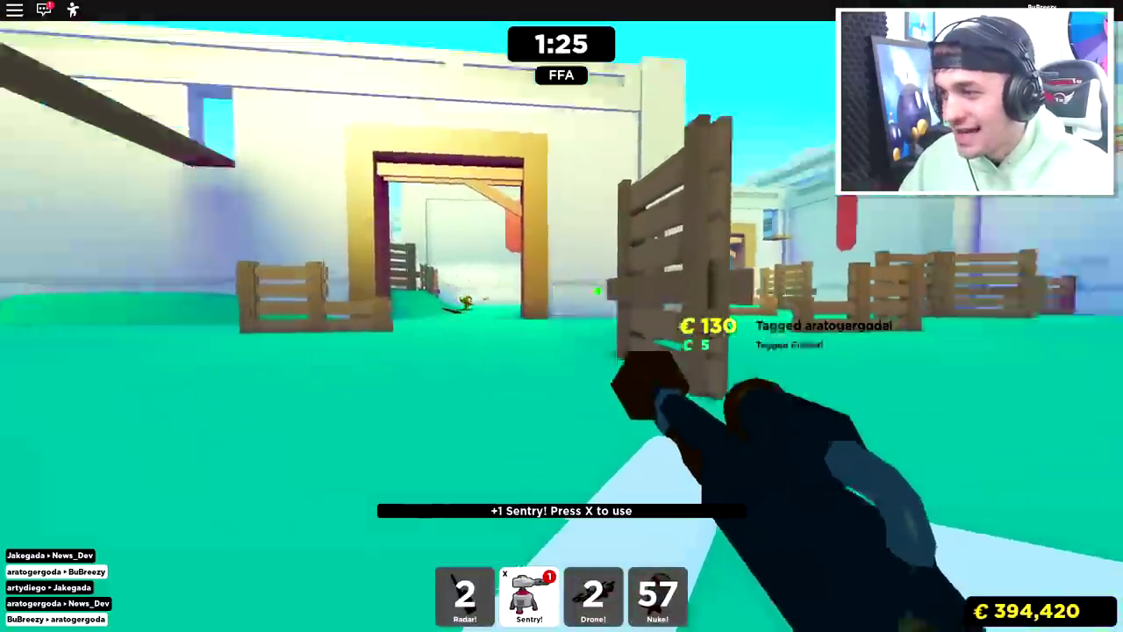
{"action": "key", "text": "w"}
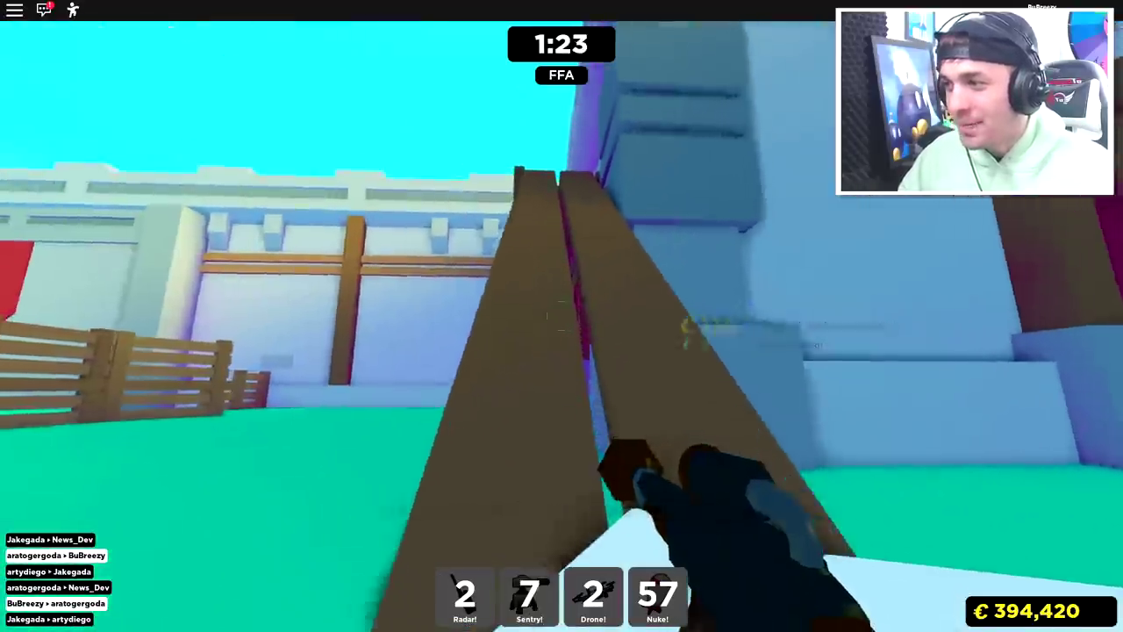
{"action": "key", "text": "w"}
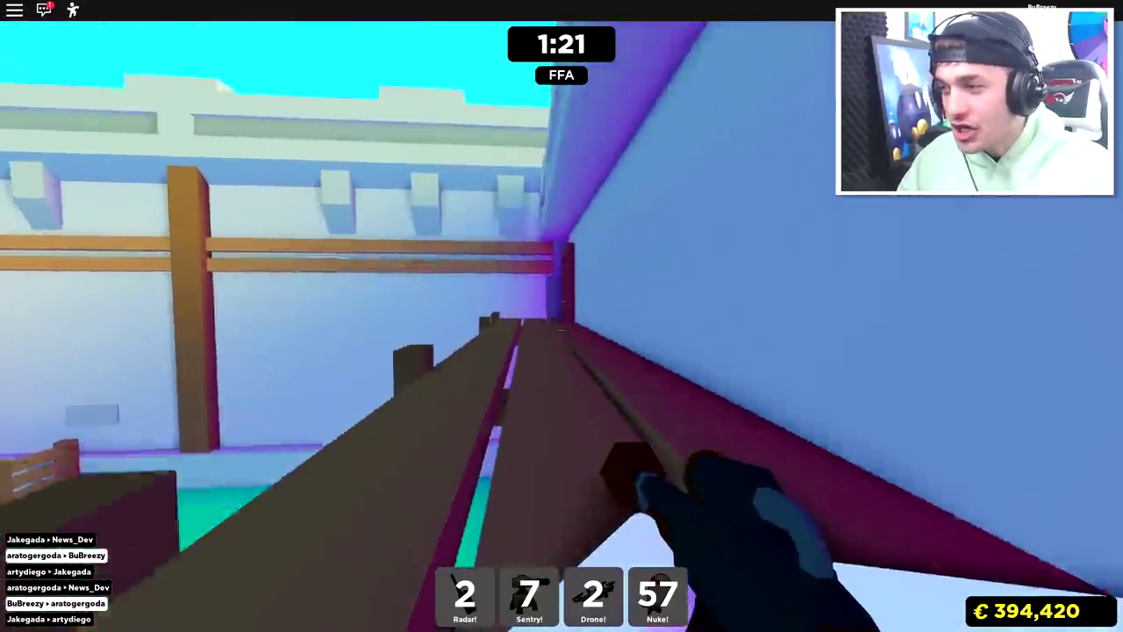
{"action": "key", "text": "w"}
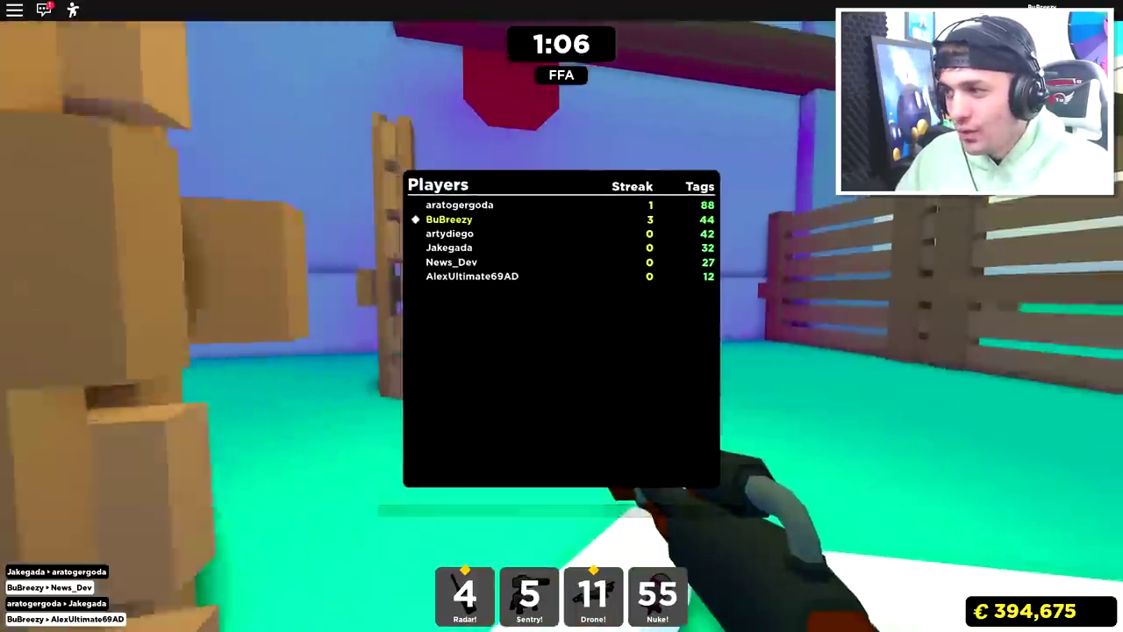
Move through the purple room and down the brown walkway, then skip the tagged-by screen
{"action": "key", "text": "w"}
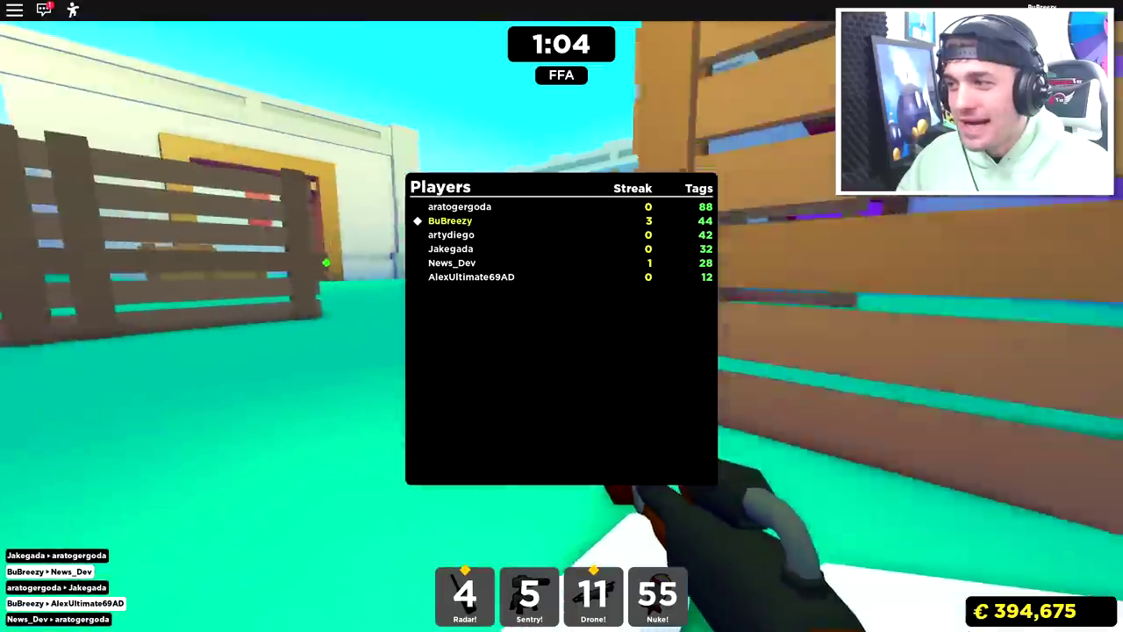
{"action": "key", "text": "Tab"}
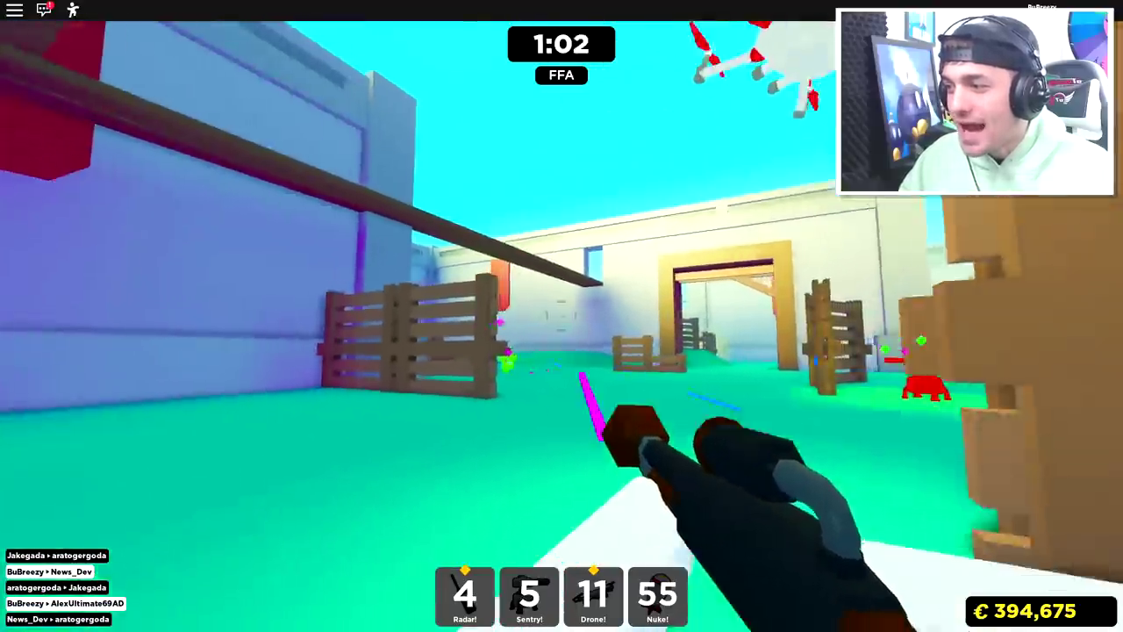
{"action": "key", "text": "w"}
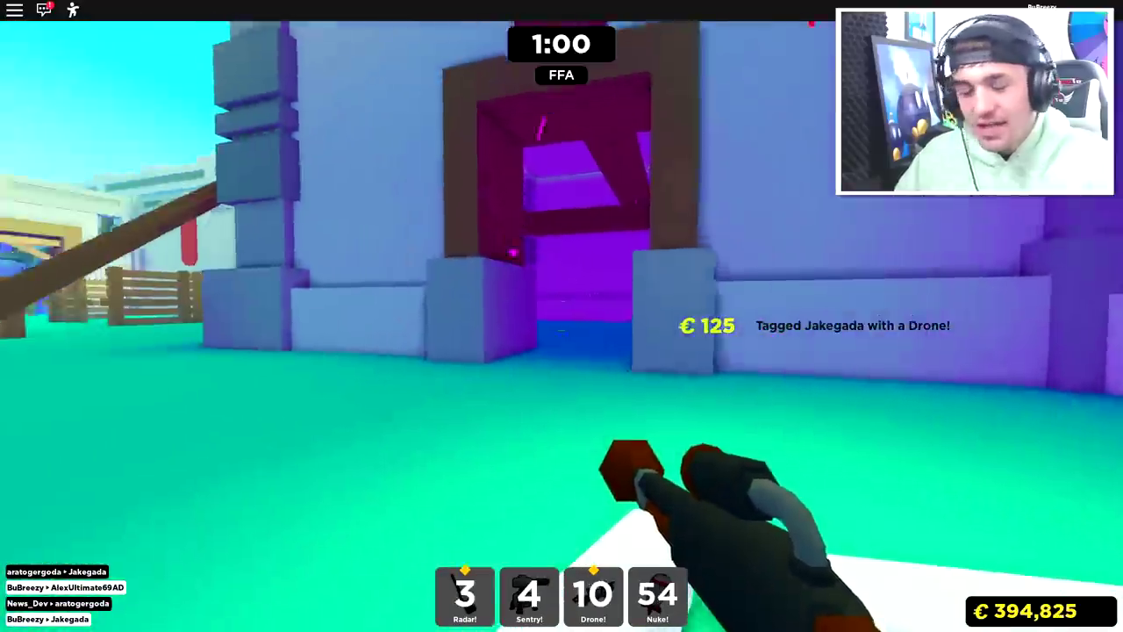
{"action": "key", "text": "w"}
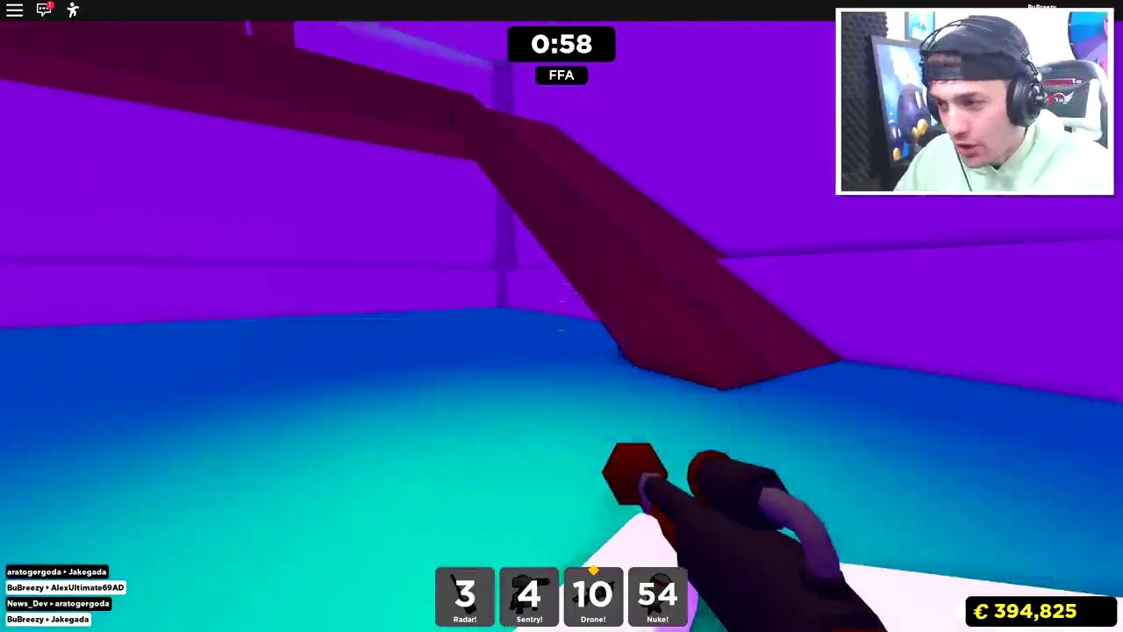
{"action": "key", "text": "w"}
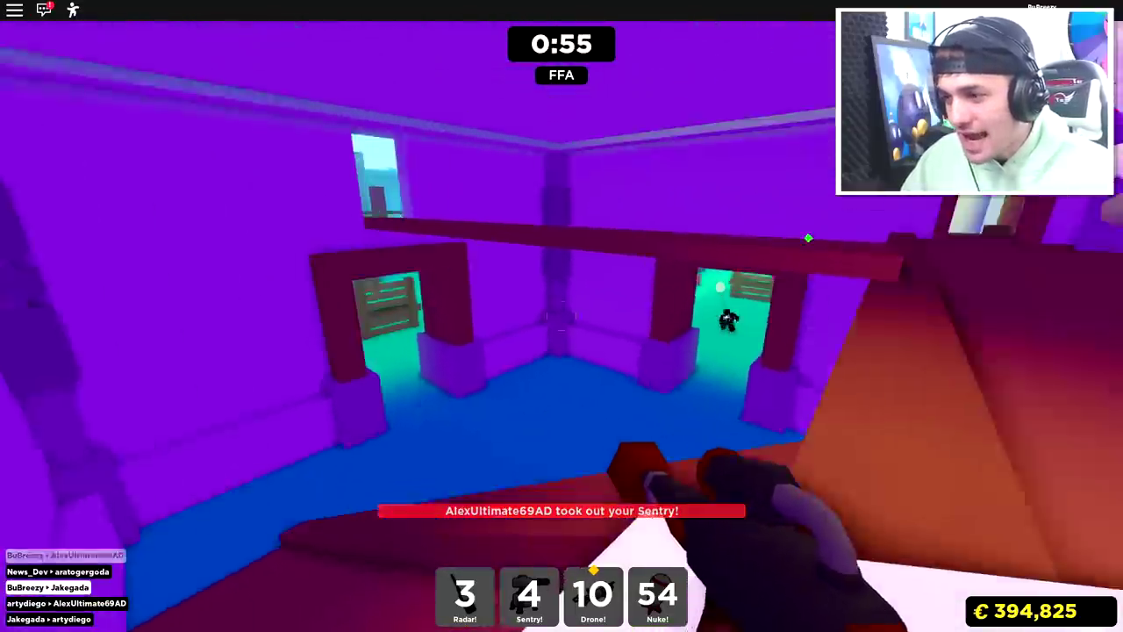
{"action": "key", "text": "w"}
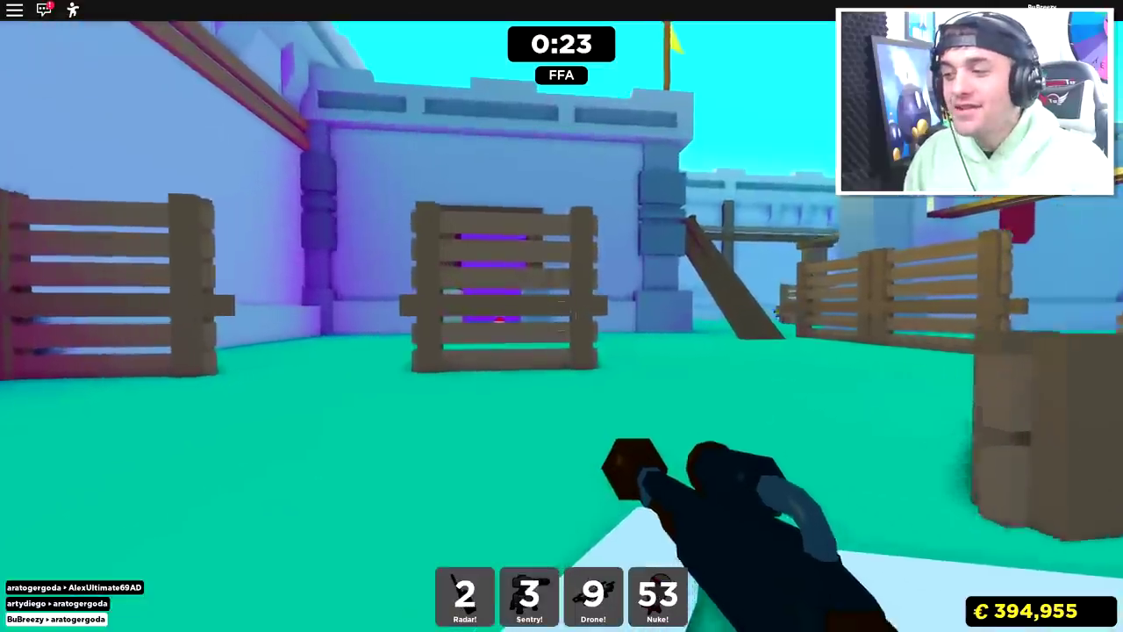
{"action": "key", "text": "w"}
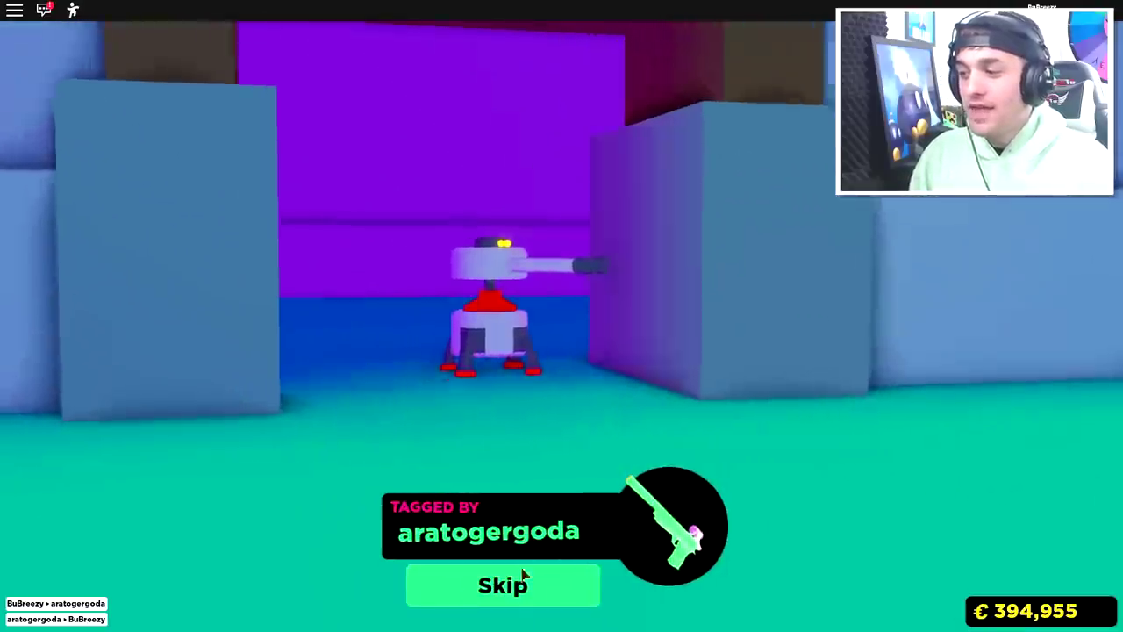
{"action": "left_click", "coordinate": [506, 583]}
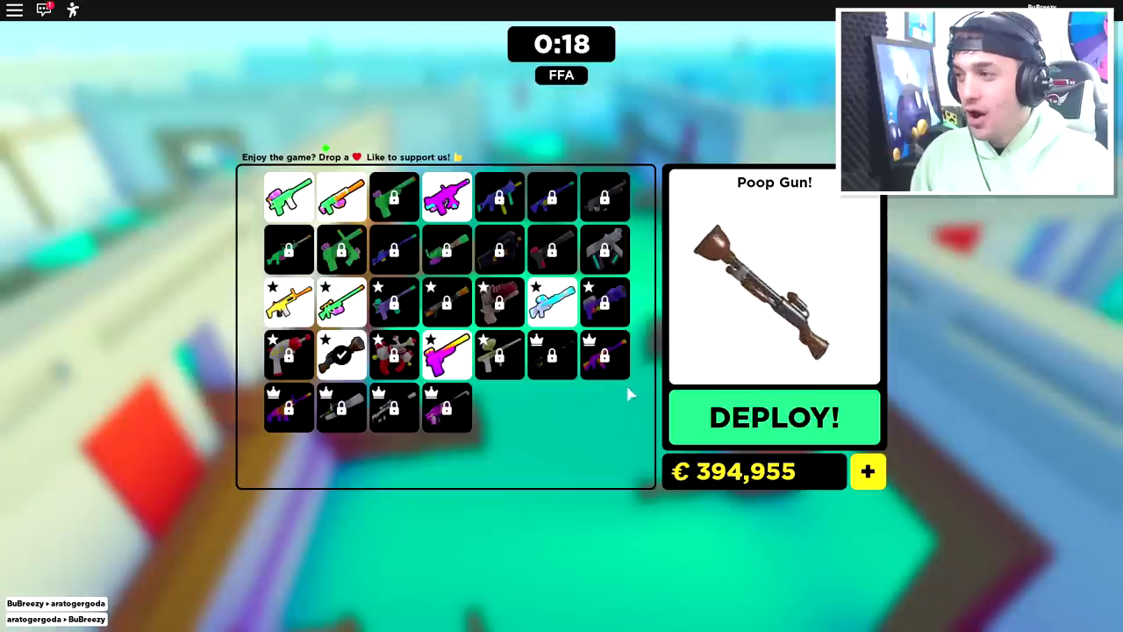
{"action": "left_click", "coordinate": [774, 418]}
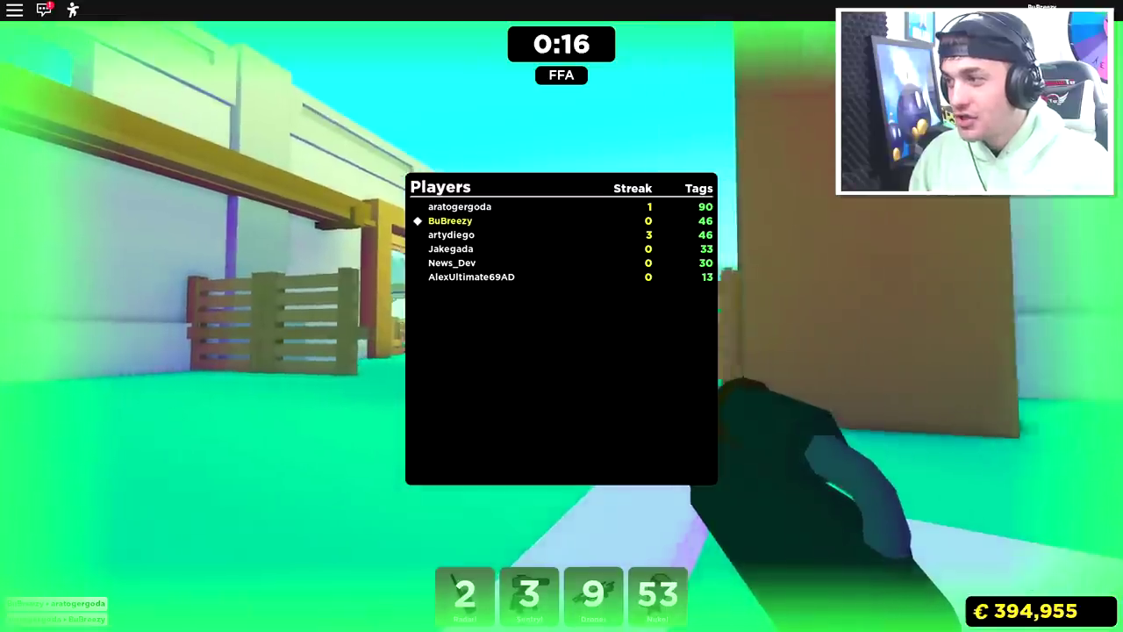
{"action": "key", "text": "w"}
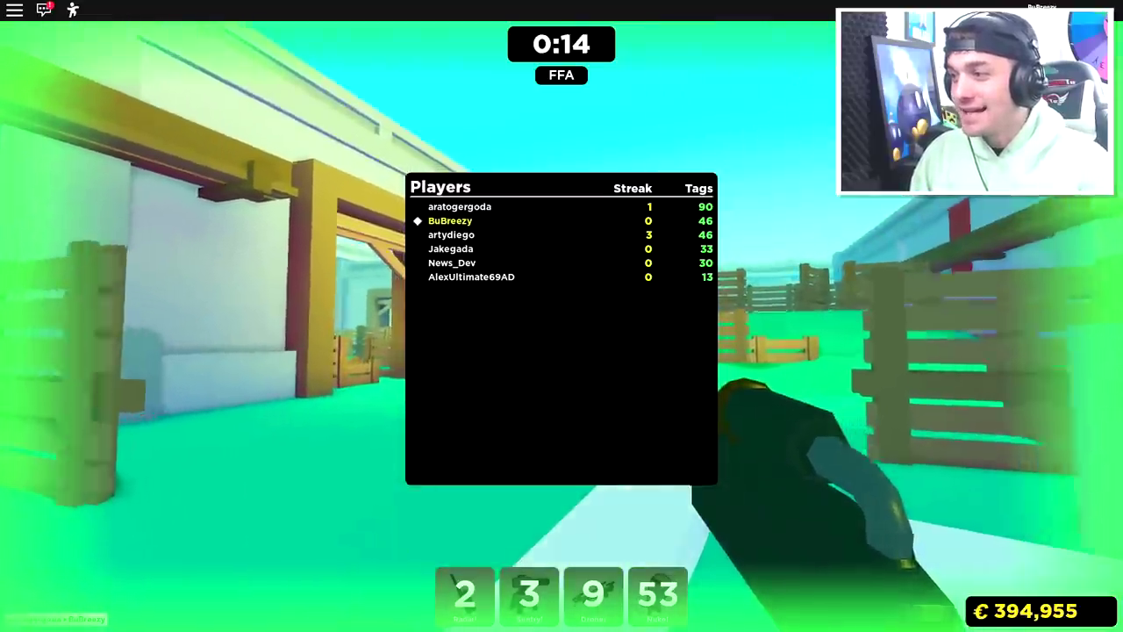
{"action": "key", "text": "Tab"}
{"action": "key", "text": "w"}
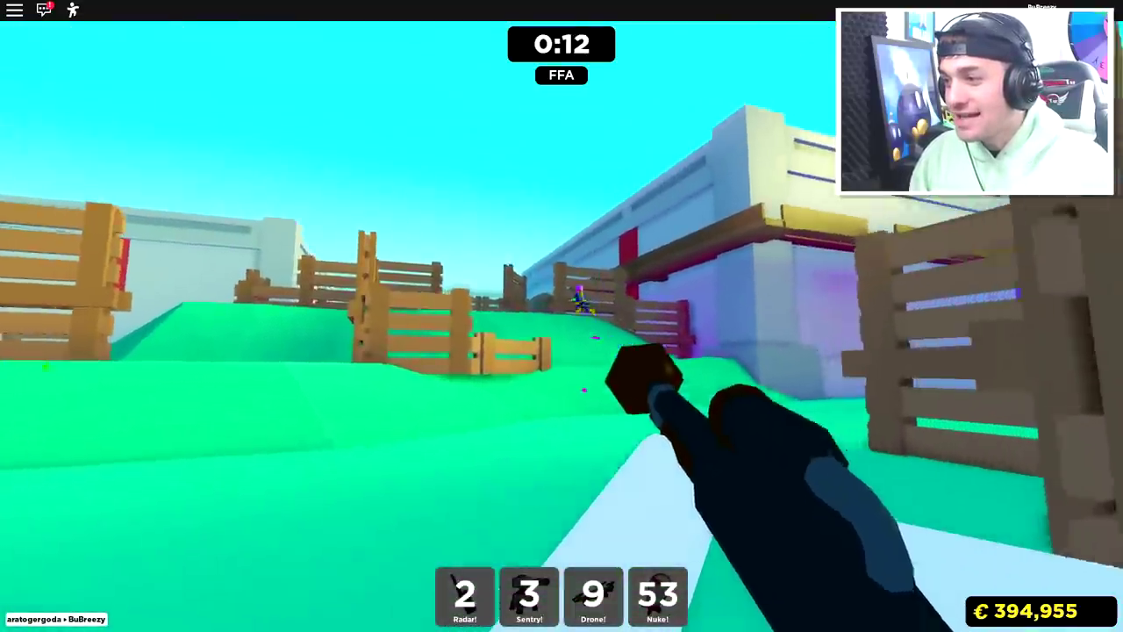
{"action": "left_click", "coordinate": [561, 325]}
{"action": "key", "text": "w"}
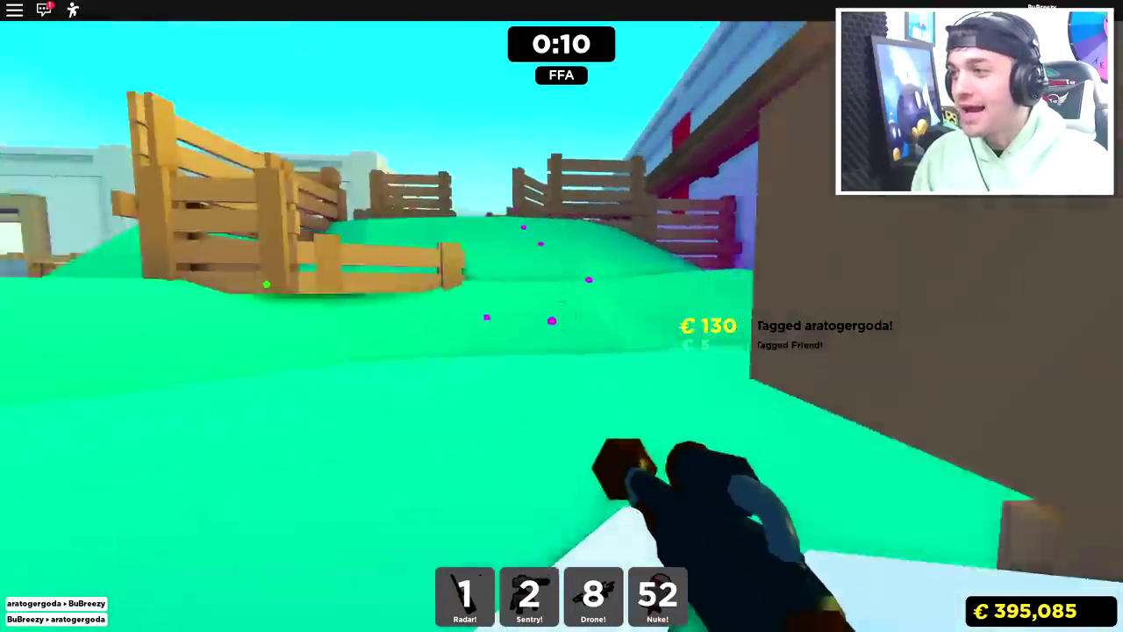
{"action": "key", "text": "w"}
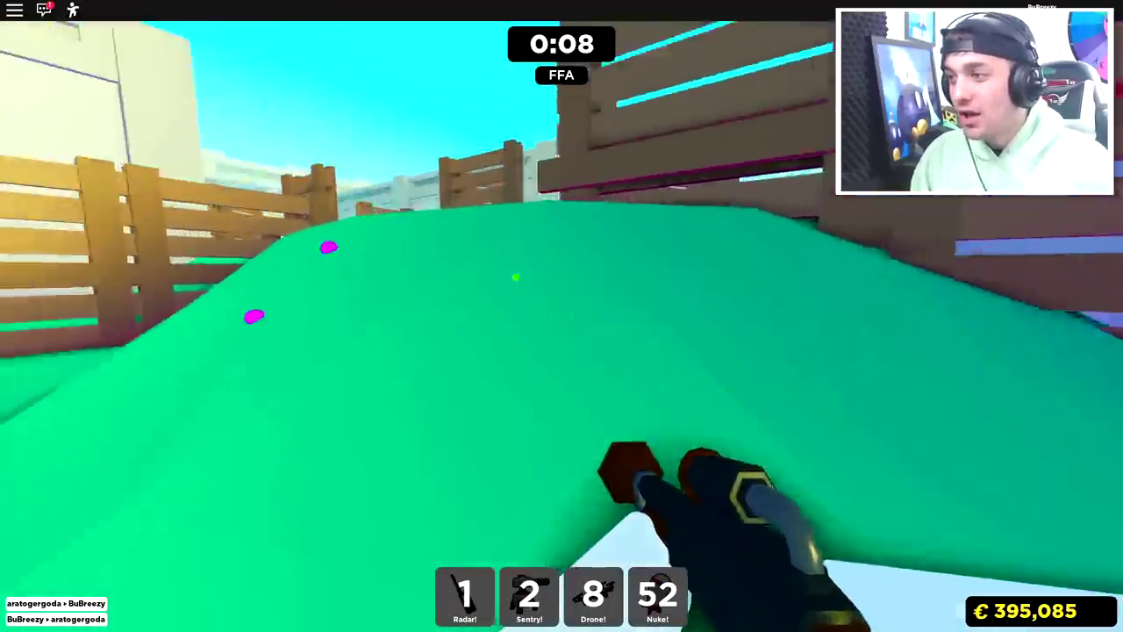
{"action": "key", "text": "w"}
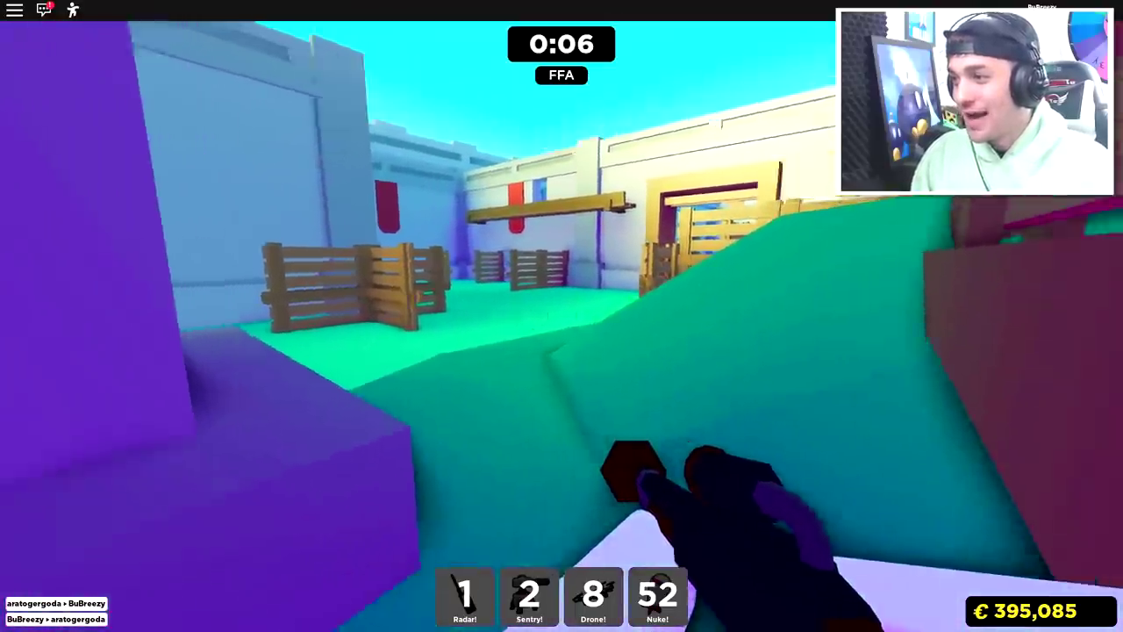
{"action": "key", "text": "w"}
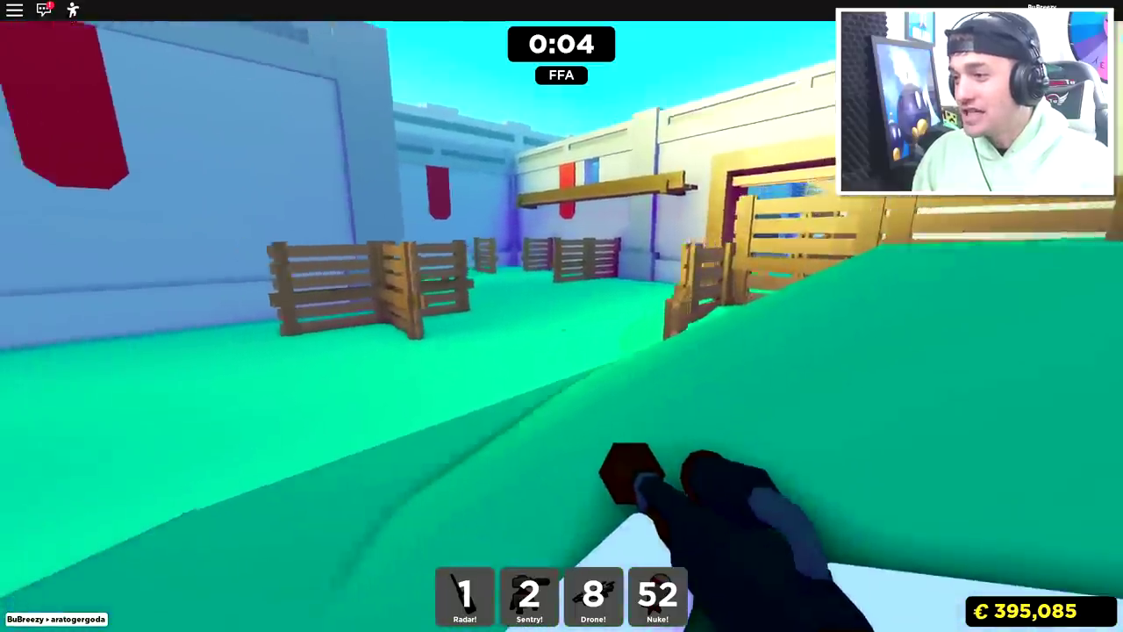